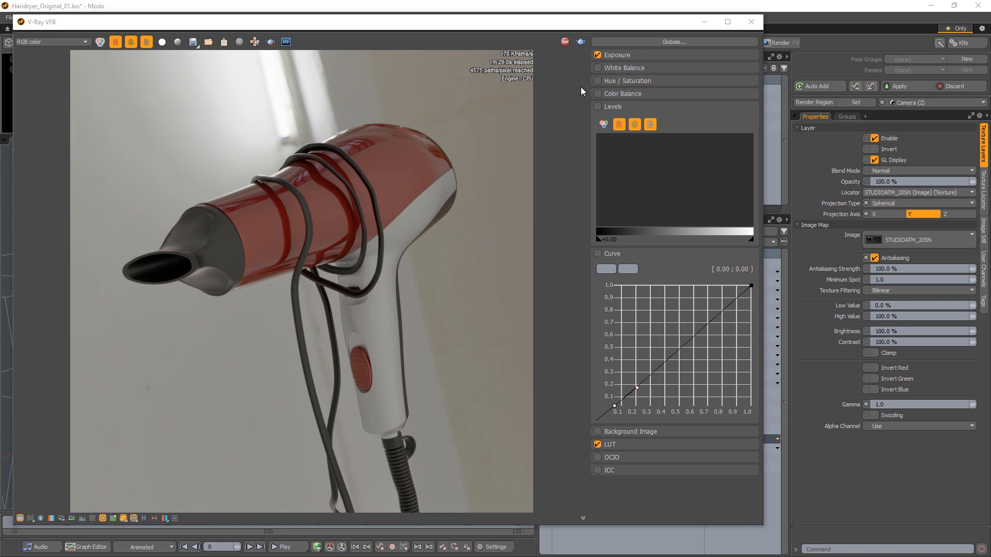
# Step: Turn off the Exposure and LUT corrections and the over-range pixel highlight in the frame buffer
pyautogui.click(596, 53)
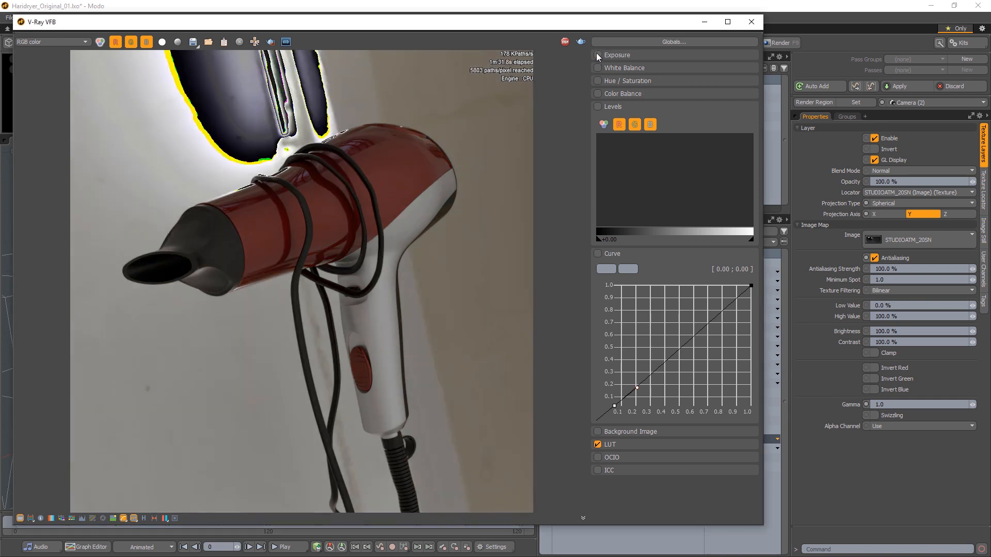
pyautogui.click(597, 445)
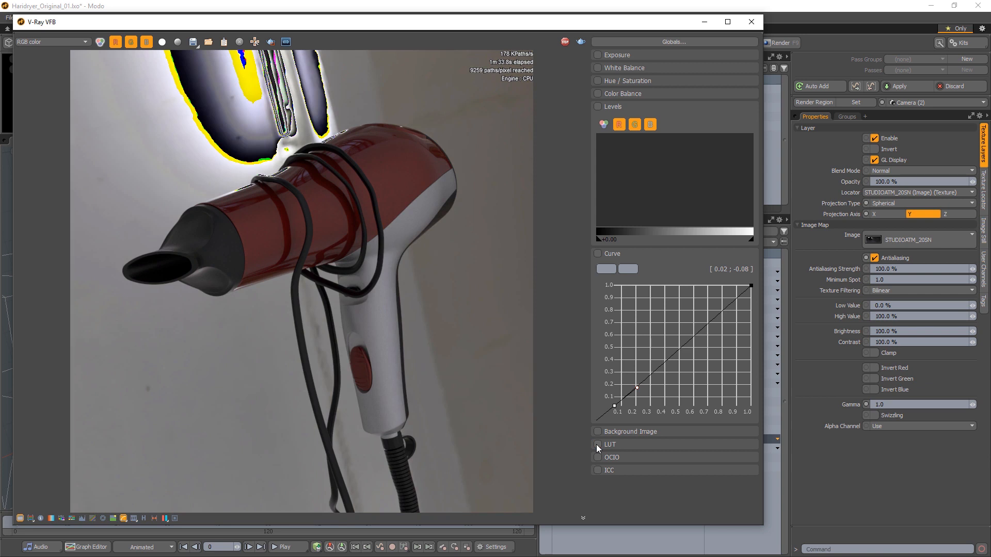
pyautogui.click(597, 445)
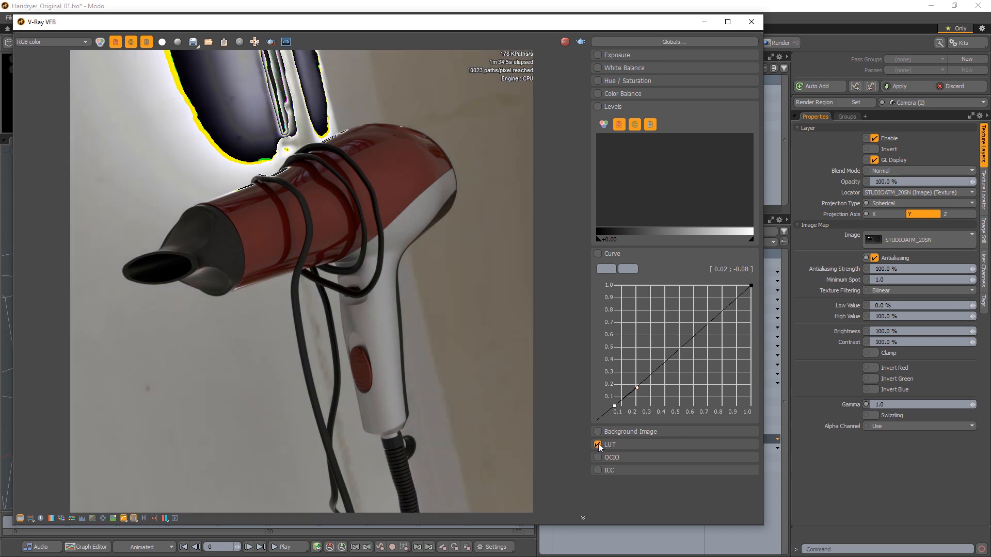
pyautogui.click(598, 445)
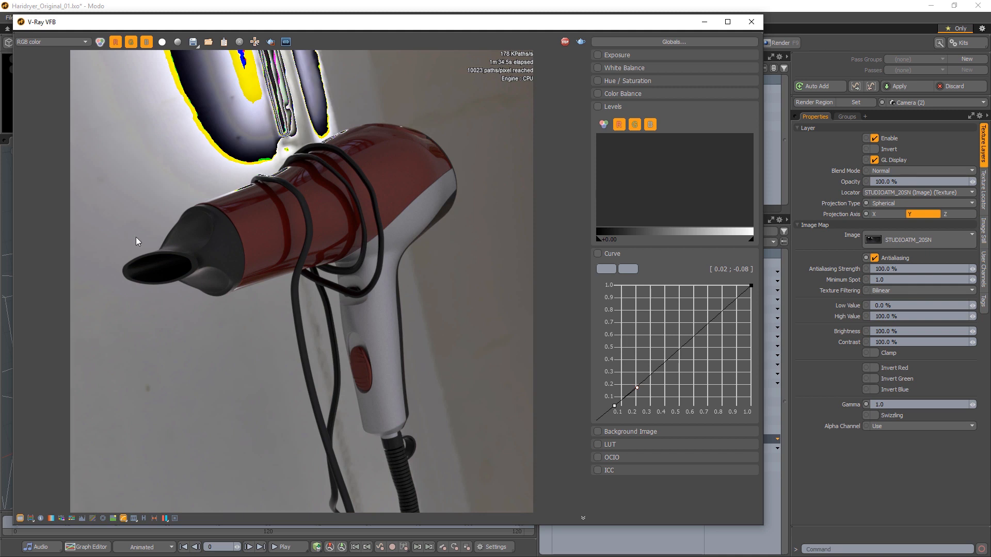
pyautogui.click(31, 519)
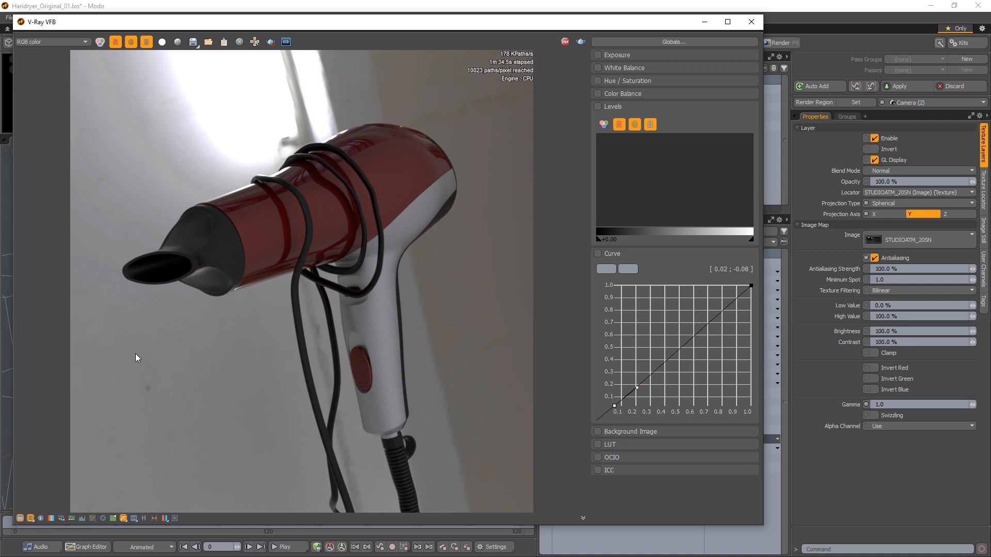
# Step: Hide the color corrections panel and close the V-Ray frame buffer window
pyautogui.click(20, 518)
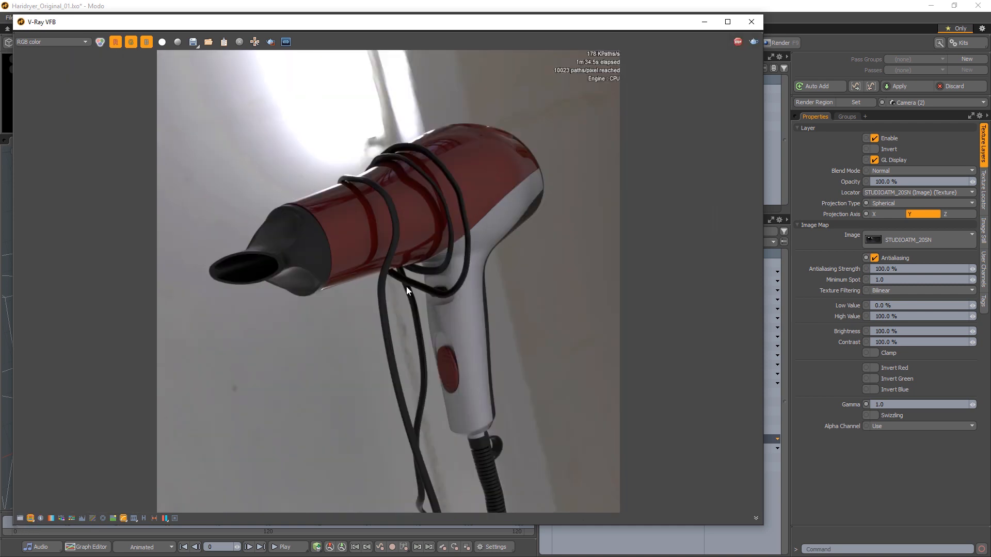
pyautogui.moveTo(467, 25); pyautogui.dragTo(477, 22)
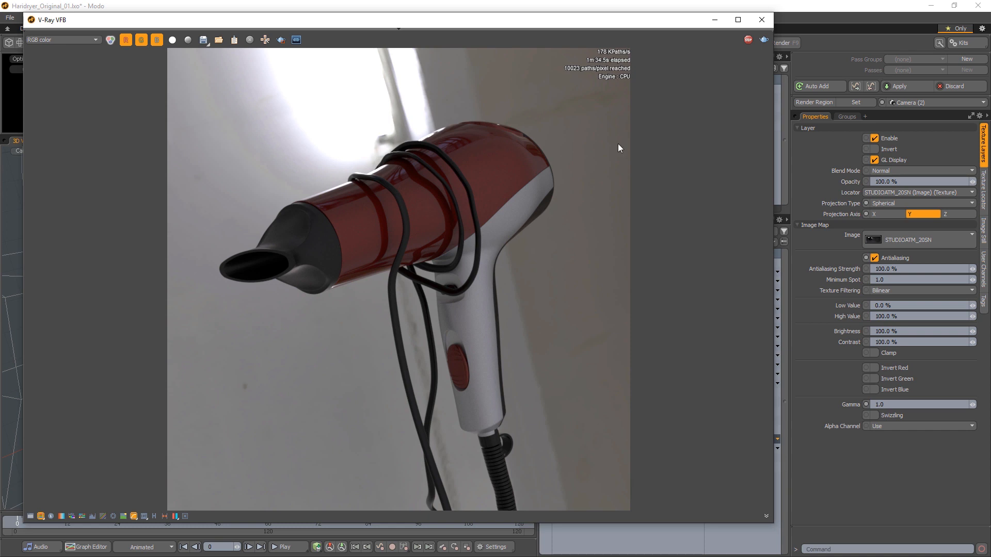
pyautogui.click(762, 21)
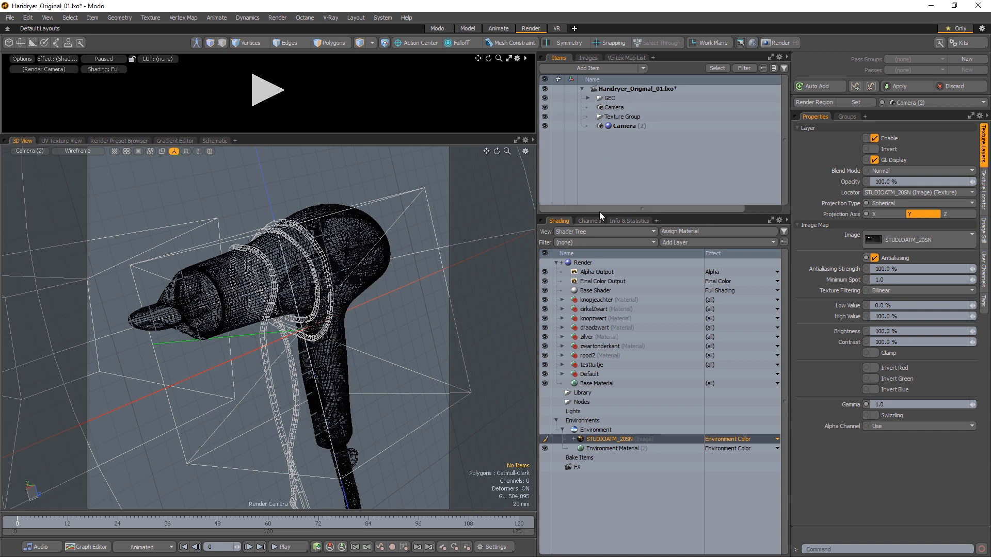
# Step: Expand the GEO group and delete the wire mesh from the scene
pyautogui.moveTo(599, 216); pyautogui.dragTo(603, 312)
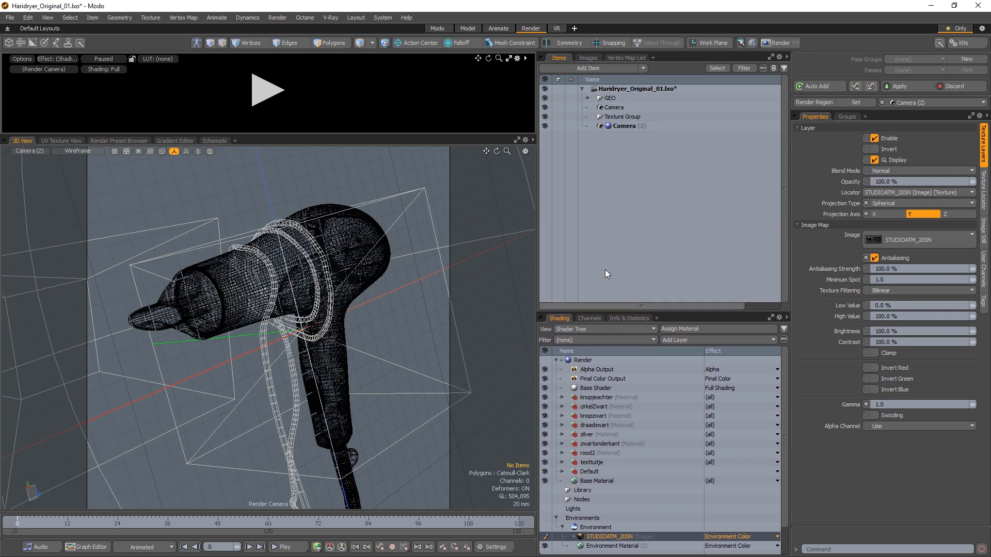
pyautogui.click(586, 98)
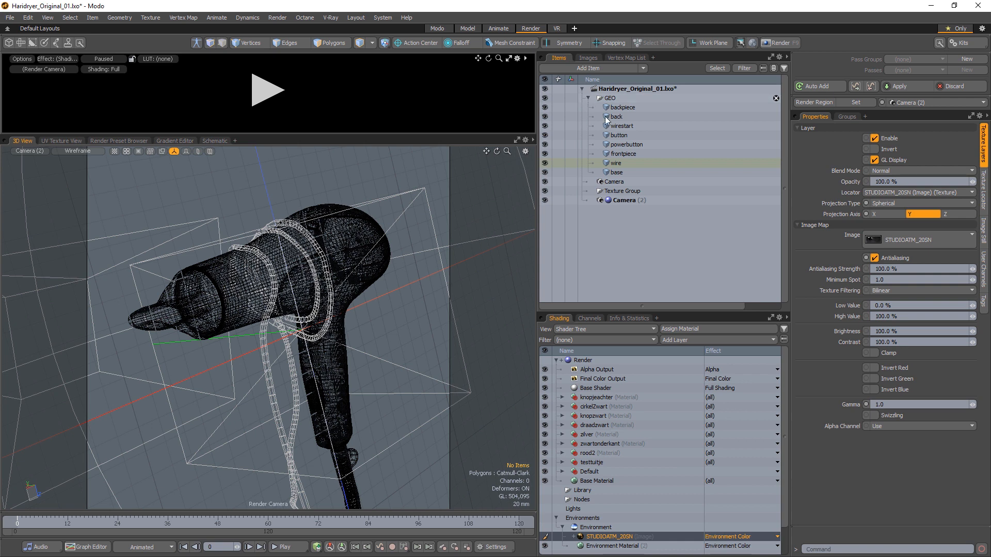
pyautogui.click(653, 163)
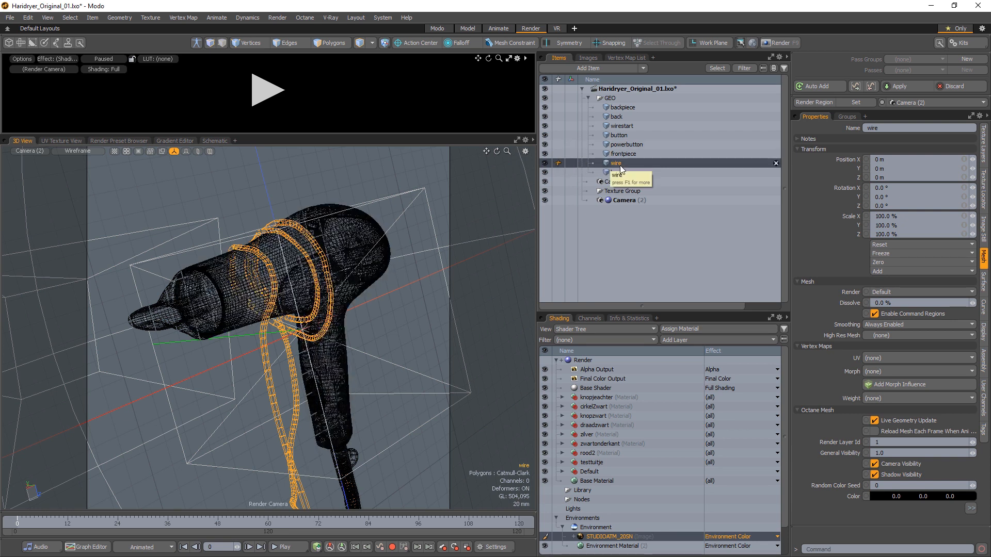
pyautogui.click(775, 163)
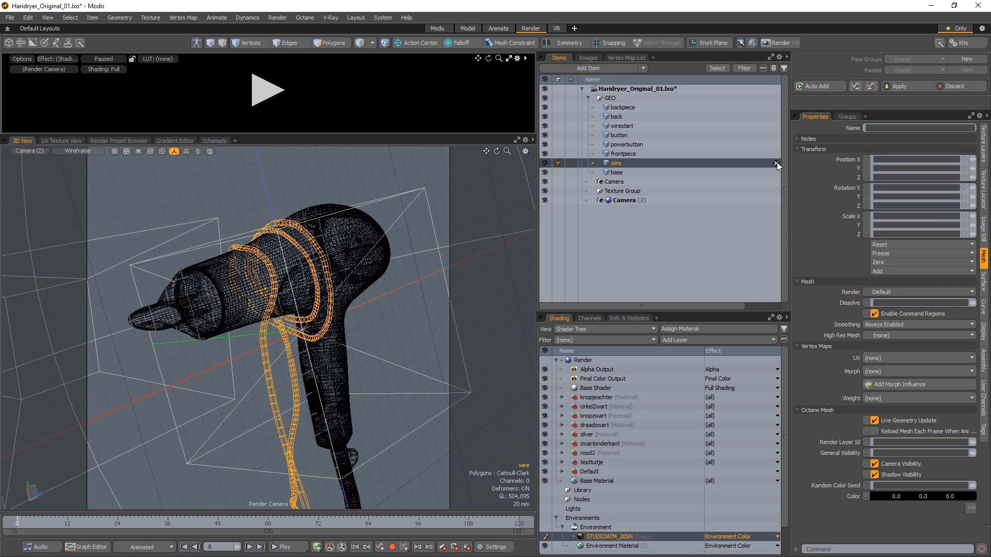
# Step: Select the GEO group and set its X rotation to 90°
pyautogui.click(31, 150)
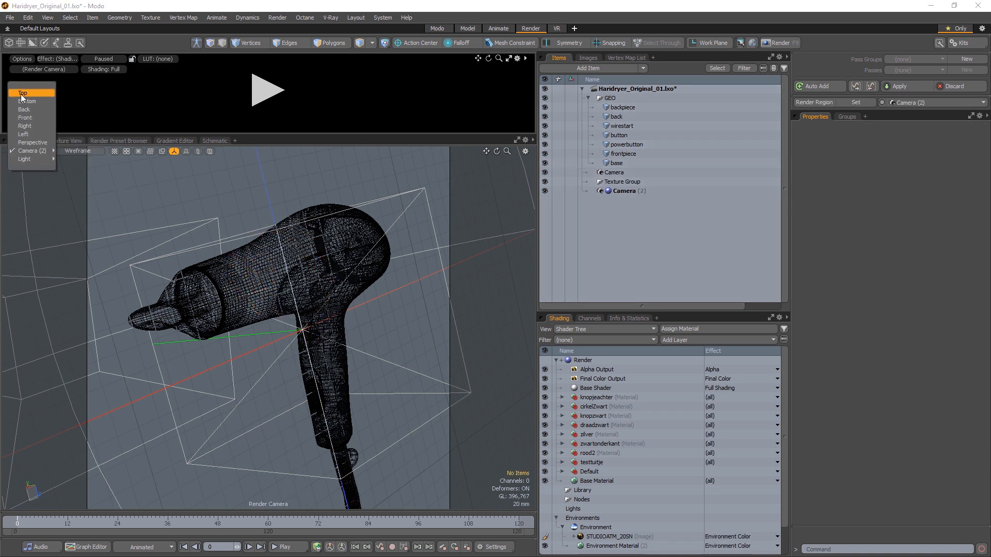
pyautogui.click(22, 93)
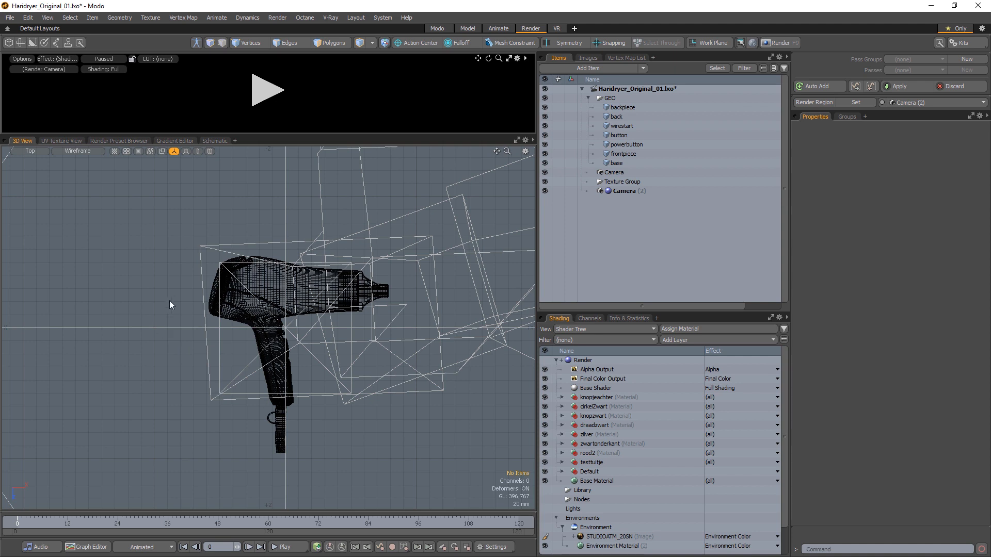
pyautogui.click(33, 150)
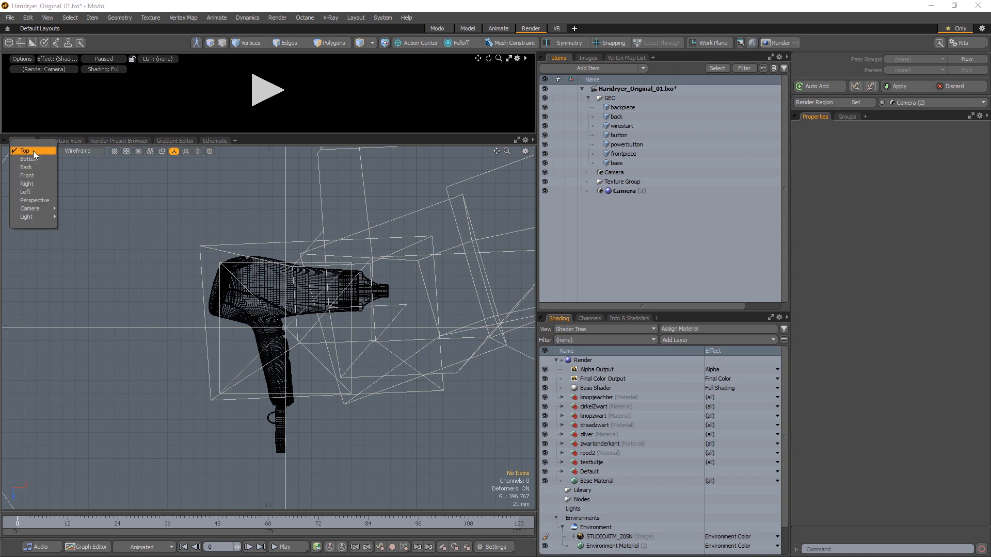
pyautogui.click(31, 179)
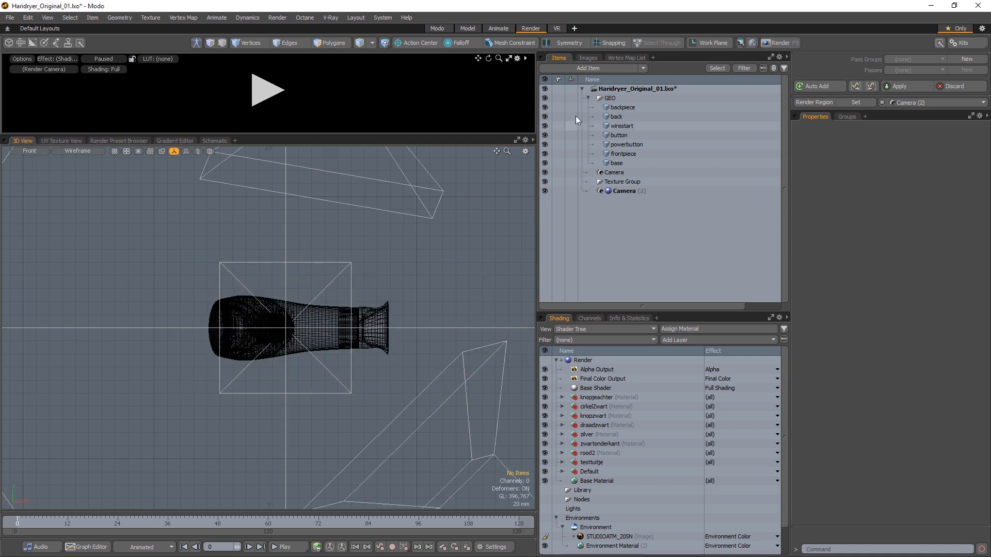
pyautogui.click(619, 98)
pyautogui.click(888, 189)
pyautogui.write('90')
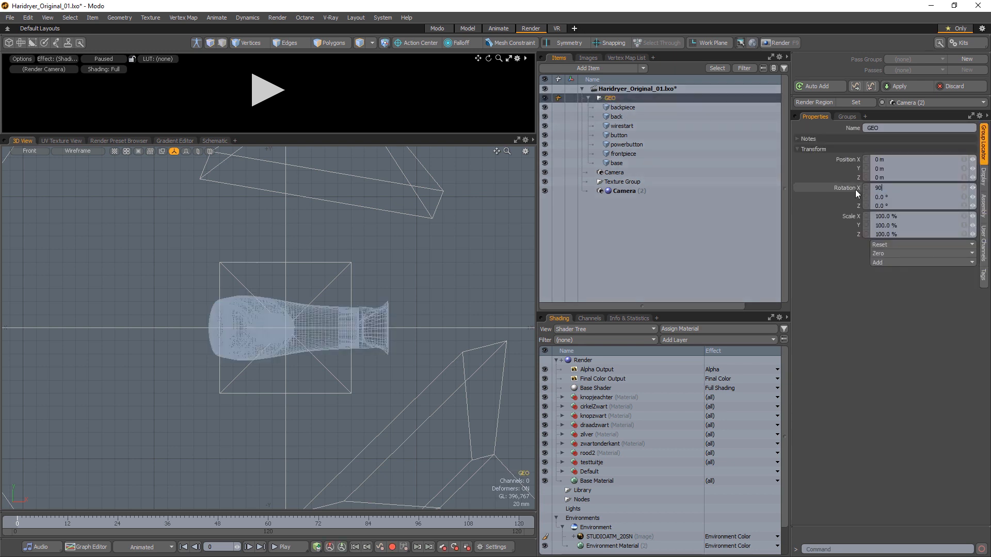
pyautogui.press('Return')
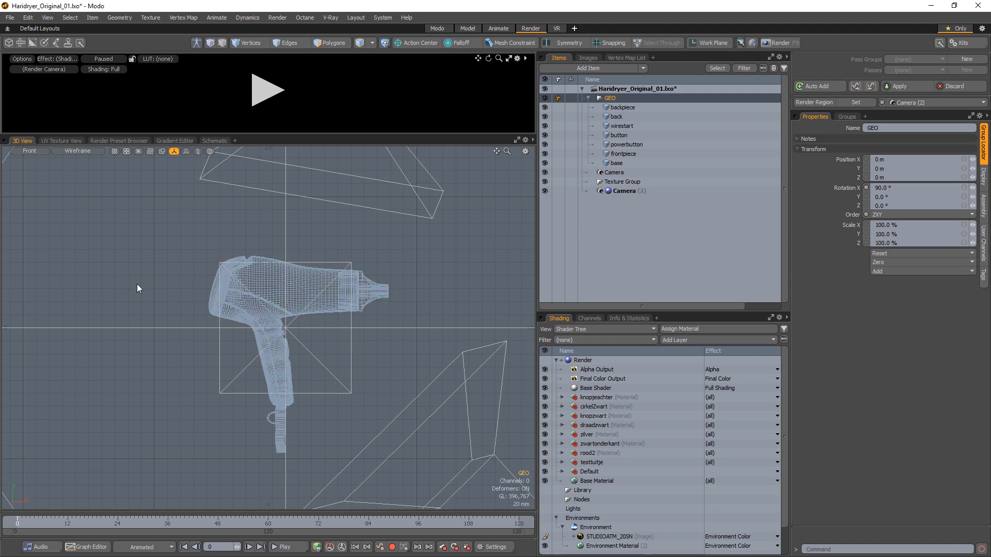
# Step: Set the GEO group's Z rotation to 180°
pyautogui.click(877, 205)
pyautogui.write('180')
pyautogui.press('Return')
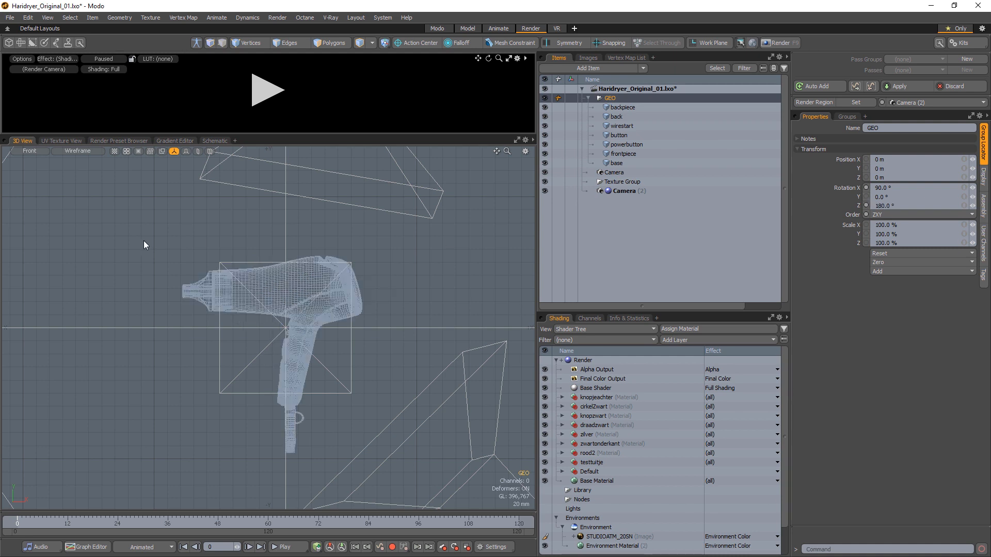
# Step: Set the first Camera item as the render camera
pyautogui.click(30, 150)
pyautogui.moveTo(28, 186)
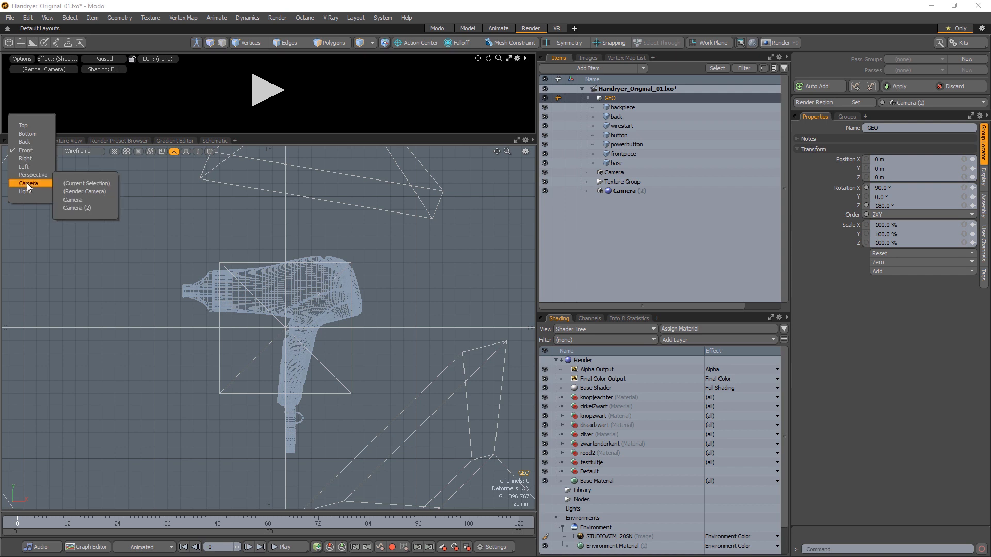
pyautogui.click(85, 190)
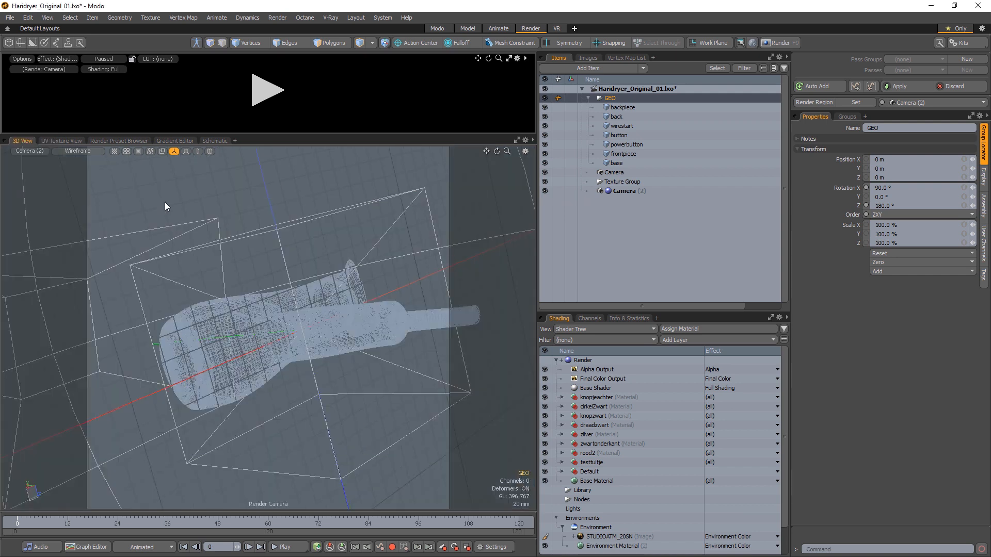
pyautogui.rightClick(614, 172)
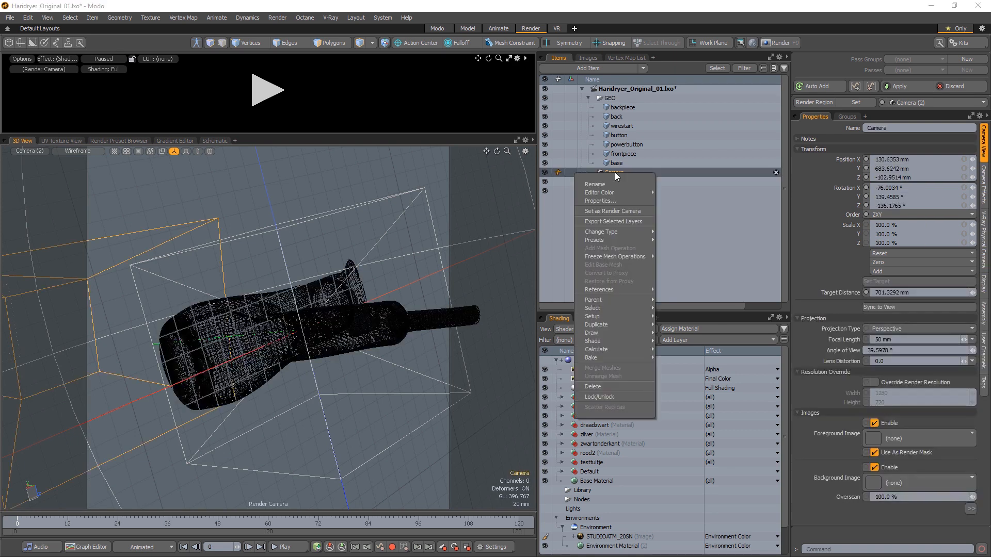
pyautogui.click(611, 210)
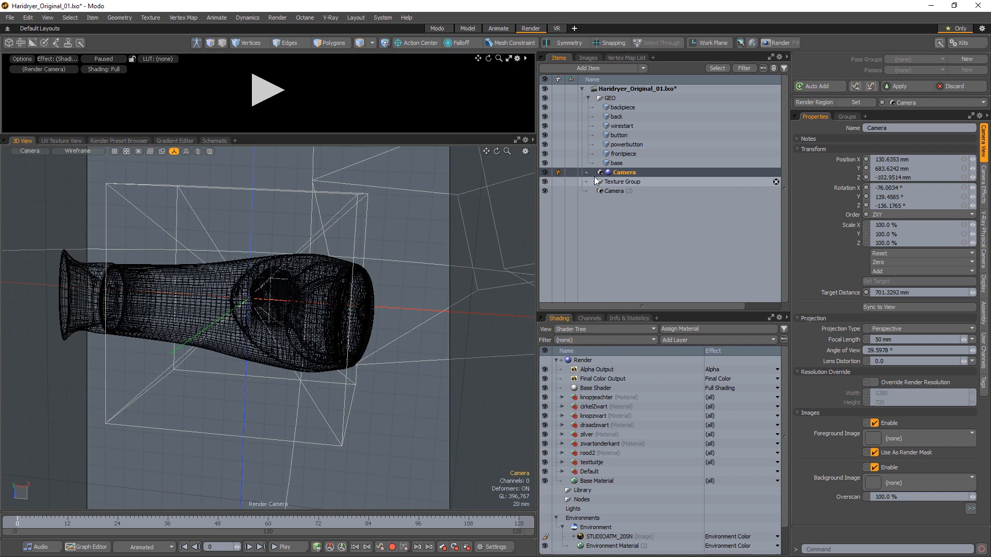
# Step: Reset all of the camera's transforms and move it back along Z to about 802 mm
pyautogui.click(881, 254)
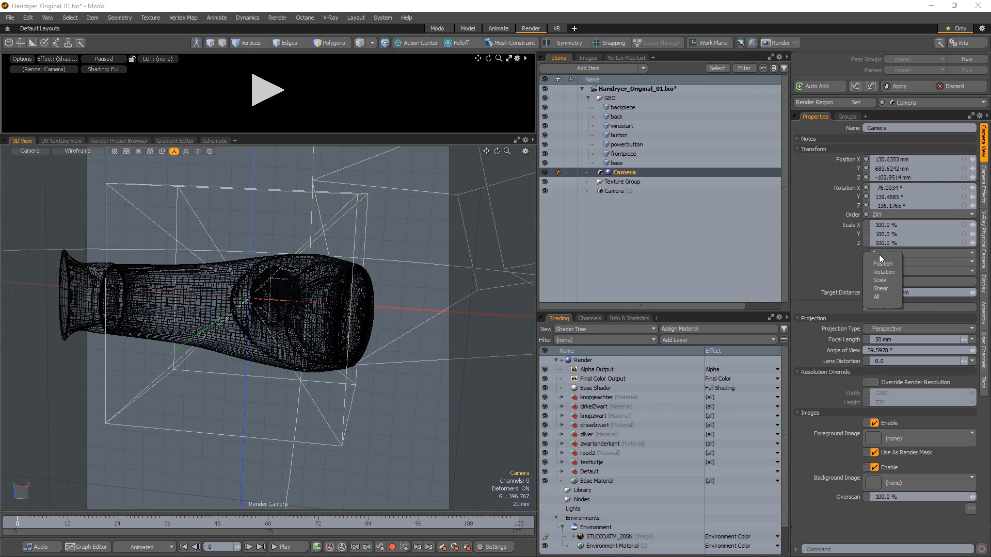
pyautogui.click(876, 297)
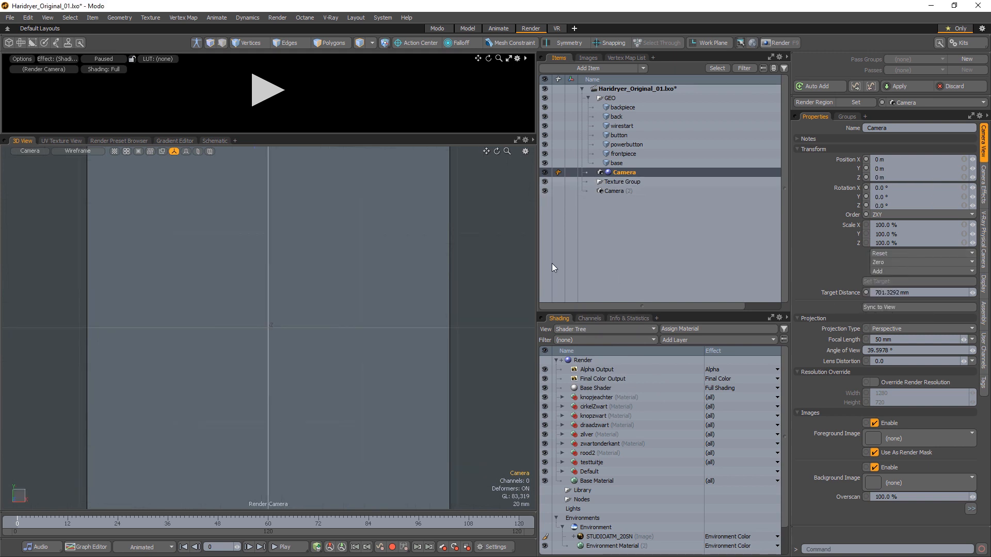
pyautogui.scroll(-10, 400, 264)
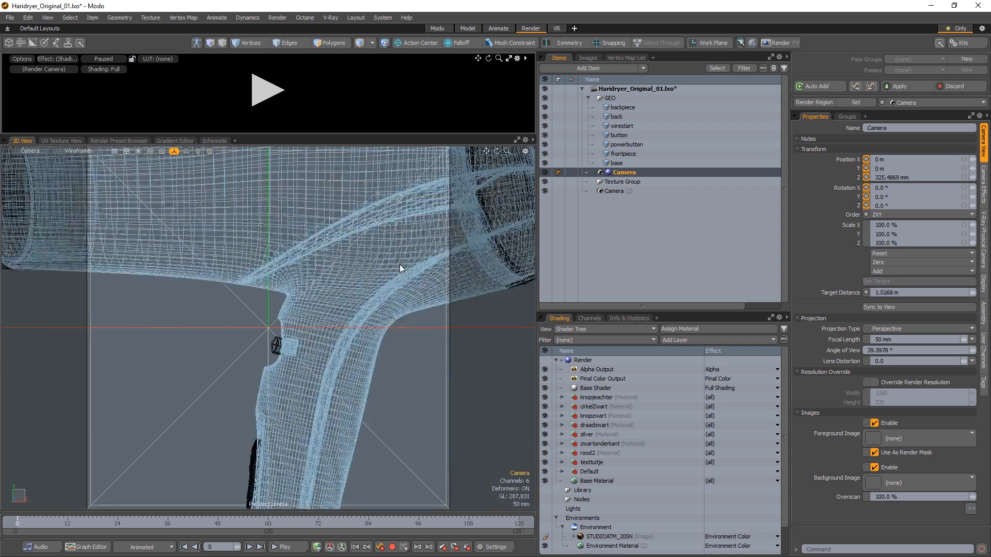
pyautogui.scroll(-5, 401, 267)
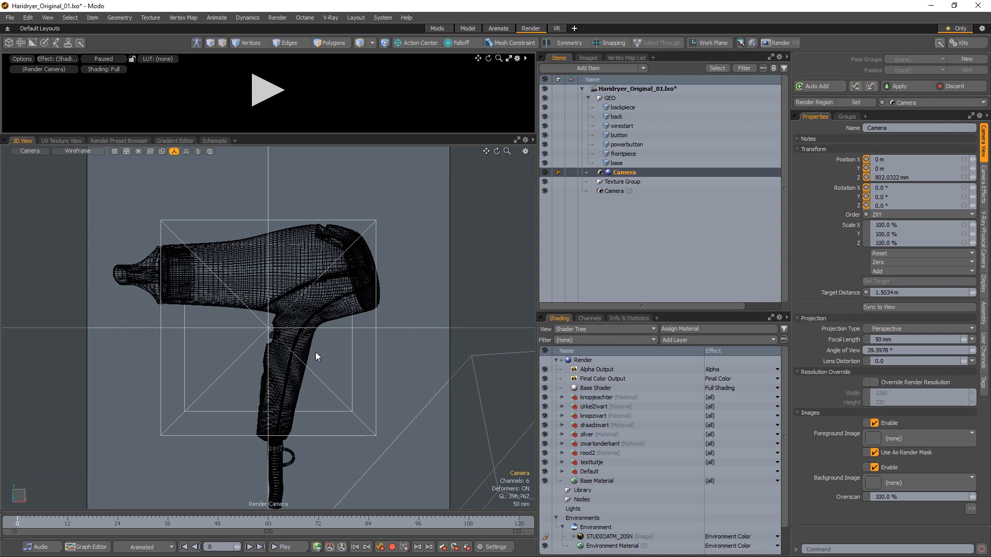
# Step: Set the camera's angle of view to 15° and orbit it to frame the hair dryer from the side
pyautogui.click(902, 347)
pyautogui.write('15')
pyautogui.press('Return')
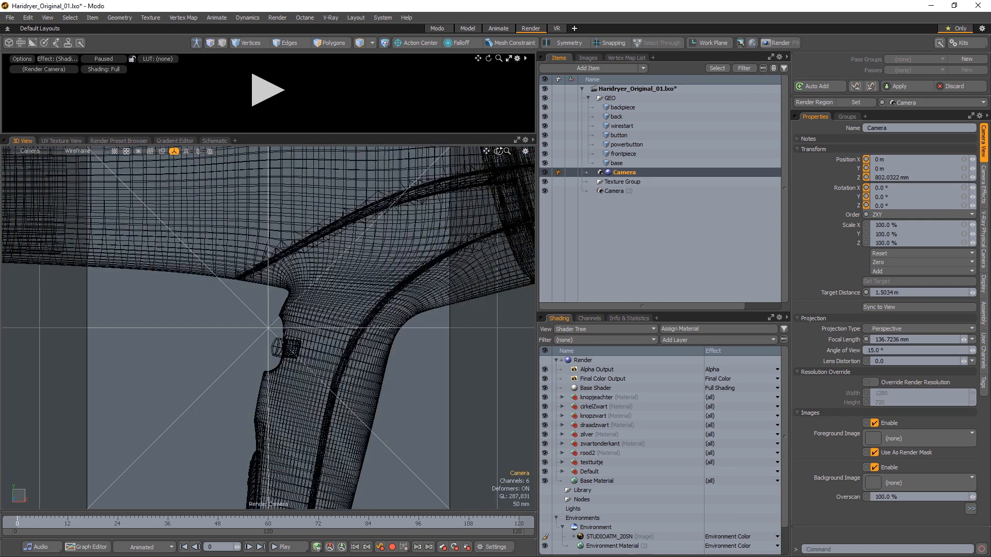
pyautogui.moveTo(507, 151); pyautogui.dragTo(400, 152)
pyautogui.moveTo(496, 151)
pyautogui.mouseDown()
pyautogui.moveTo(452, 131)
pyautogui.moveTo(499, 151)
pyautogui.moveTo(483, 154)
pyautogui.moveTo(484, 138)
pyautogui.moveTo(487, 147)
pyautogui.mouseUp()
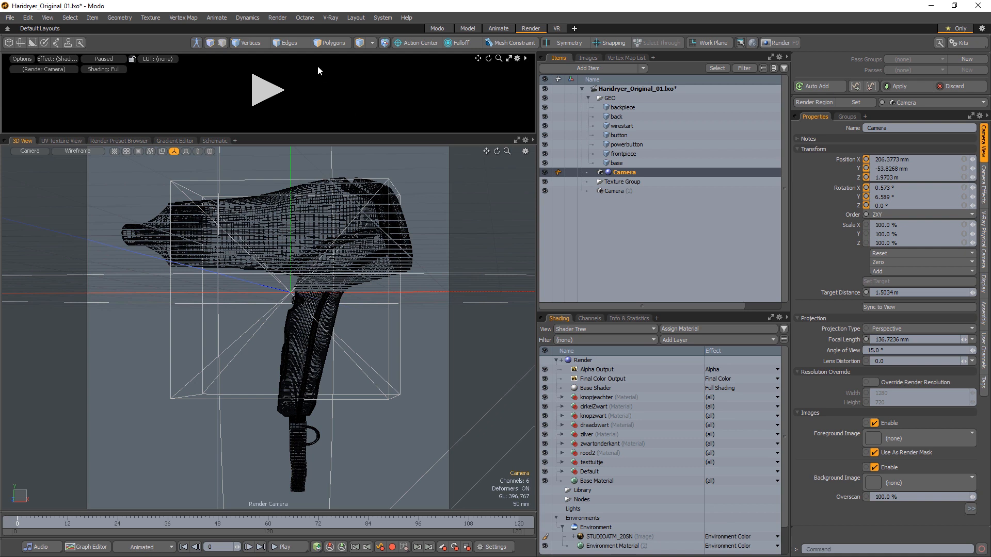
# Step: Start a V-Ray RT CPU render, then close the frame buffer window
pyautogui.click(330, 18)
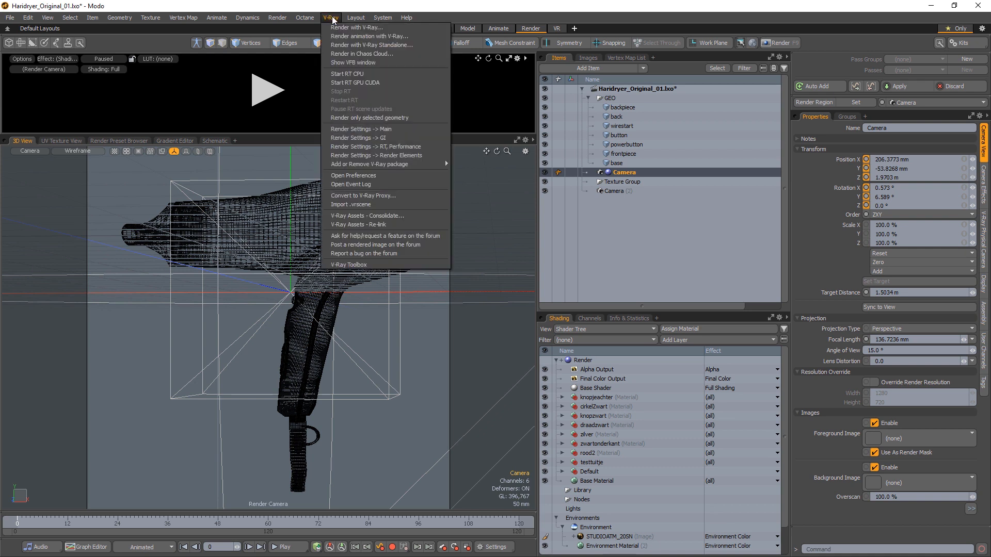
pyautogui.click(364, 75)
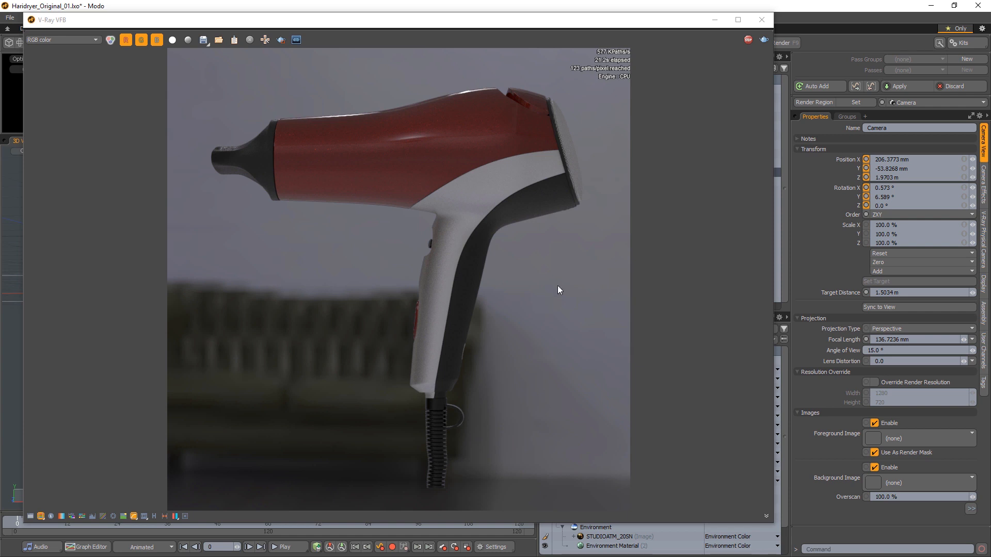
pyautogui.click(761, 19)
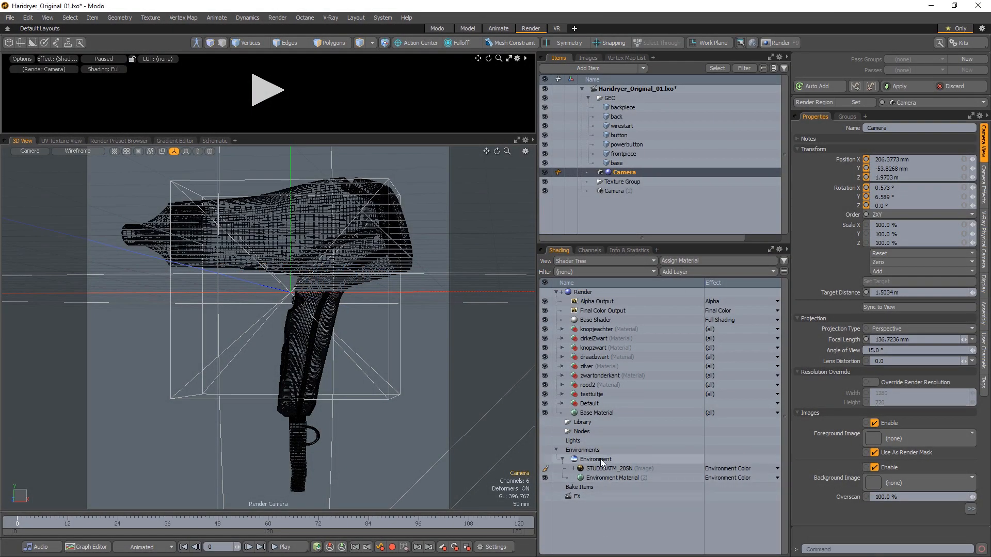
# Step: Select the Environment item and start its HDR Light Studio connection with the V-Ray renderer
pyautogui.click(596, 460)
pyautogui.click(866, 240)
pyautogui.click(868, 221)
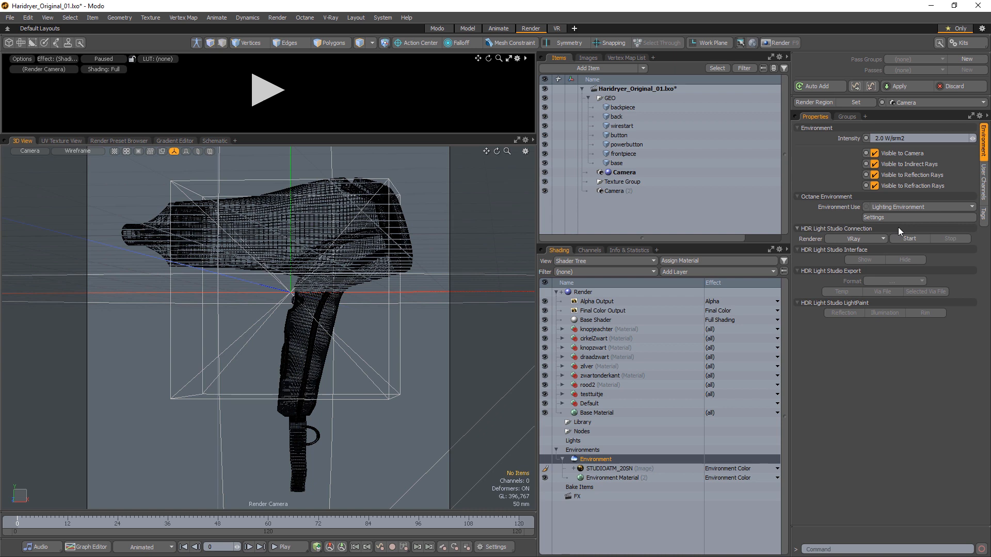
pyautogui.click(910, 240)
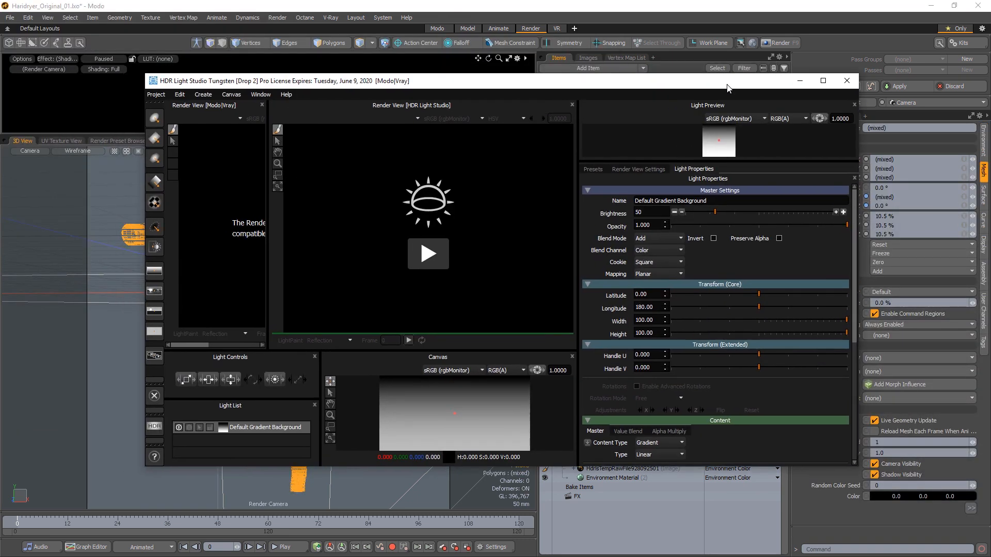
# Step: Maximize the HDR Light Studio window
pyautogui.doubleClick(728, 85)
pyautogui.moveTo(503, 90); pyautogui.dragTo(666, 96)
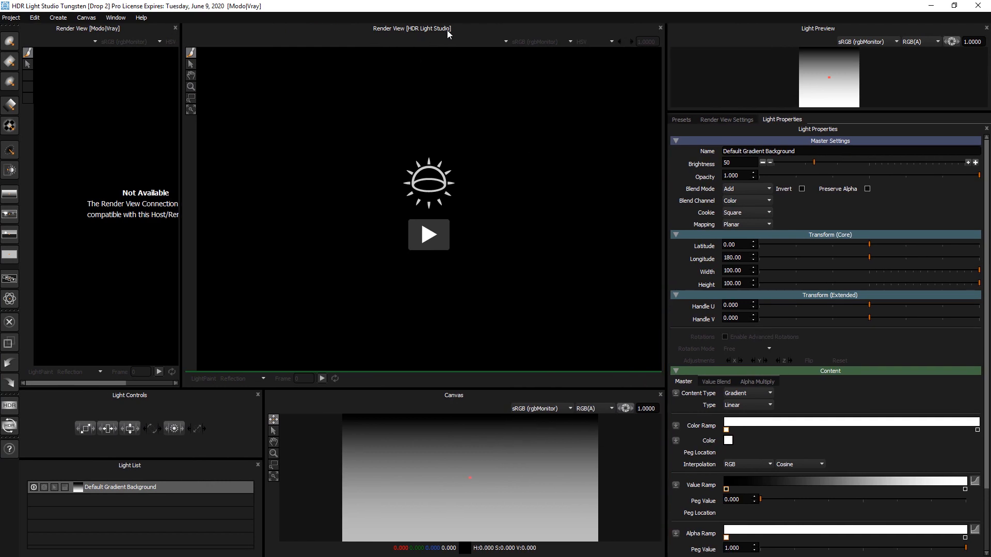
# Step: Close the Modo V-Ray render view panel so the HDR Light Studio render view fills the area
pyautogui.moveTo(181, 131); pyautogui.dragTo(266, 134)
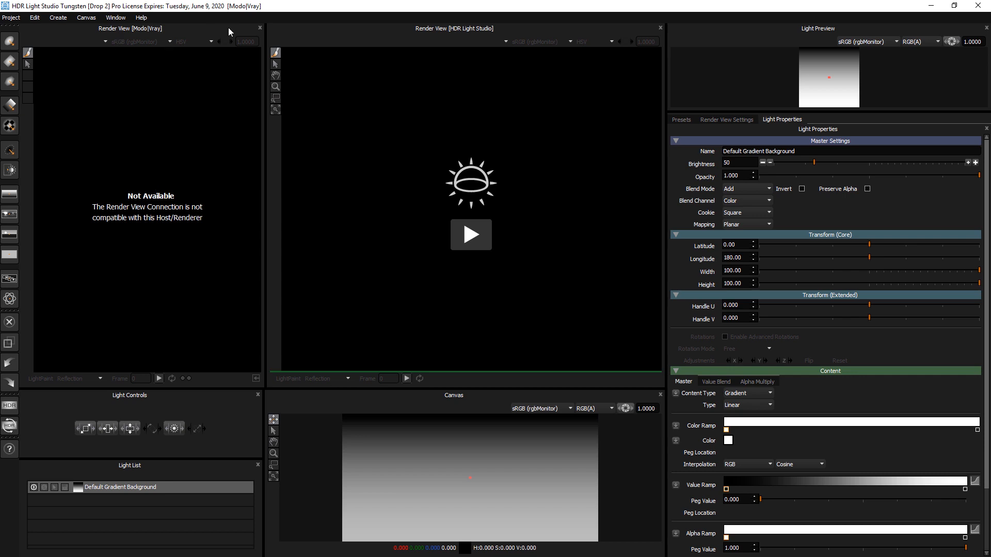
pyautogui.click(259, 29)
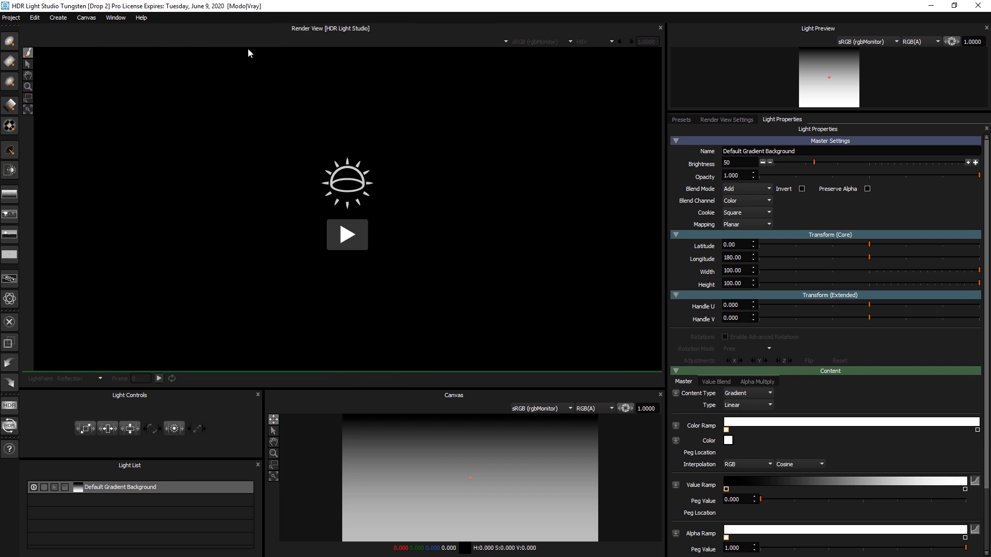
# Step: Start the HDR Light Studio render view, generating and importing the scene geometry
pyautogui.moveTo(305, 388); pyautogui.dragTo(305, 377)
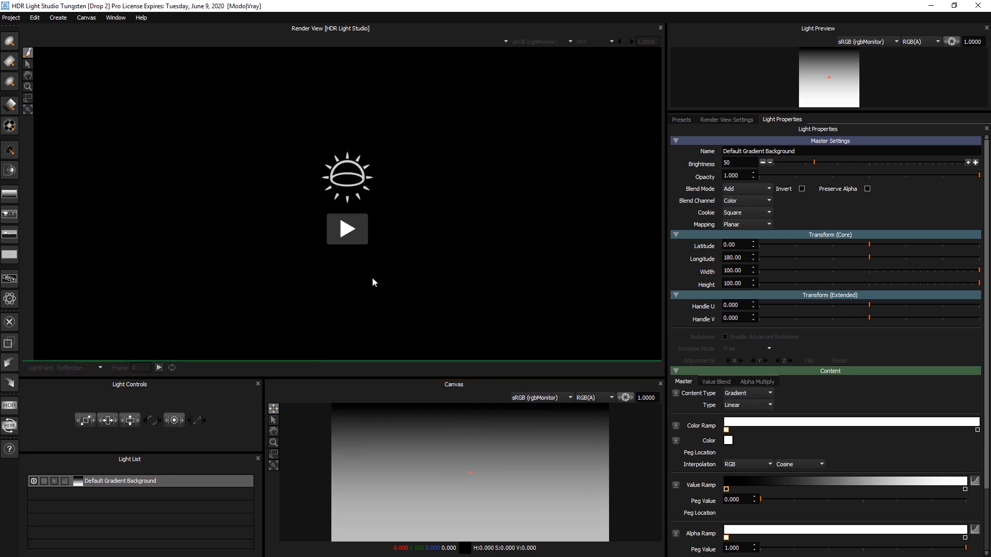
pyautogui.click(349, 230)
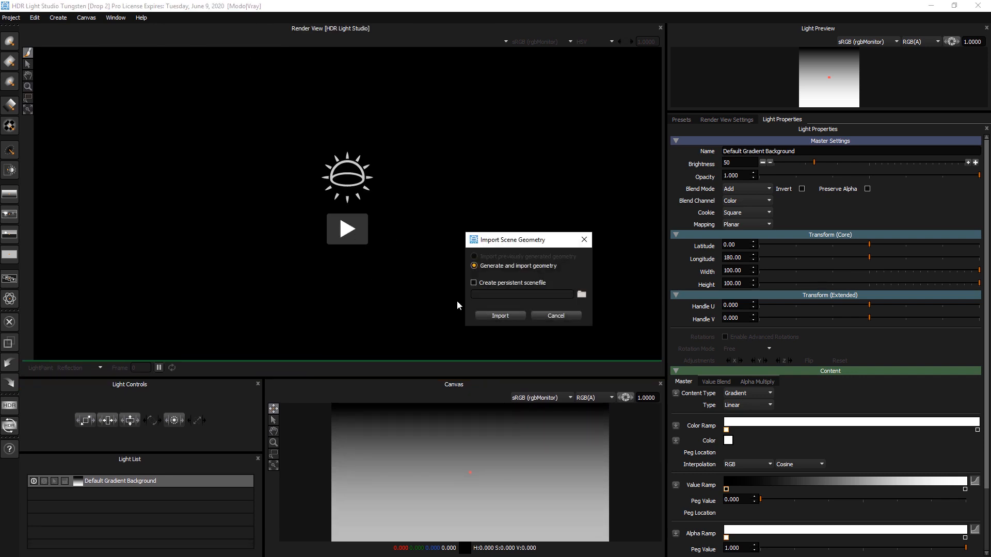
pyautogui.click(492, 319)
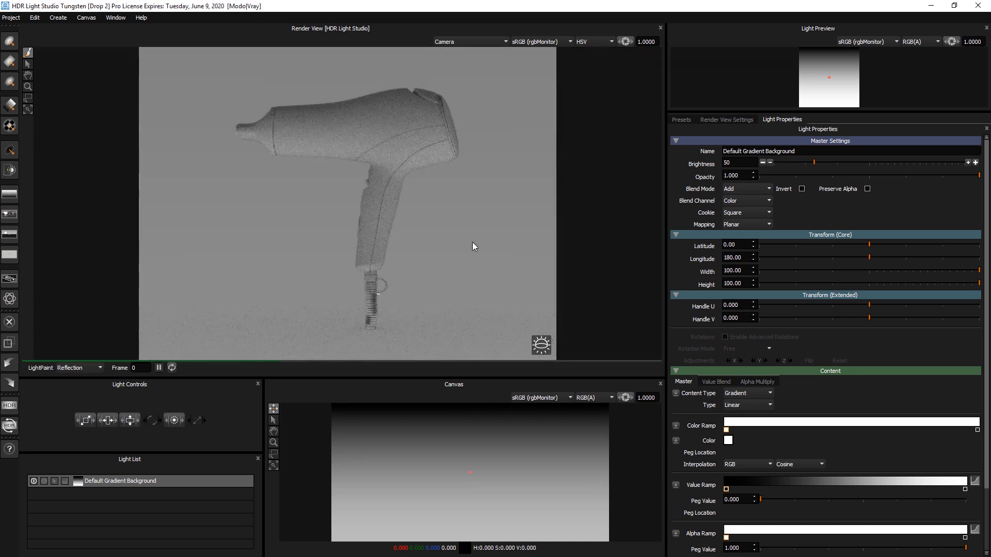
# Step: Set the render view image size to 600 by 450 in the render view settings
pyautogui.click(743, 120)
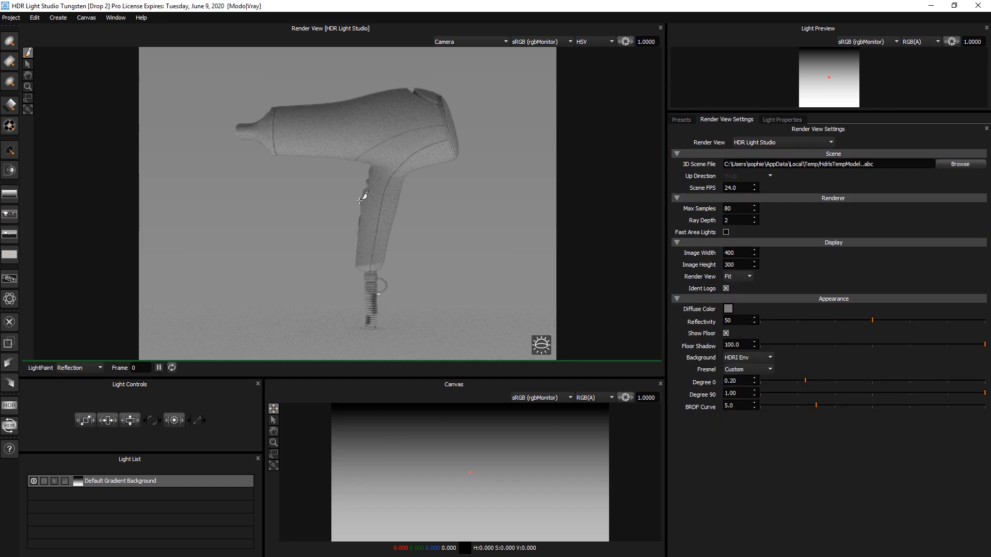
pyautogui.click(697, 253)
pyautogui.write('6')
pyautogui.press('Tab')
pyautogui.write('450')
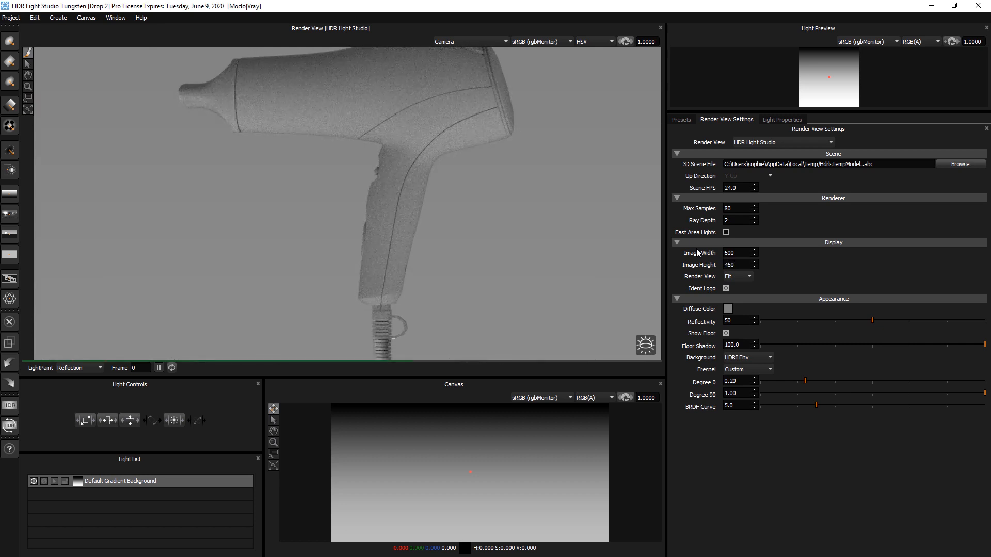
pyautogui.press('Return')
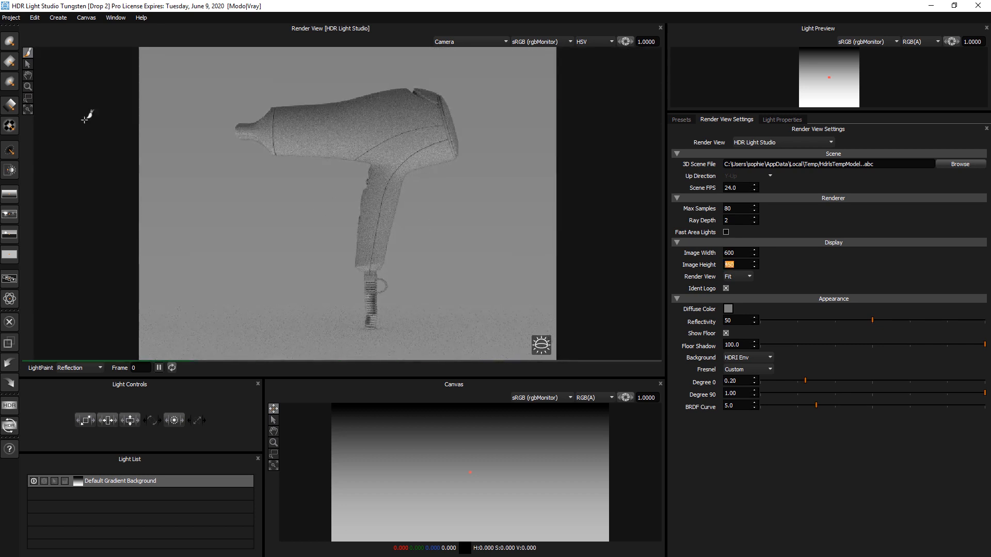
# Step: Reduce the Default Gradient Background light's brightness to about zero
pyautogui.click(28, 98)
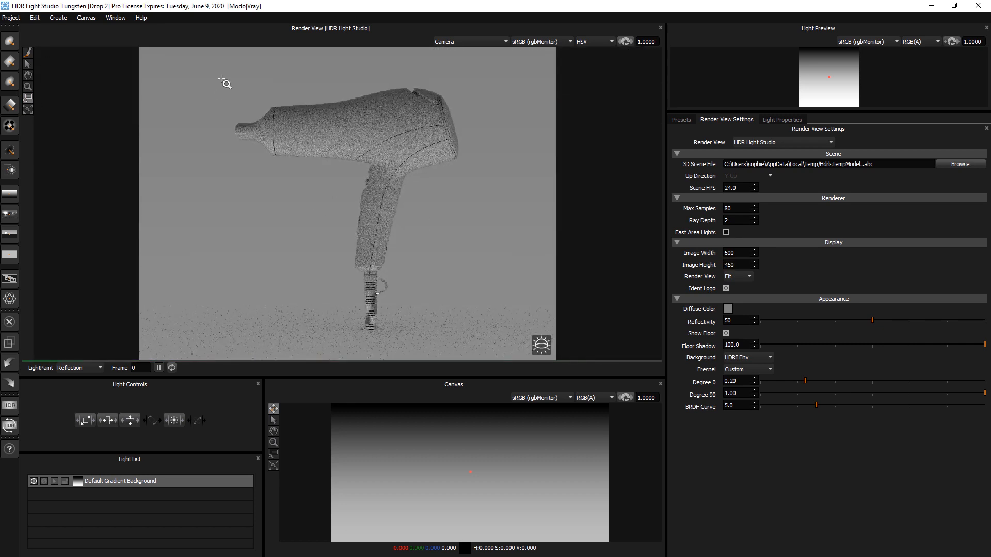
pyautogui.moveTo(216, 73)
pyautogui.mouseDown()
pyautogui.moveTo(497, 294)
pyautogui.moveTo(540, 317)
pyautogui.moveTo(498, 301)
pyautogui.mouseUp()
pyautogui.click(28, 75)
pyautogui.moveTo(342, 139); pyautogui.dragTo(352, 139)
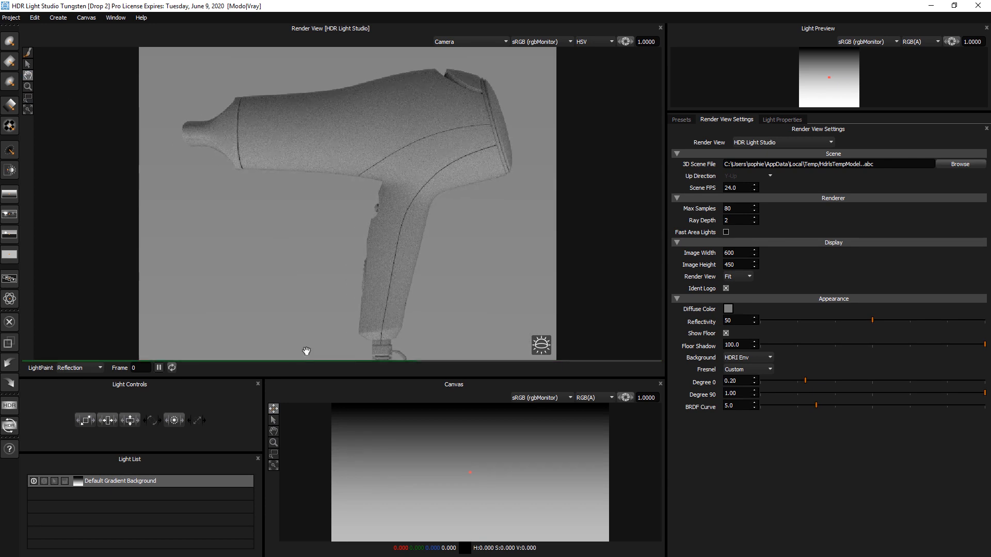
pyautogui.moveTo(308, 377); pyautogui.dragTo(304, 341)
pyautogui.click(154, 460)
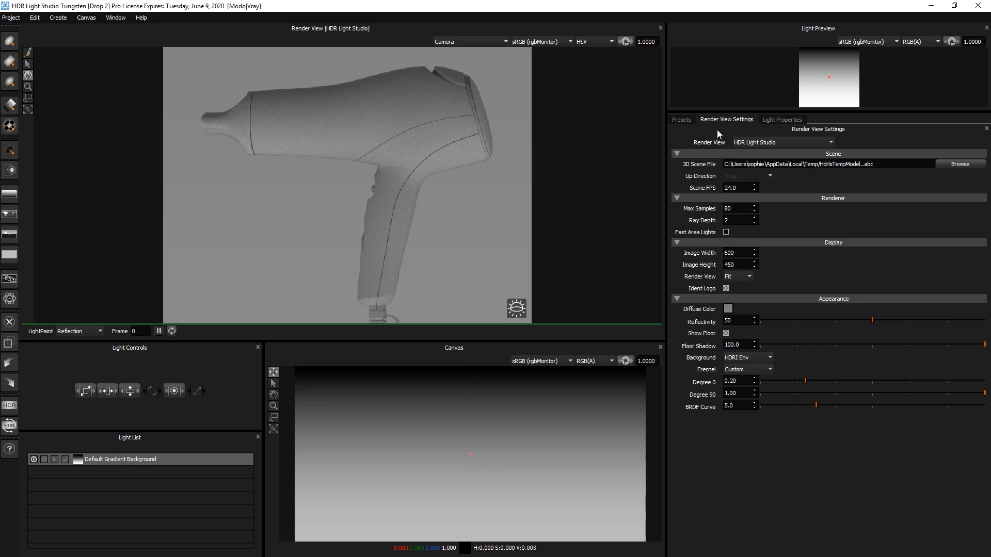
pyautogui.click(787, 120)
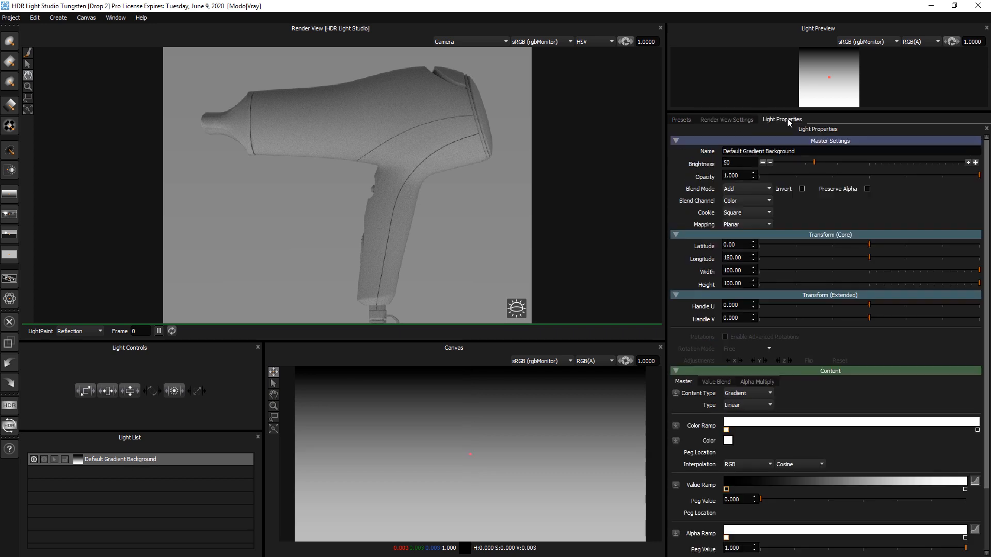
pyautogui.click(762, 164)
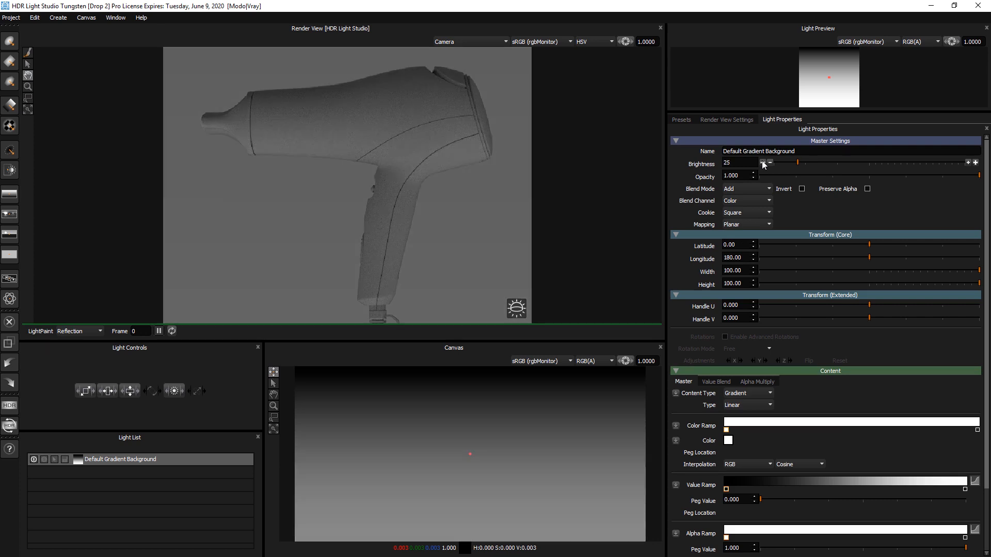
pyautogui.click(764, 164)
pyautogui.click(763, 164)
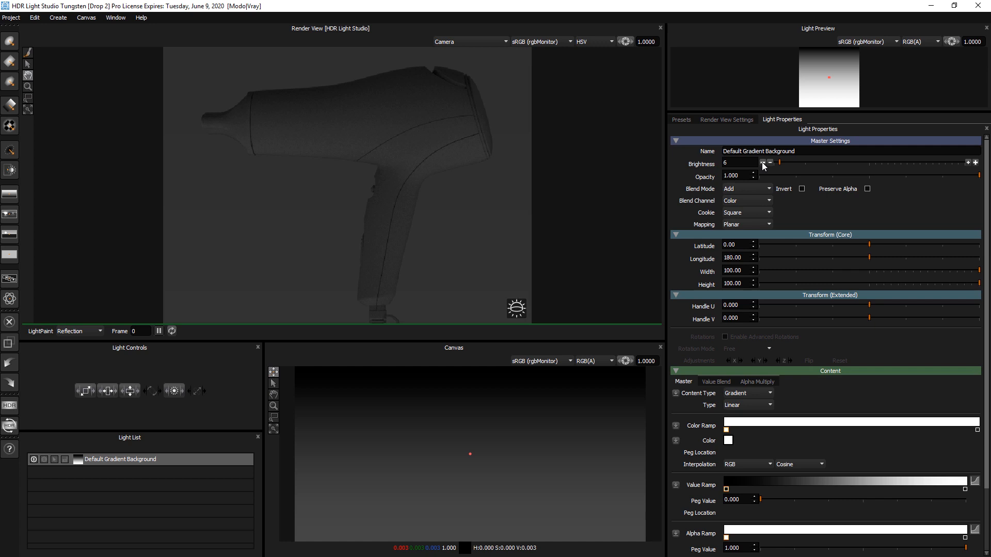
pyautogui.moveTo(738, 163); pyautogui.dragTo(705, 159)
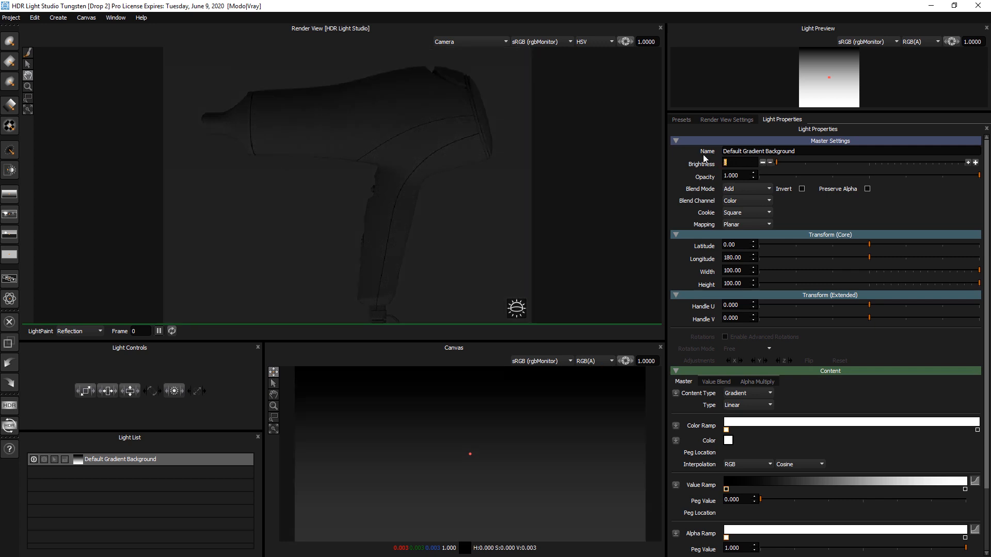
# Step: Add the Half Light 1 studio light preset to the scene from the presets
pyautogui.click(679, 119)
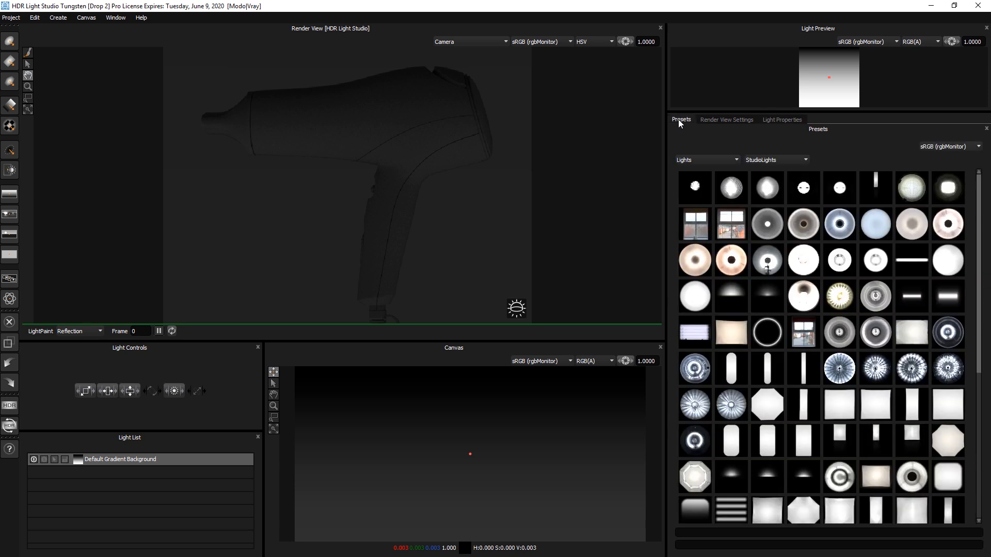
pyautogui.moveTo(980, 189)
pyautogui.mouseDown()
pyautogui.moveTo(987, 341)
pyautogui.moveTo(984, 207)
pyautogui.mouseUp()
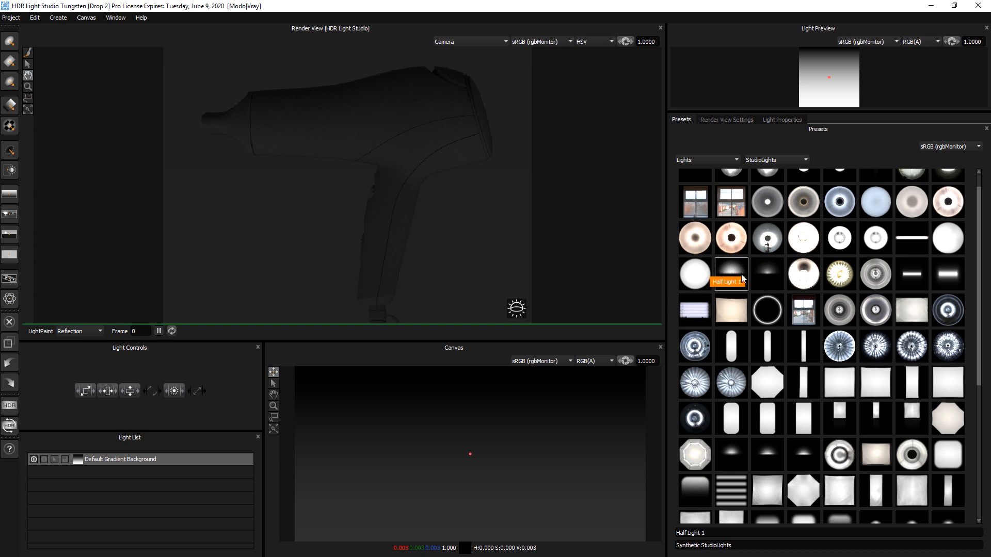
pyautogui.moveTo(733, 274); pyautogui.dragTo(616, 205)
pyautogui.moveTo(354, 113); pyautogui.dragTo(354, 113)
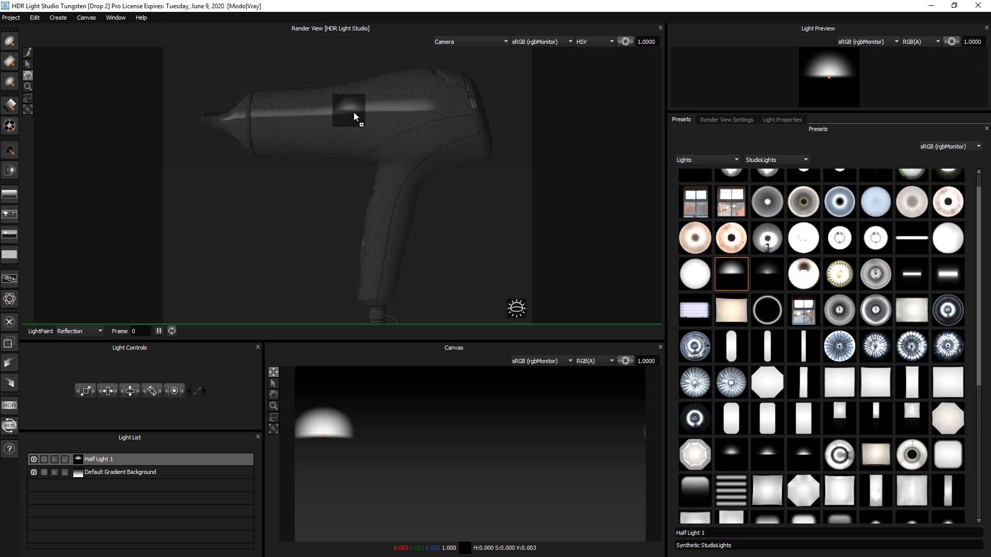
# Step: Paint the half light's reflection onto the top of the hair dryer body
pyautogui.click(28, 54)
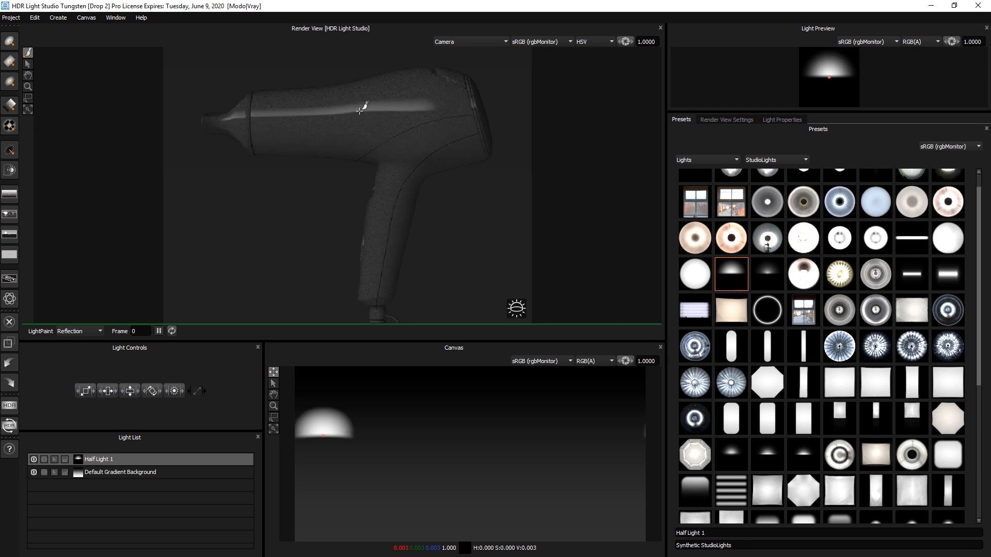
pyautogui.moveTo(374, 110); pyautogui.dragTo(449, 101)
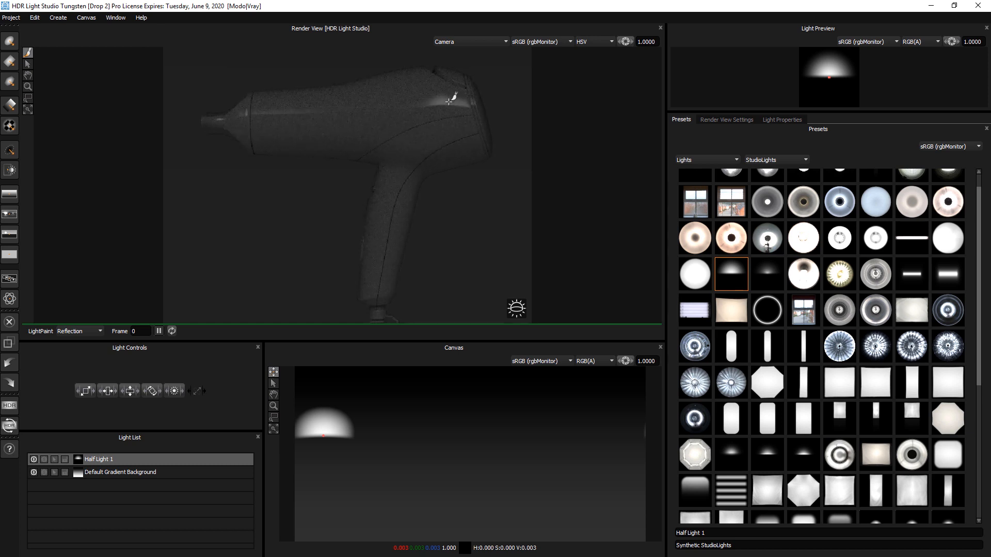
pyautogui.click(419, 85)
pyautogui.click(422, 83)
pyautogui.click(425, 97)
pyautogui.moveTo(425, 97)
pyautogui.mouseDown()
pyautogui.moveTo(424, 115)
pyautogui.moveTo(454, 101)
pyautogui.moveTo(412, 108)
pyautogui.mouseUp()
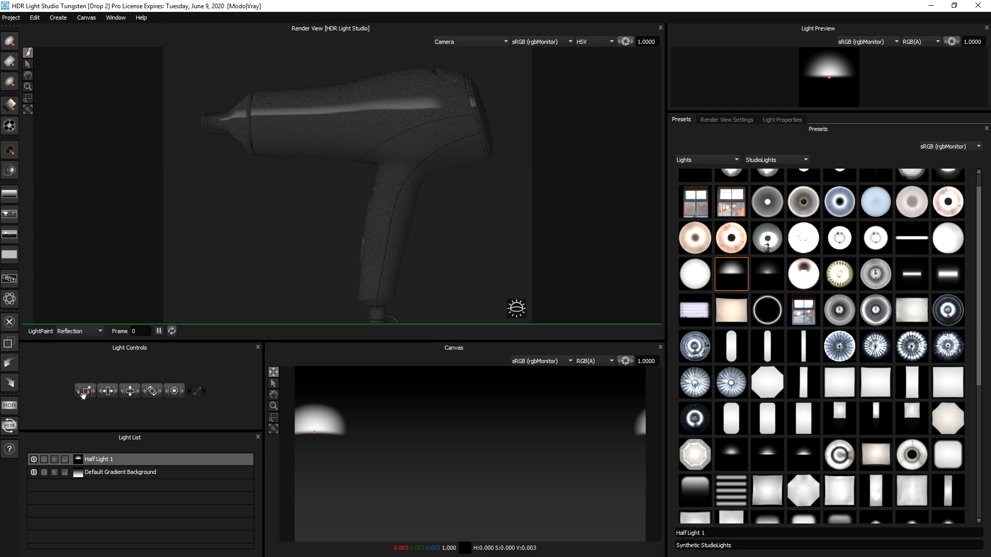
# Step: Enlarge the half light and repaint its reflection toward the hair dryer's nozzle
pyautogui.moveTo(83, 396); pyautogui.dragTo(173, 390)
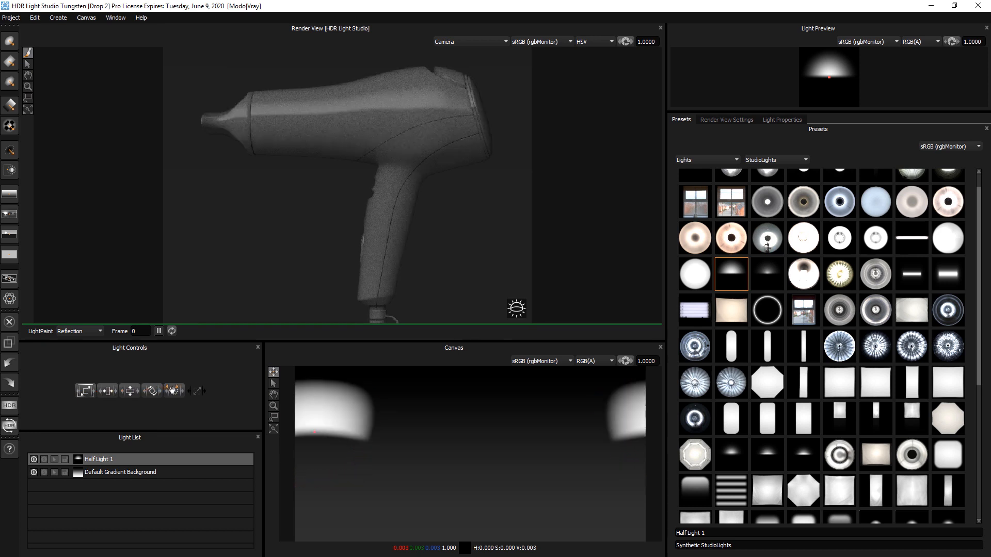
pyautogui.moveTo(84, 395); pyautogui.dragTo(104, 394)
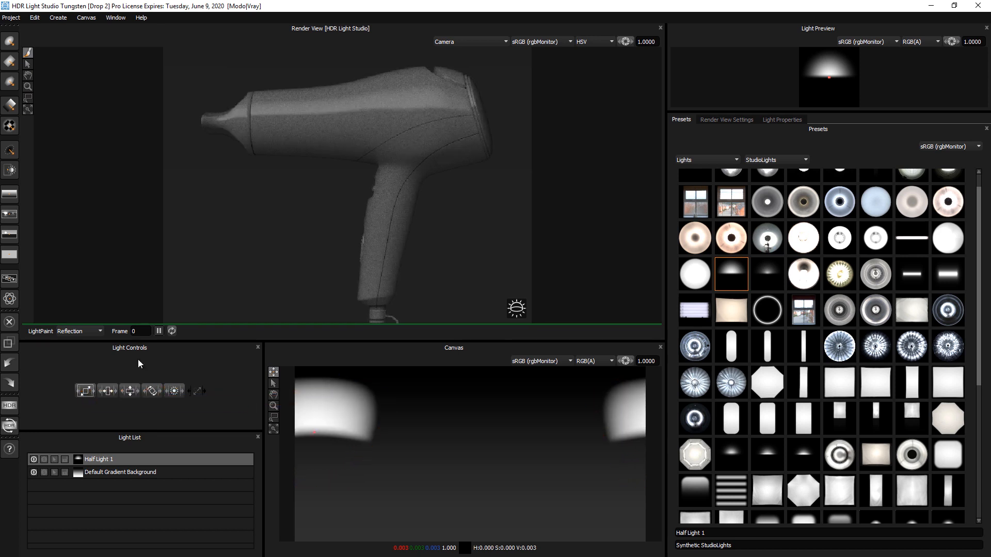
pyautogui.click(365, 107)
pyautogui.click(401, 106)
pyautogui.moveTo(399, 106); pyautogui.dragTo(385, 109)
pyautogui.click(217, 118)
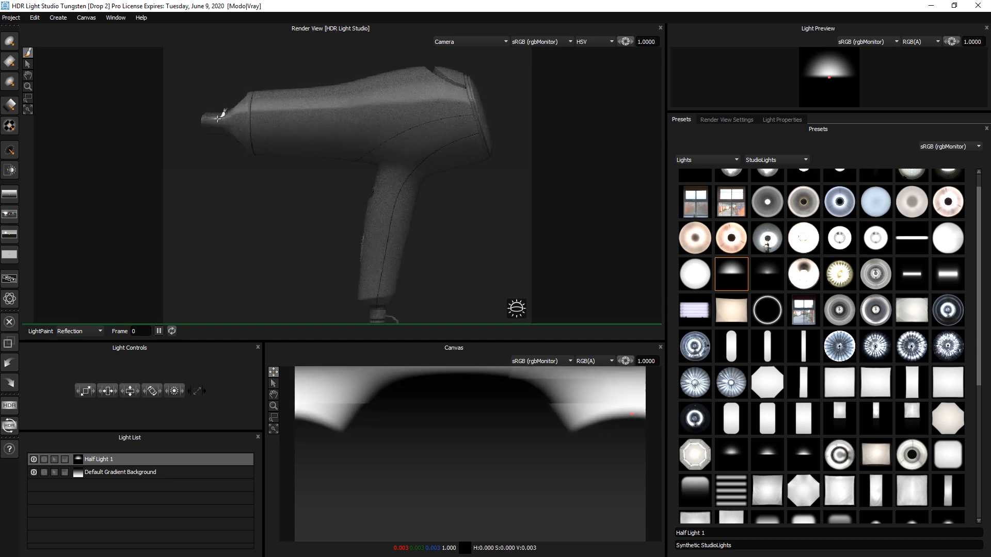
pyautogui.moveTo(217, 118); pyautogui.dragTo(219, 118)
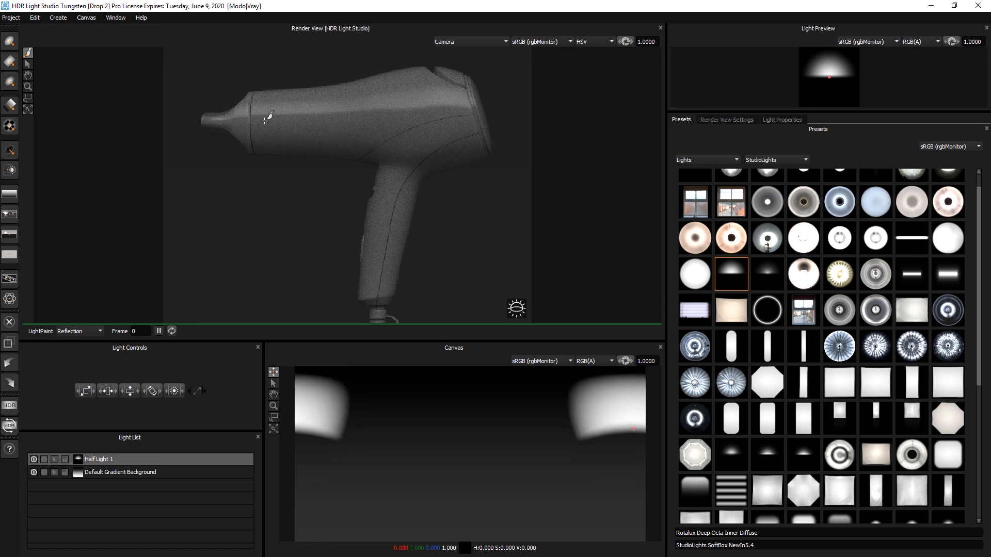
# Step: Refine the half light's placement on the canvas and render view for the upper body highlight
pyautogui.click(367, 102)
pyautogui.moveTo(368, 102)
pyautogui.mouseDown()
pyautogui.moveTo(389, 93)
pyautogui.moveTo(381, 96)
pyautogui.mouseUp()
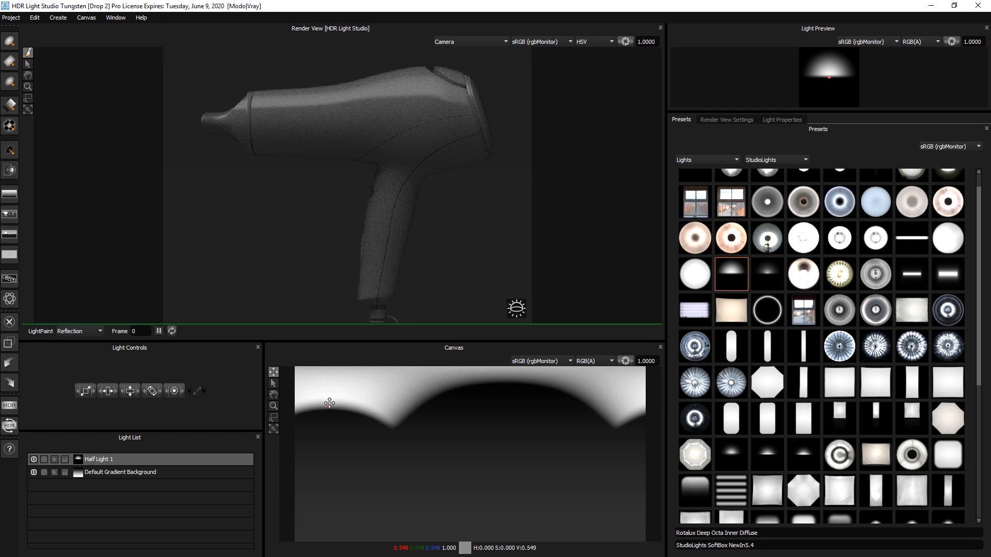
pyautogui.click(328, 410)
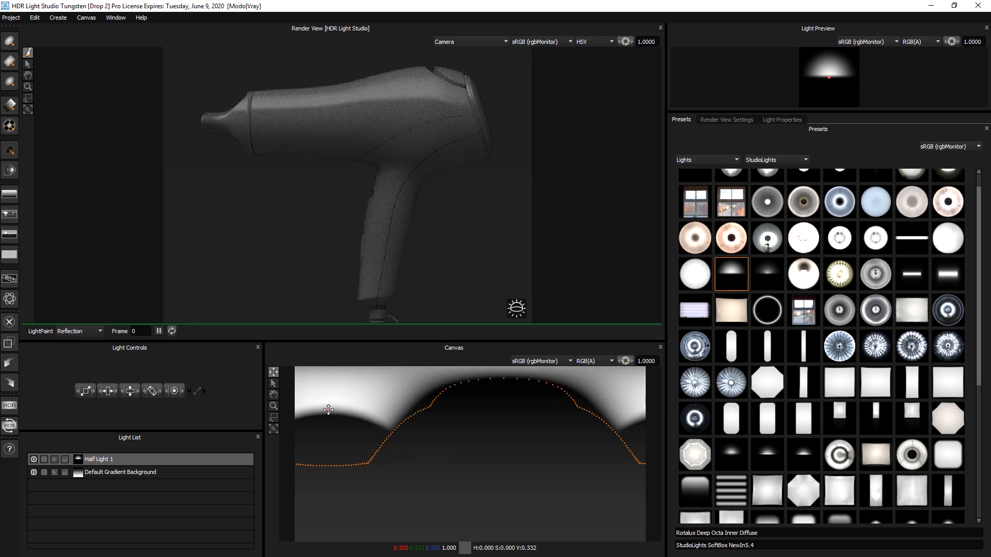
pyautogui.click(329, 416)
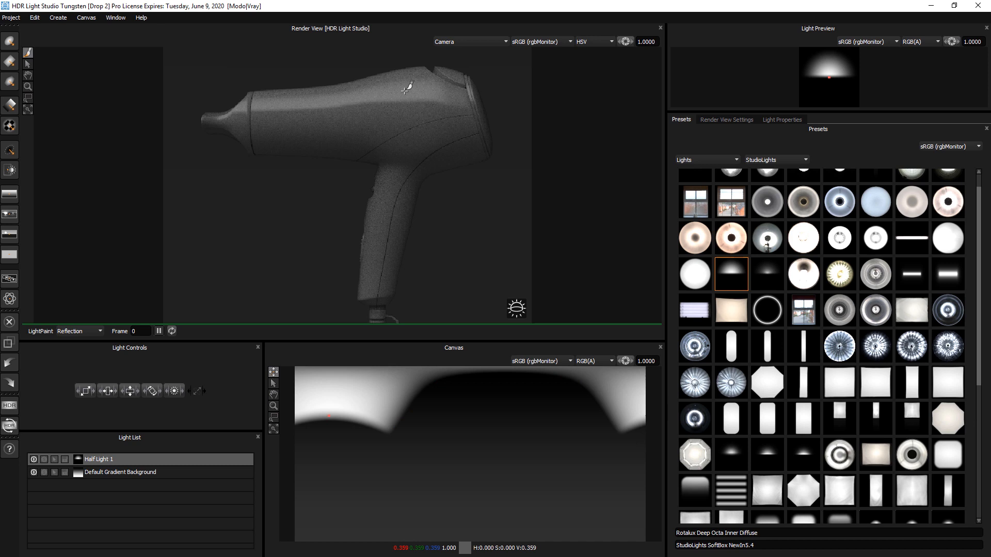
pyautogui.click(436, 95)
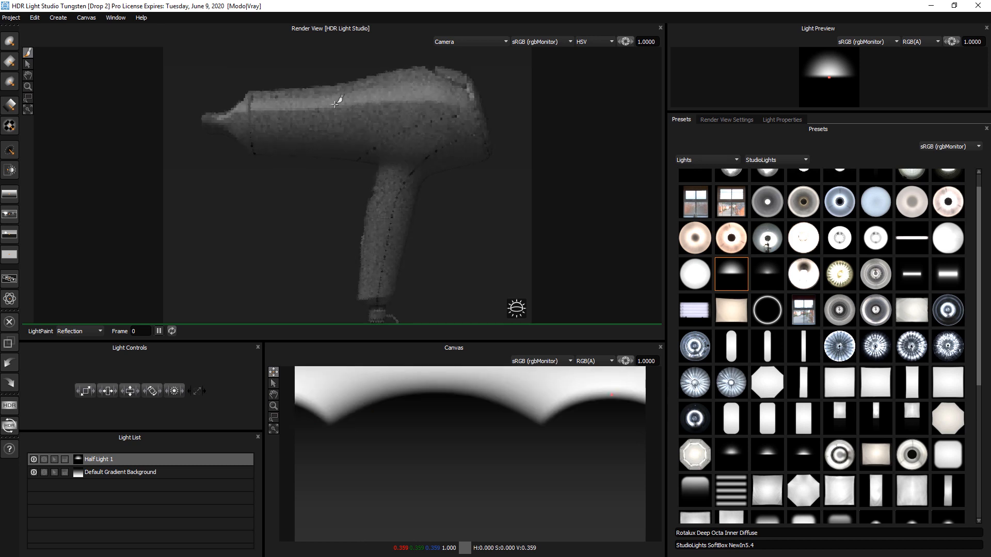
pyautogui.click(225, 115)
pyautogui.moveTo(225, 116); pyautogui.dragTo(219, 118)
pyautogui.click(225, 115)
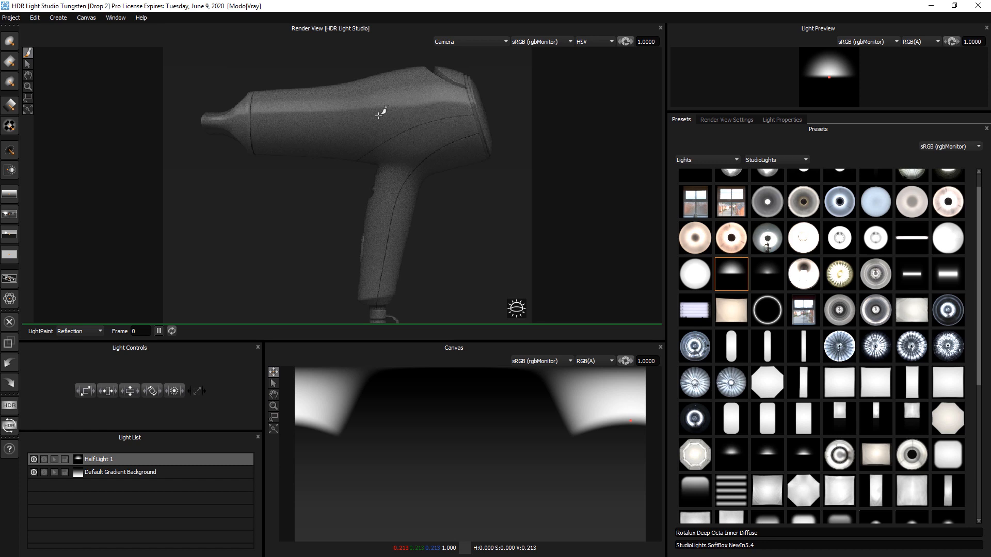
# Step: Set the Half Light 1 brightness to 400
pyautogui.click(781, 120)
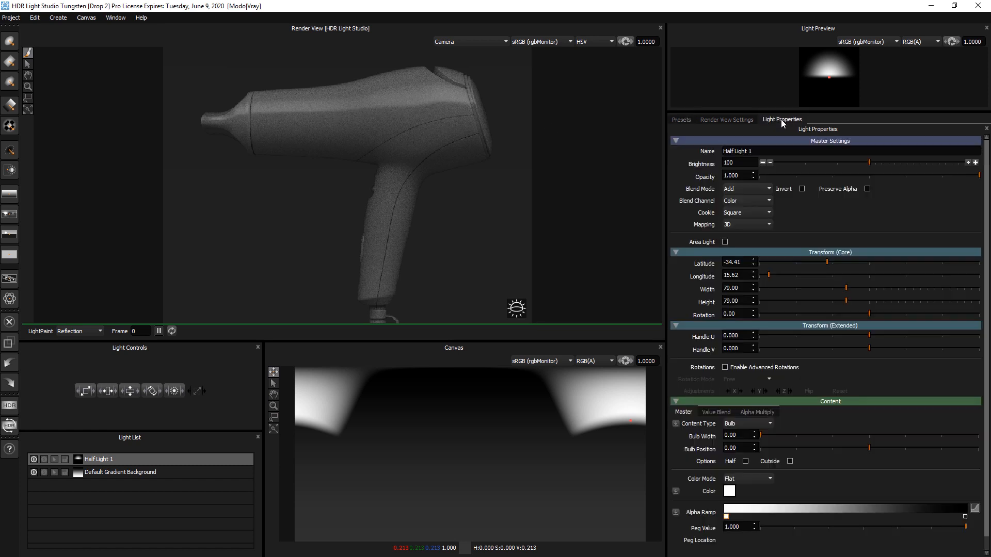
pyautogui.click(975, 163)
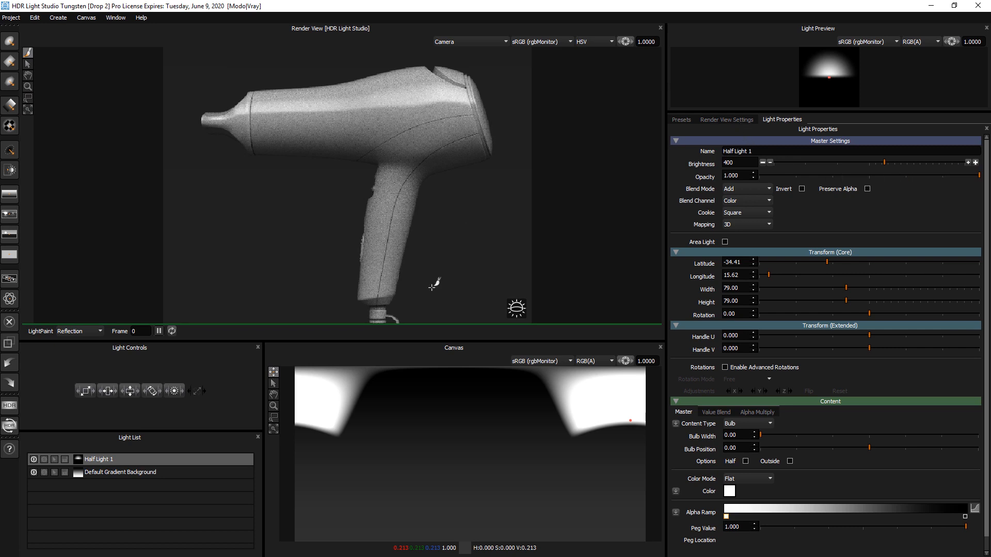
# Step: Set the render view's diffuse color to a dark red
pyautogui.click(729, 119)
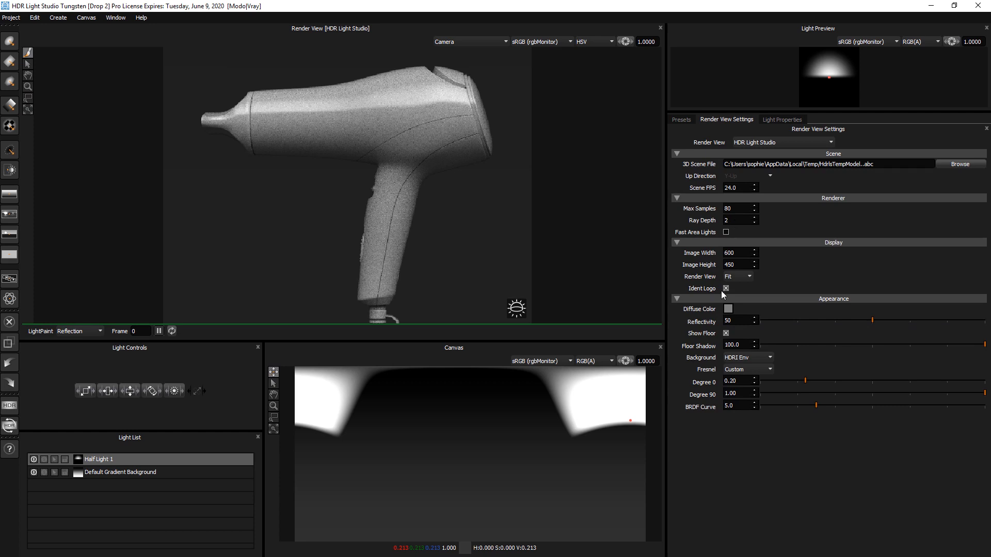
pyautogui.click(728, 309)
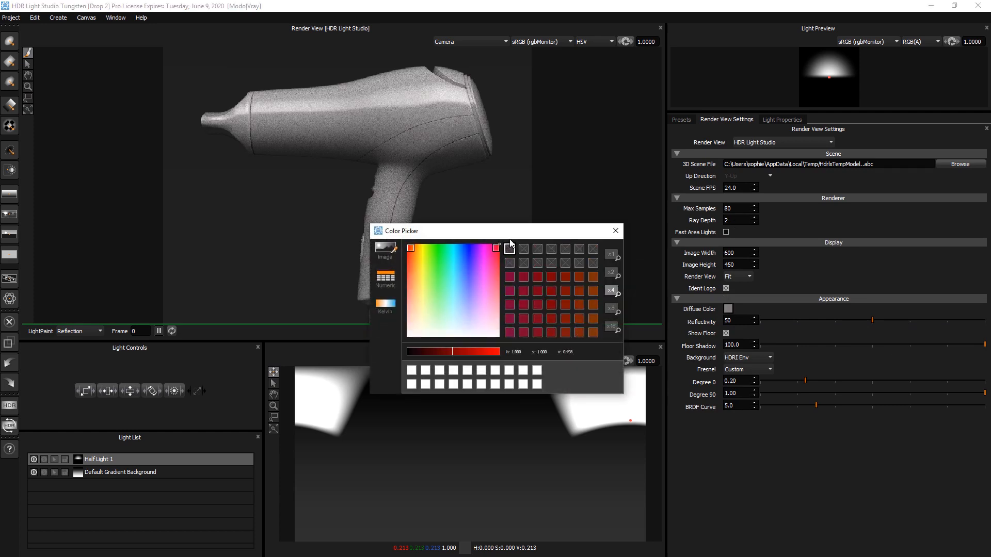
pyautogui.click(551, 290)
pyautogui.click(425, 352)
pyautogui.moveTo(425, 352); pyautogui.dragTo(424, 351)
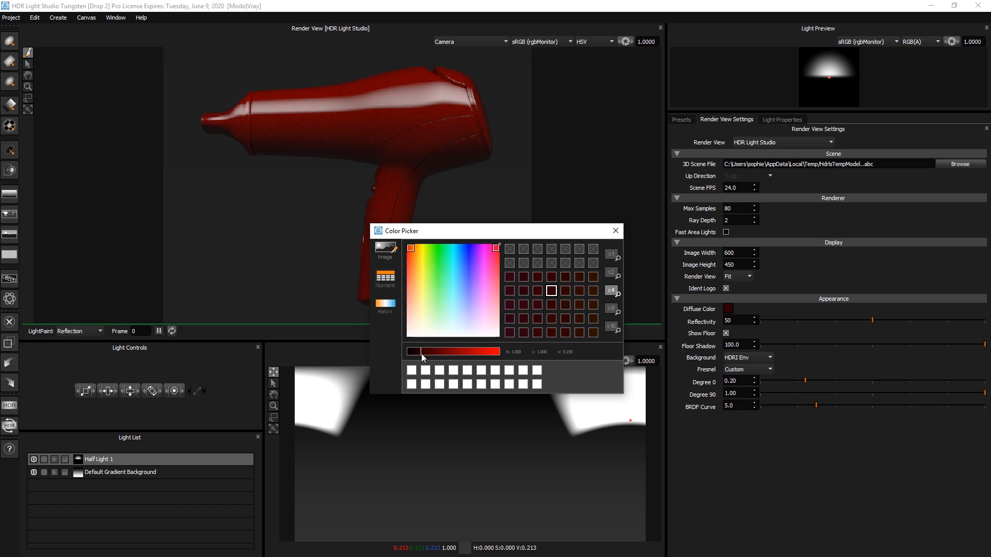
pyautogui.click(615, 233)
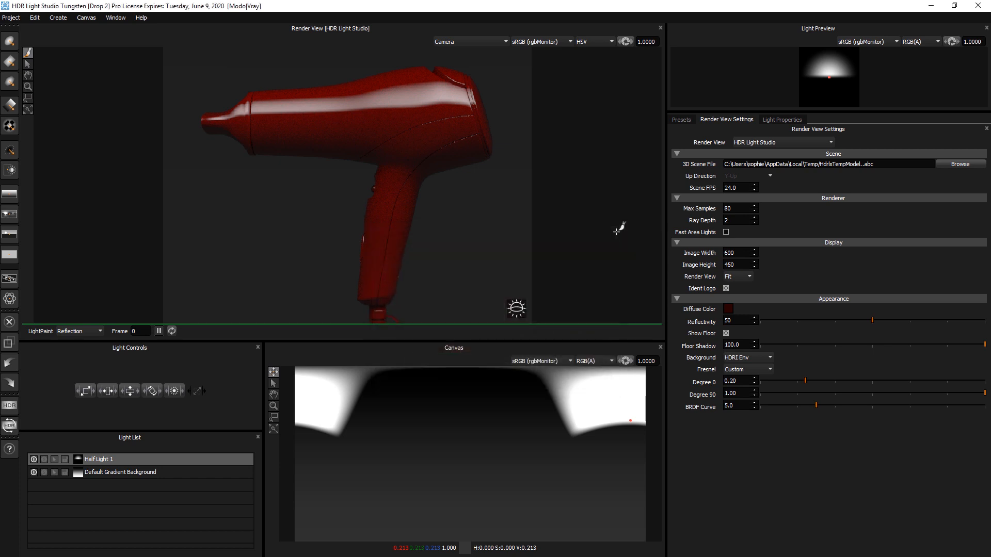
# Step: Stretch the half light's height to 127 in the light properties
pyautogui.click(790, 123)
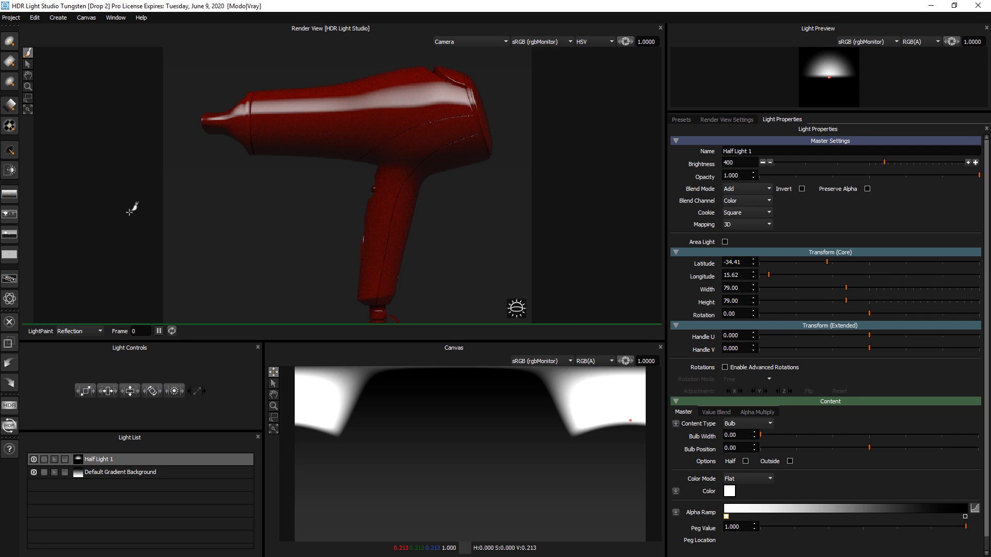
pyautogui.moveTo(130, 392); pyautogui.dragTo(165, 397)
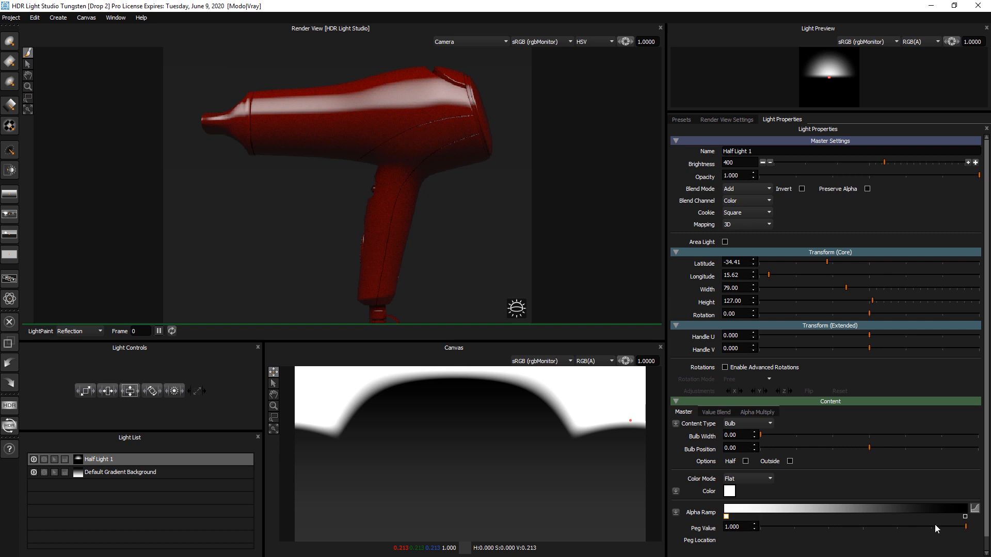
# Step: Reshape the half light's alpha ramp in the custom gradient editor using the Easier curve mode
pyautogui.click(974, 508)
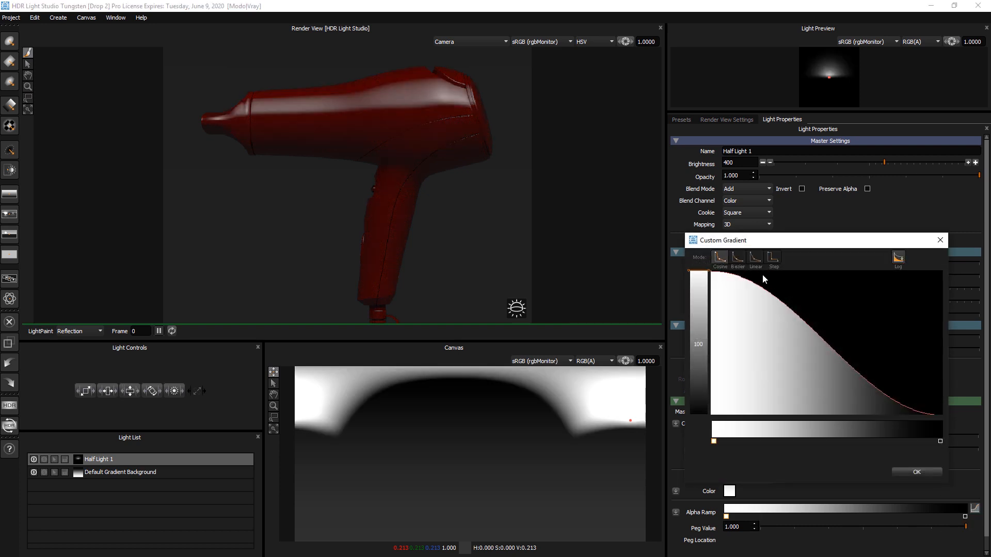
pyautogui.click(743, 259)
pyautogui.moveTo(818, 337); pyautogui.dragTo(821, 376)
pyautogui.click(735, 305)
pyautogui.moveTo(736, 305); pyautogui.dragTo(755, 295)
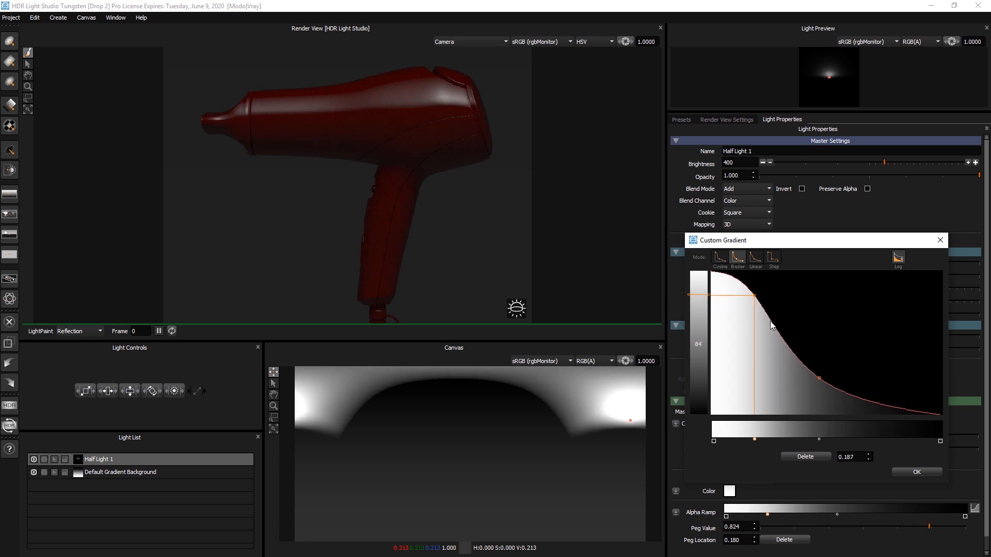
pyautogui.click(818, 377)
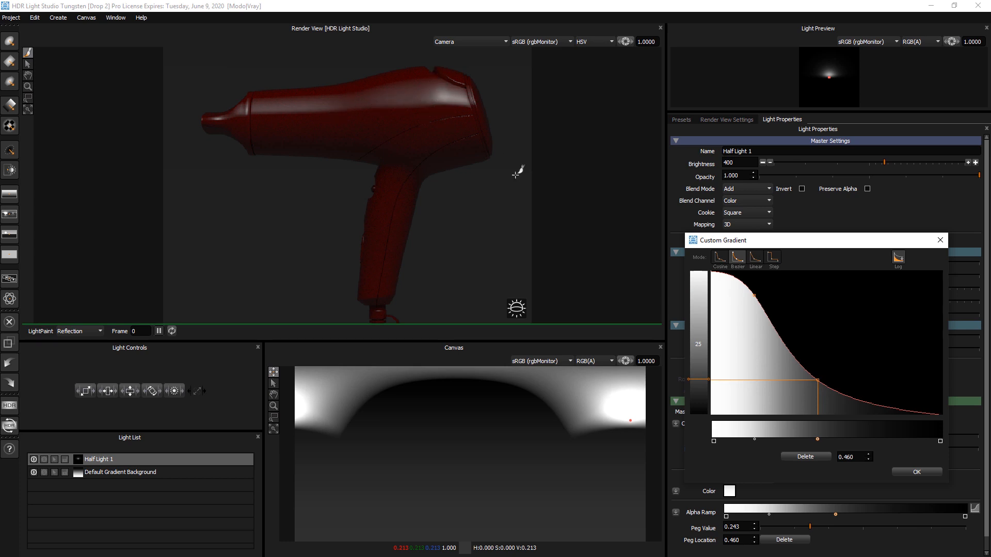
pyautogui.click(906, 471)
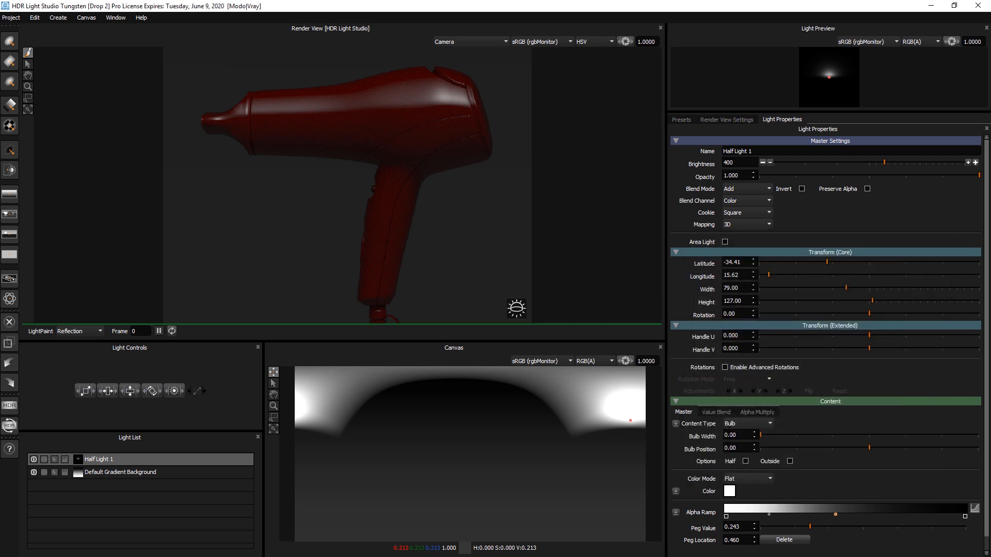
# Step: Set the bulb width to about 43.6 and tighten the Alpha Multiply gradient pegs toward the middle
pyautogui.moveTo(761, 436); pyautogui.dragTo(856, 438)
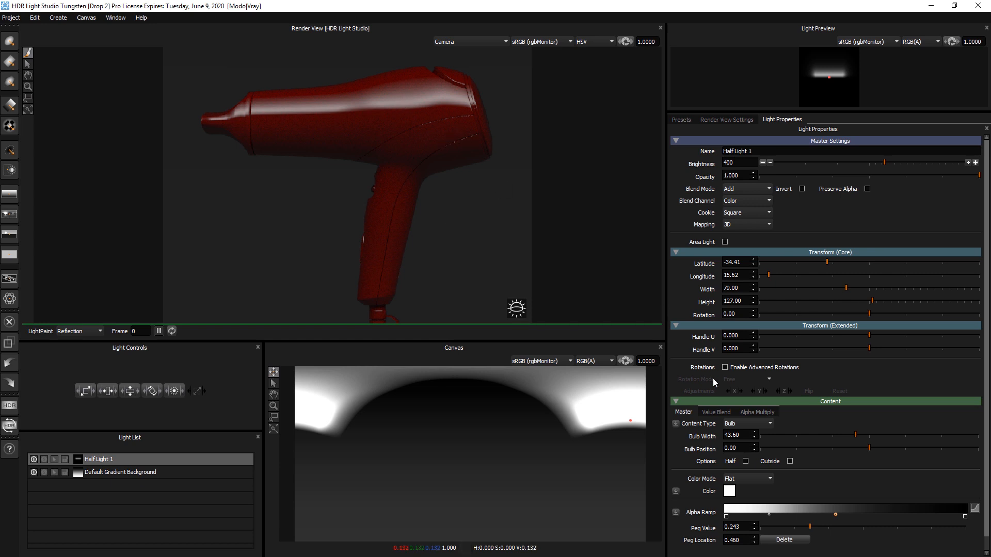
pyautogui.click(757, 413)
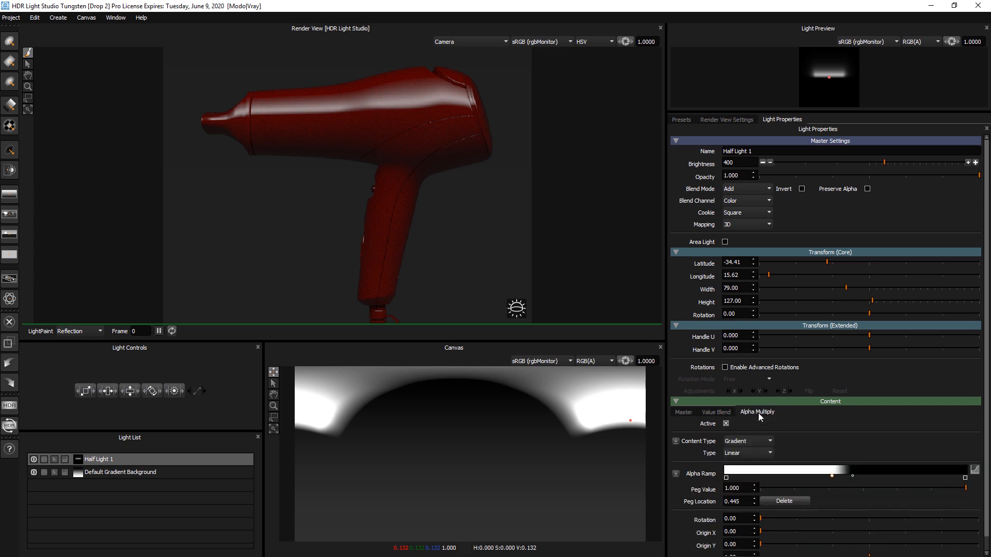
pyautogui.moveTo(832, 475); pyautogui.dragTo(906, 475)
pyautogui.moveTo(833, 475)
pyautogui.mouseDown()
pyautogui.moveTo(813, 475)
pyautogui.moveTo(845, 478)
pyautogui.mouseUp()
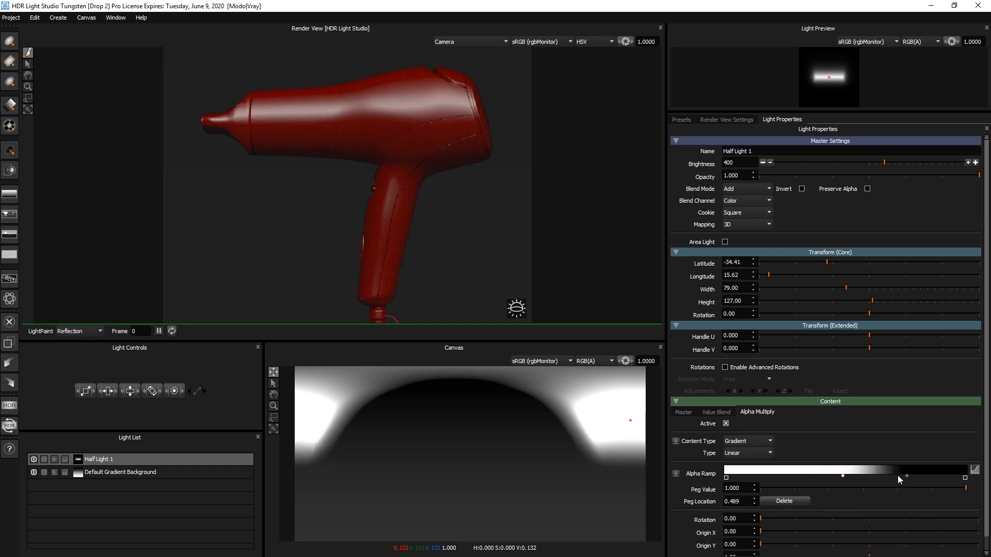
pyautogui.moveTo(906, 476); pyautogui.dragTo(847, 475)
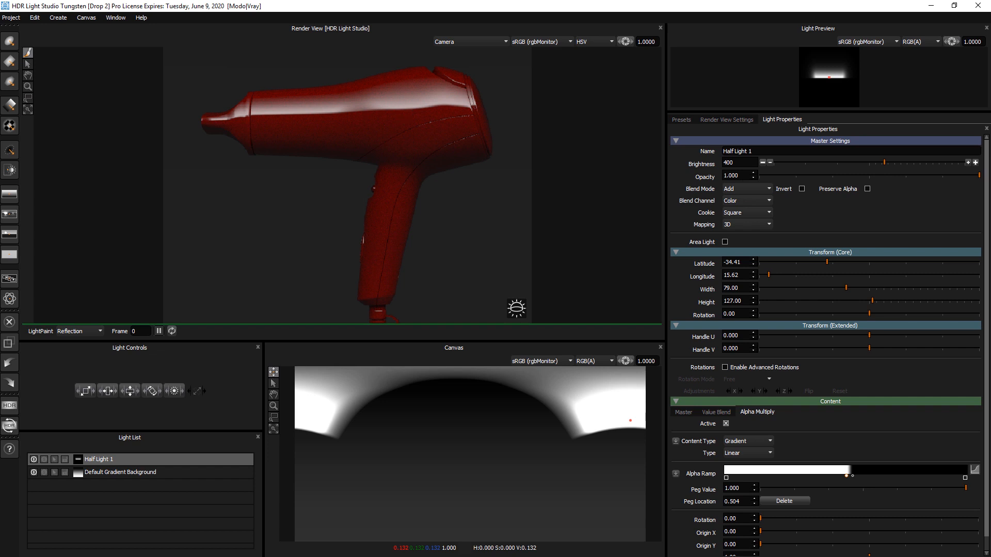
# Step: Switch to Modo, start a V-Ray RT CPU render to check the lighting, and close the frame buffer
pyautogui.hotkey('alt', 'Tab')
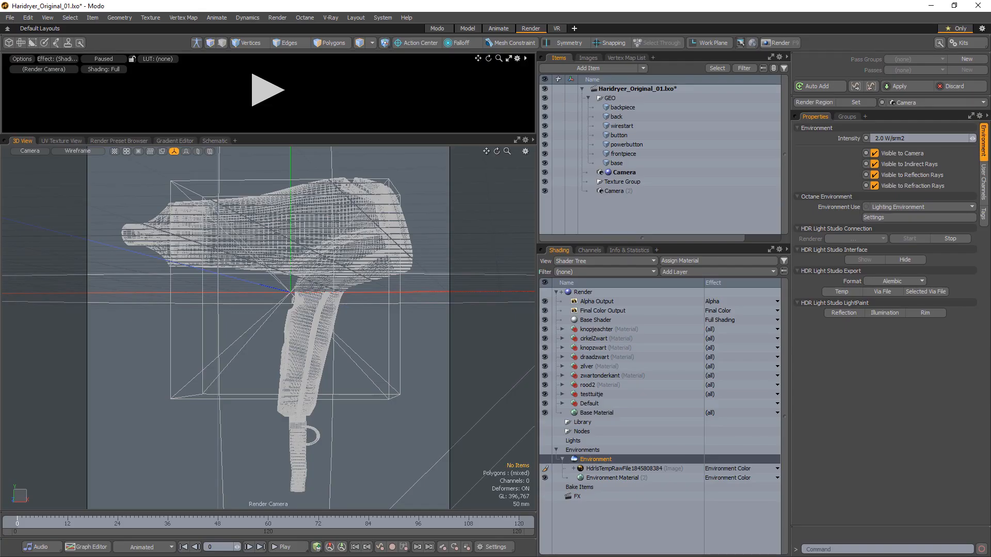
pyautogui.click(334, 17)
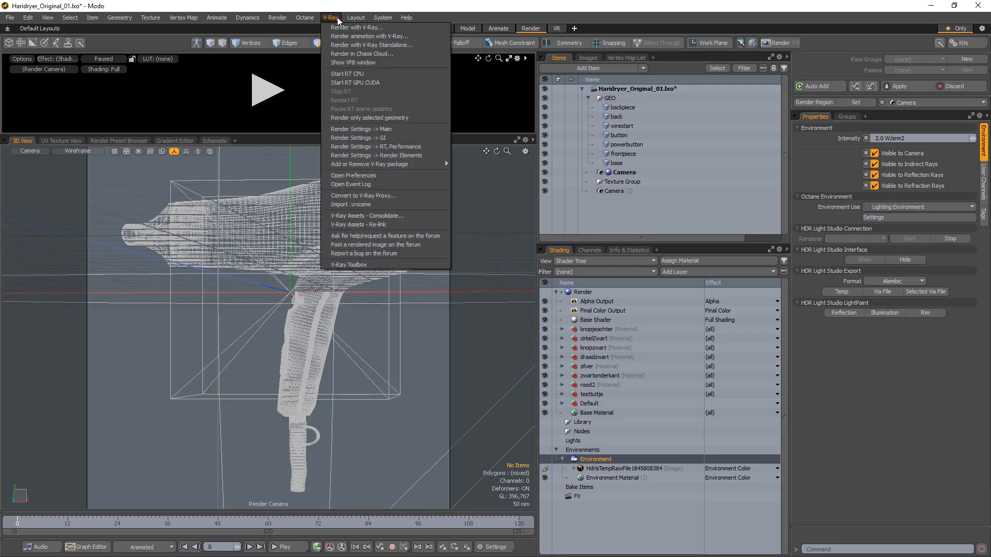
pyautogui.click(347, 74)
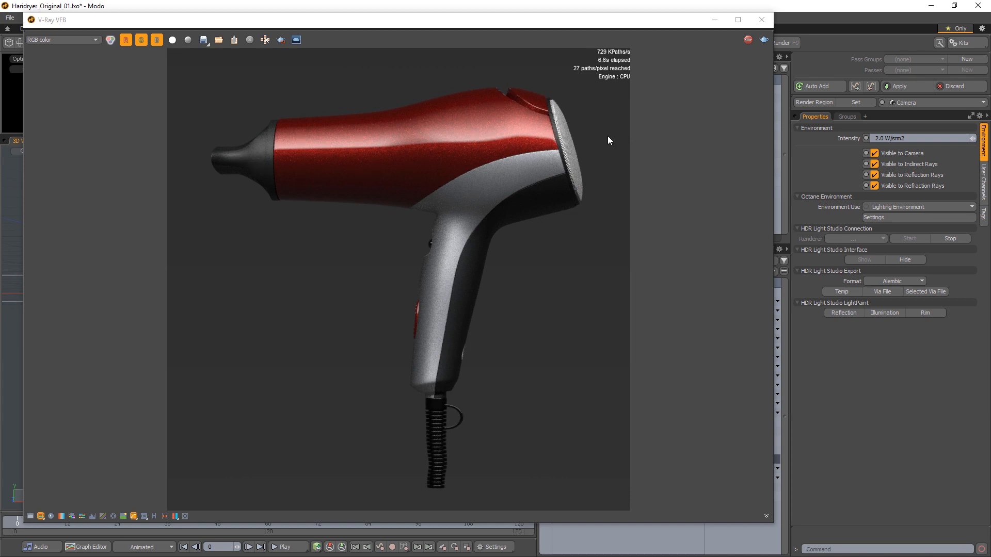
pyautogui.click(762, 20)
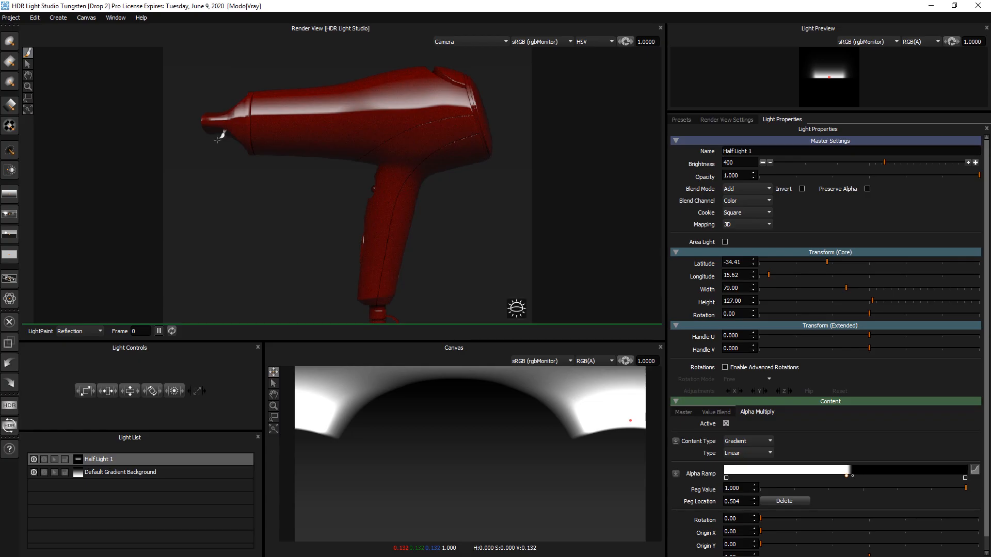
# Step: Rename the half light to top grad
pyautogui.doubleClick(105, 462)
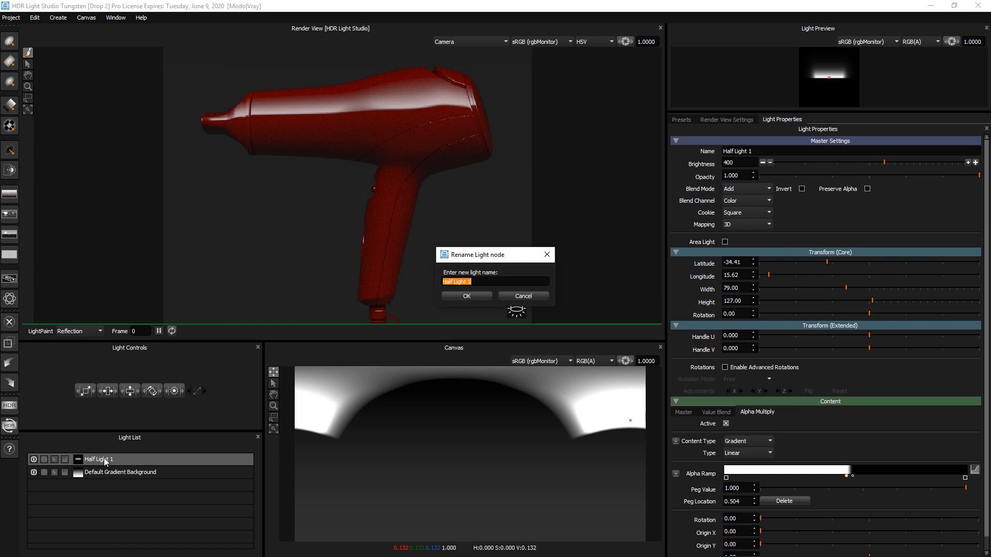
pyautogui.write('top grad')
pyautogui.press('Return')
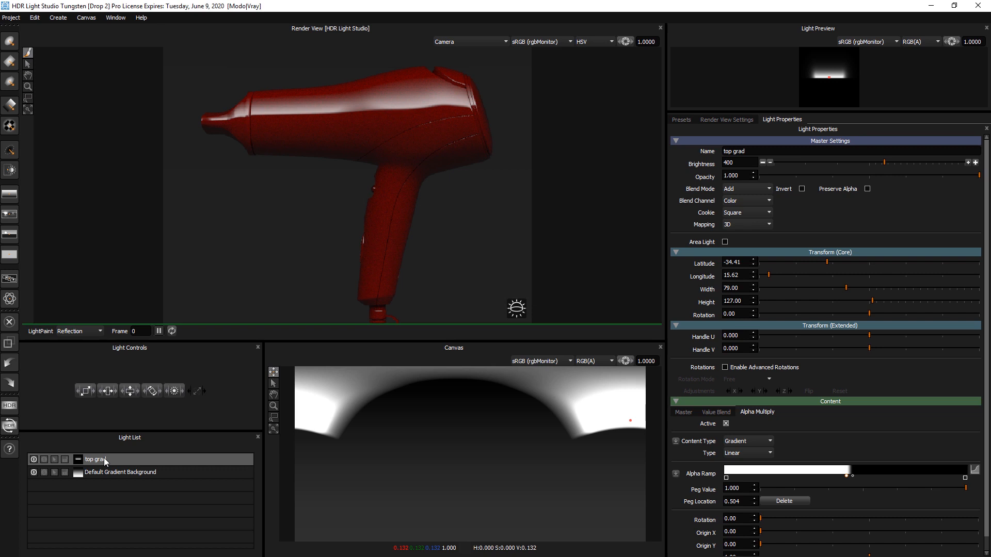
# Step: Duplicate the top grad light, keeping its name
pyautogui.click(34, 18)
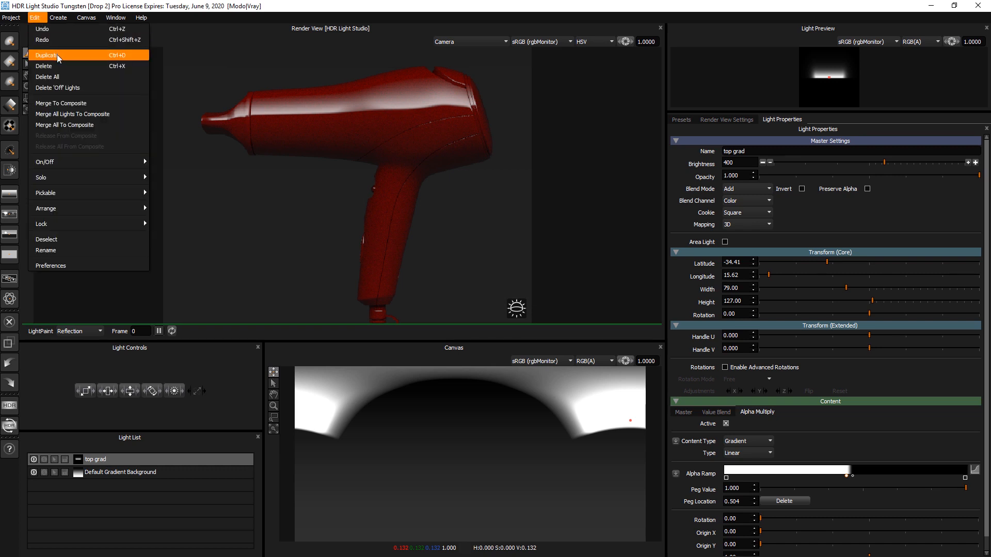
pyautogui.click(57, 54)
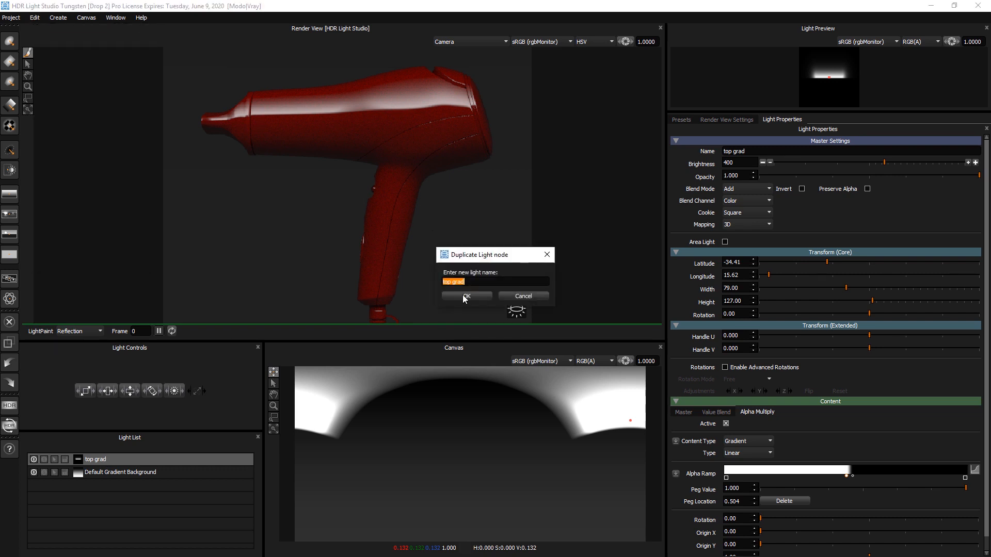
pyautogui.click(462, 295)
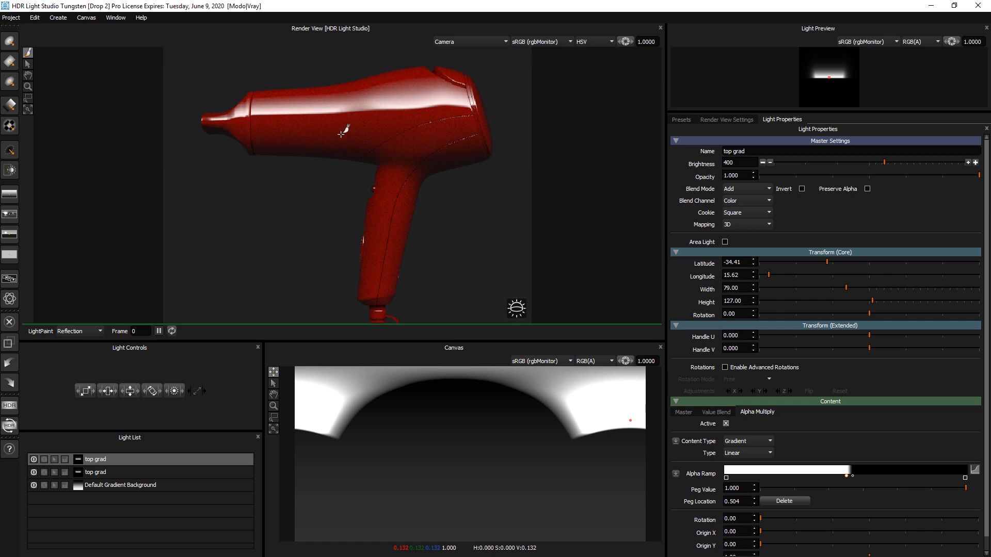
# Step: Paint the duplicate's reflection onto the body's lower side and set its rotation to 180
pyautogui.click(341, 134)
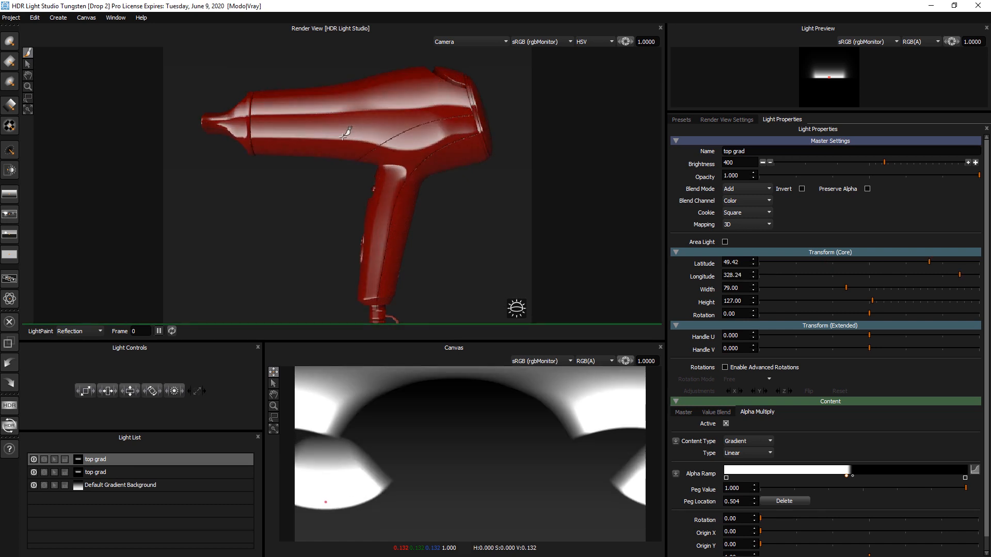
pyautogui.click(344, 136)
pyautogui.click(344, 135)
pyautogui.write('180')
pyautogui.press('Return')
pyautogui.moveTo(325, 141); pyautogui.dragTo(303, 133)
pyautogui.click(238, 131)
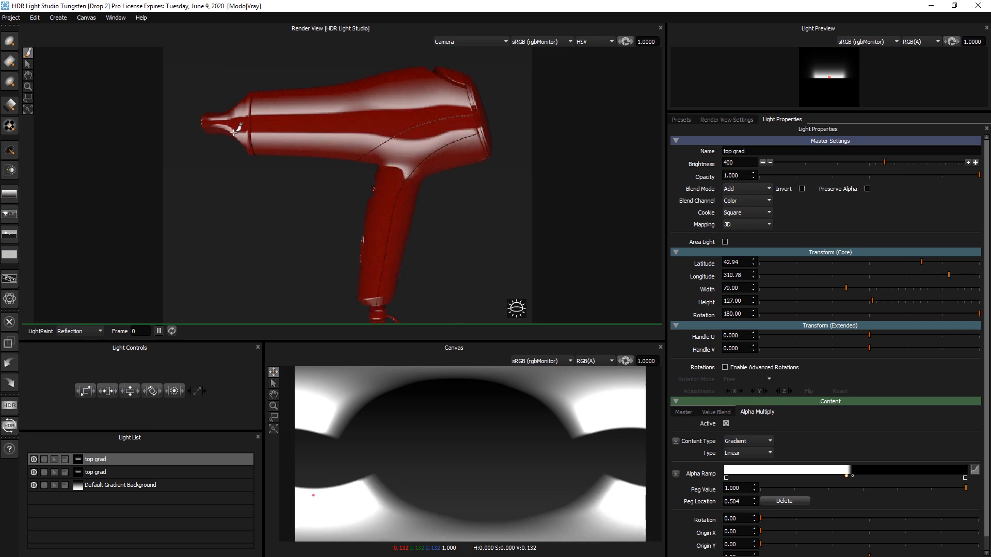
pyautogui.click(239, 130)
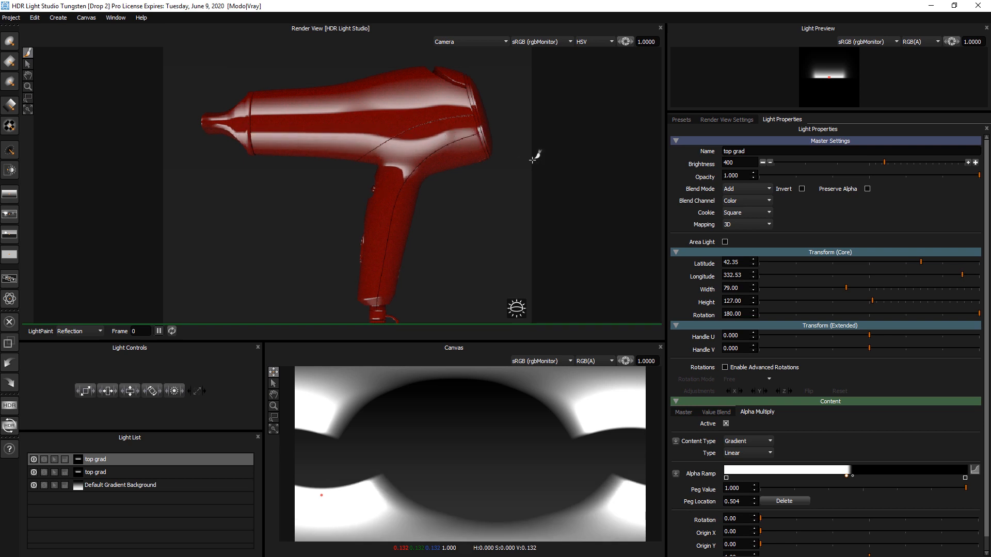
# Step: Lower the duplicate's brightness to 100 and rename it bottom grad
pyautogui.click(763, 163)
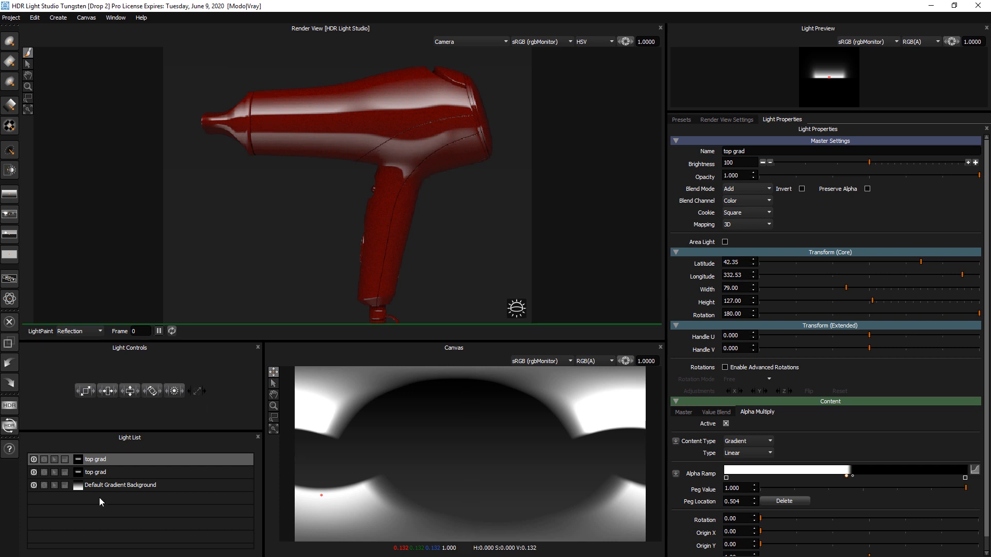
pyautogui.doubleClick(99, 460)
pyautogui.write('bottom')
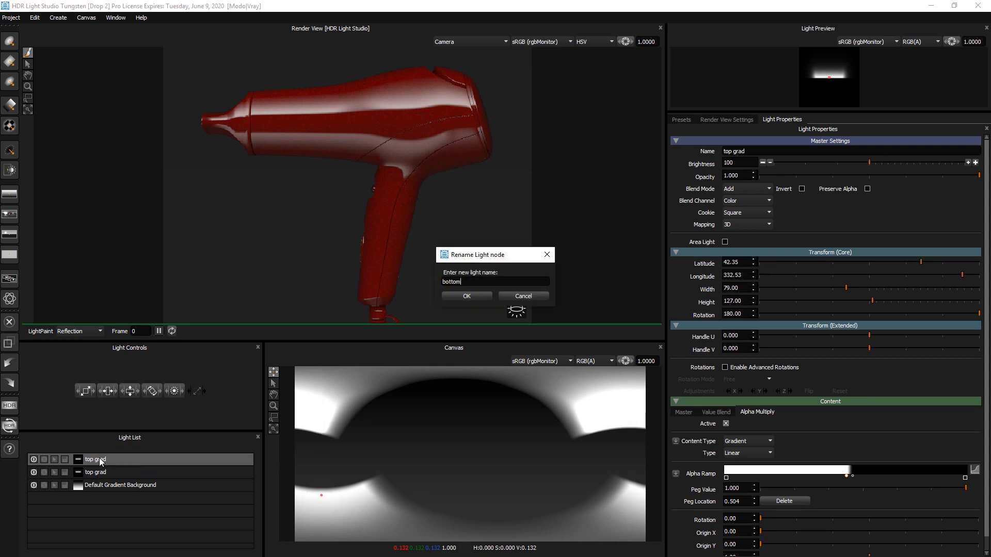
pyautogui.write(' grad')
pyautogui.press('Return')
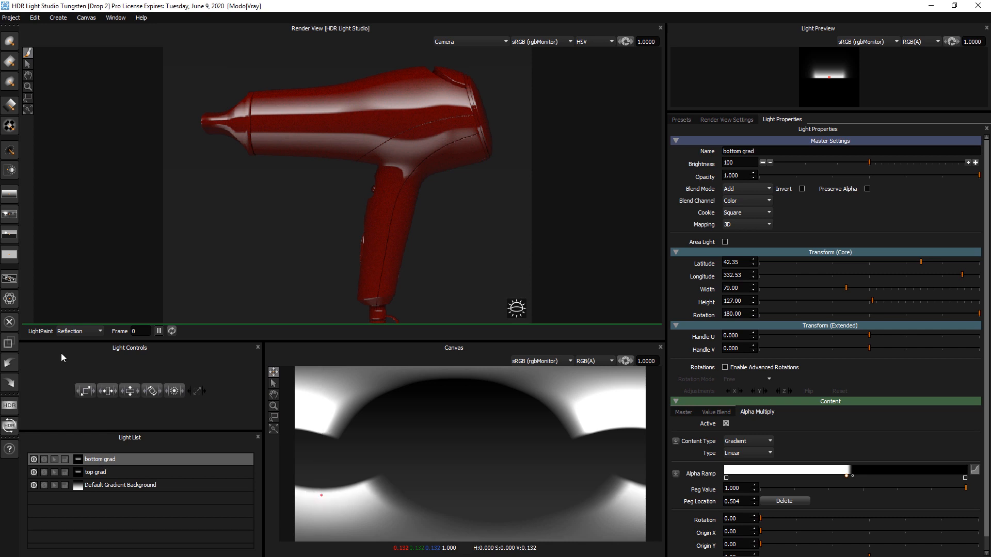
# Step: Add a round light, paint its reflection onto the handle, and raise its brightness to 400
pyautogui.click(10, 44)
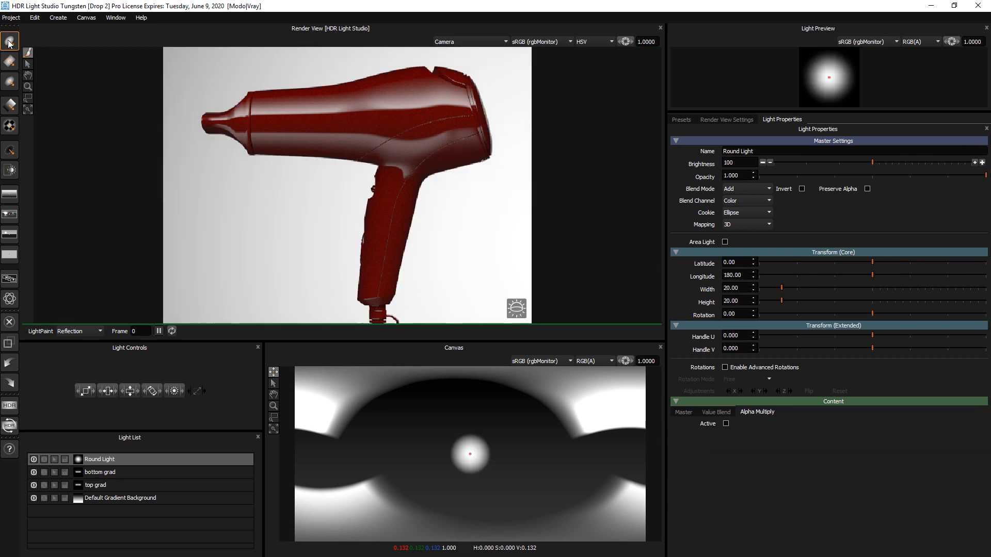
pyautogui.click(403, 229)
pyautogui.moveTo(402, 229); pyautogui.dragTo(400, 228)
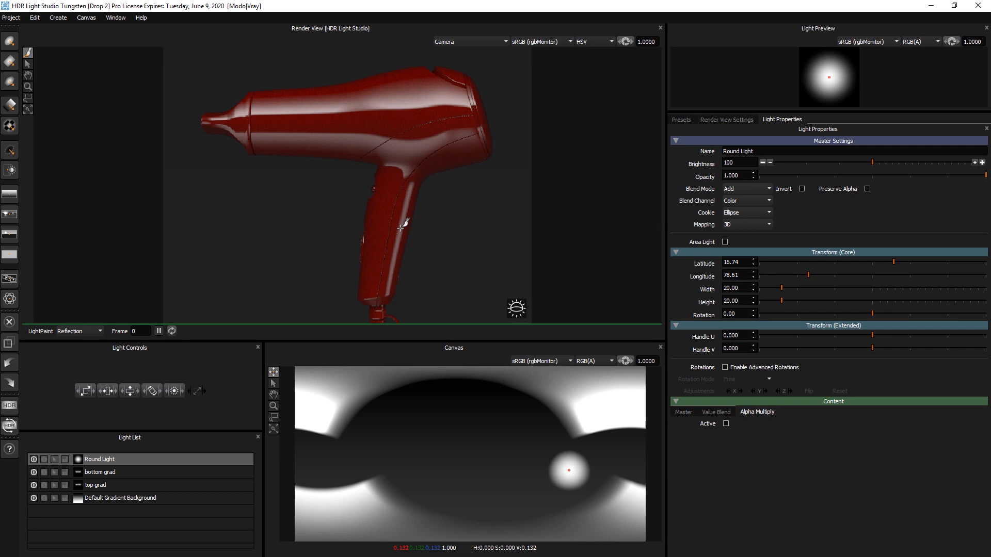
pyautogui.click(982, 162)
pyautogui.click(982, 162)
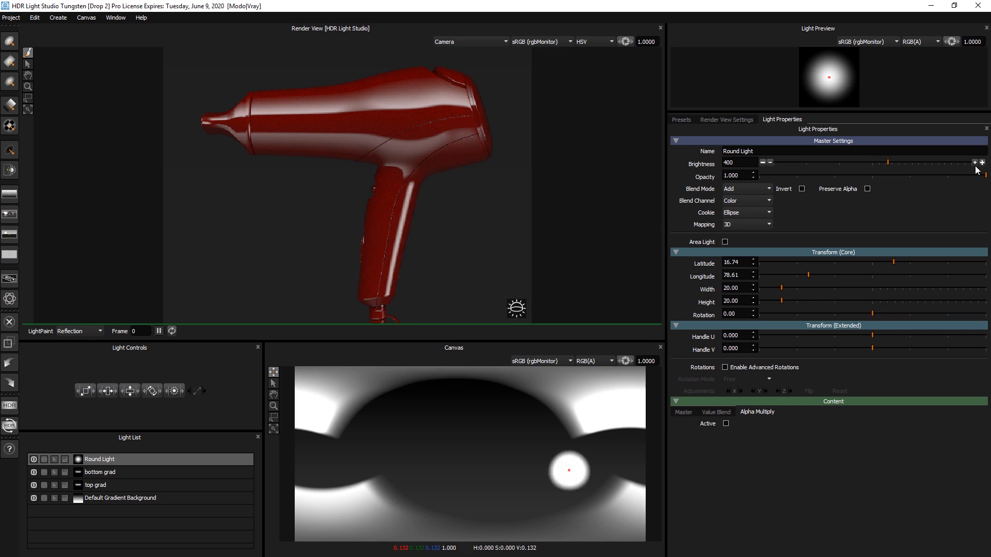
# Step: Duplicate the round light and paint the copy's reflection onto the handle's front edge
pyautogui.hotkey('ctrl', 'd')
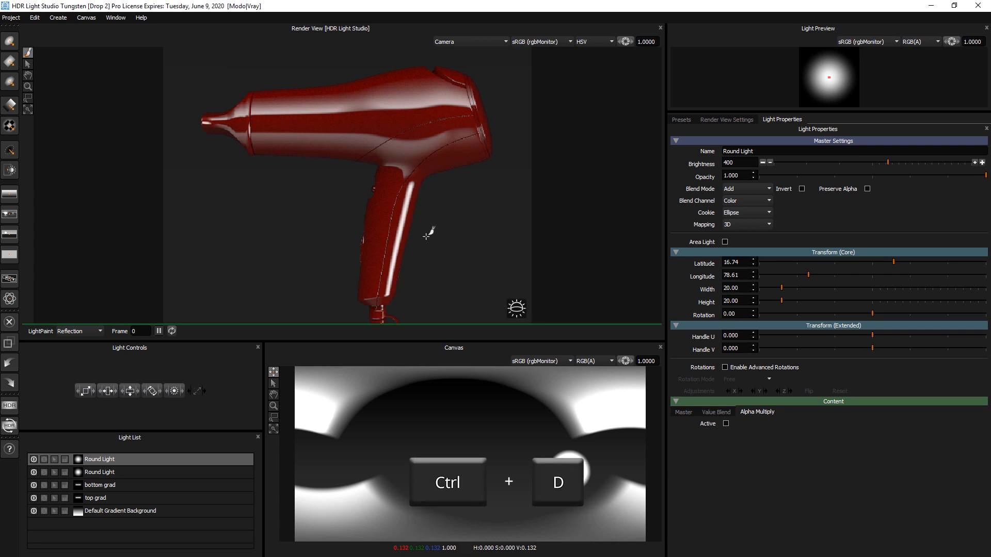
pyautogui.click(375, 217)
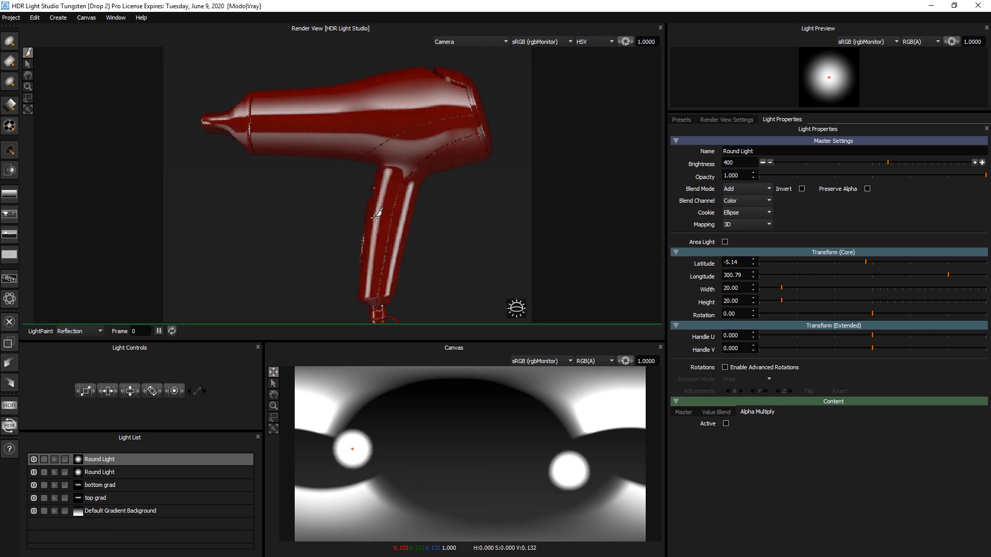
pyautogui.click(375, 217)
pyautogui.click(374, 217)
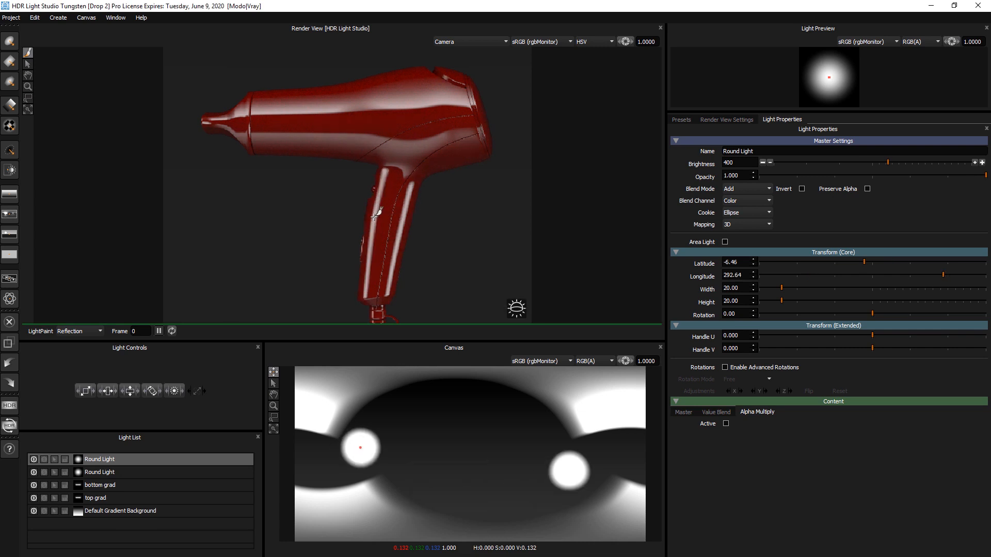
pyautogui.click(376, 217)
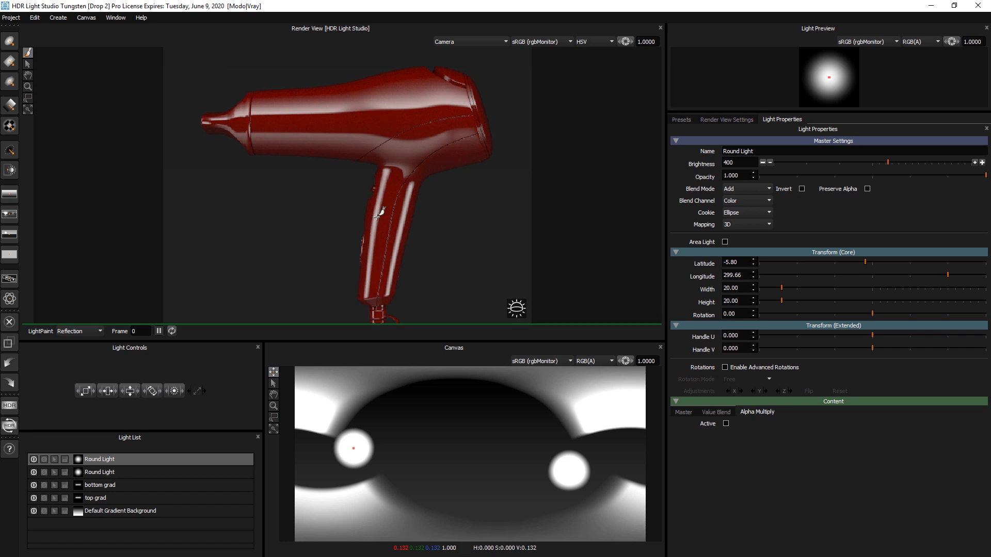
# Step: Place a third round light's reflection on the body's upper rear and shrink it to 6.5 width and height
pyautogui.click(481, 153)
pyautogui.moveTo(463, 158); pyautogui.dragTo(466, 156)
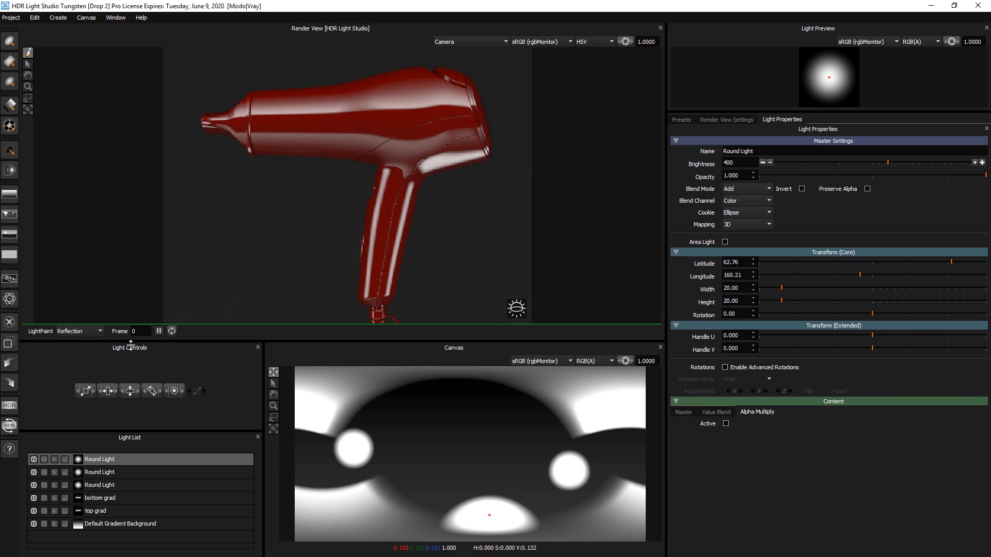
pyautogui.moveTo(84, 397); pyautogui.dragTo(72, 389)
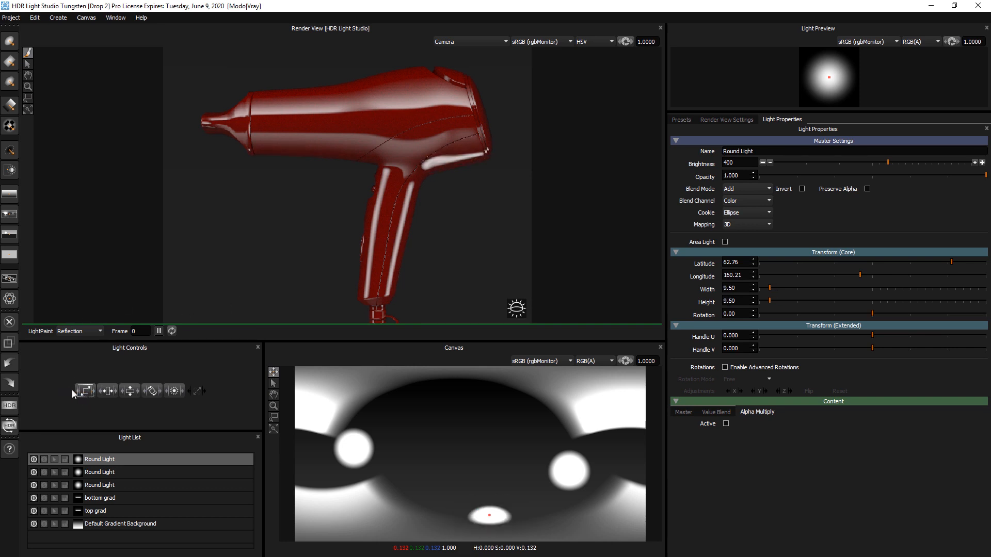
pyautogui.moveTo(479, 148); pyautogui.dragTo(479, 154)
pyautogui.moveTo(84, 398); pyautogui.dragTo(80, 393)
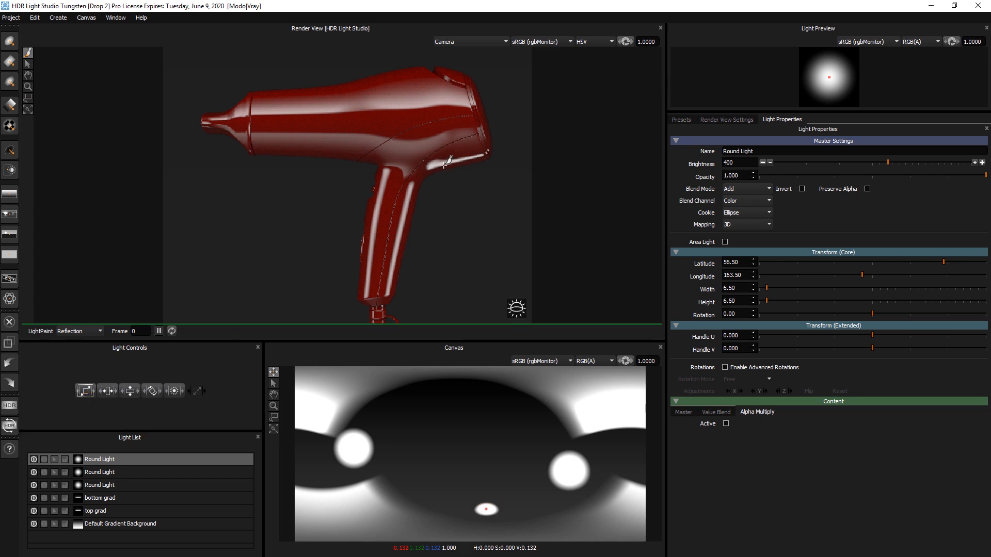
# Step: Rename the first round light in the list to bottom back
pyautogui.click(93, 461)
pyautogui.doubleClick(99, 459)
pyautogui.write('bottom back')
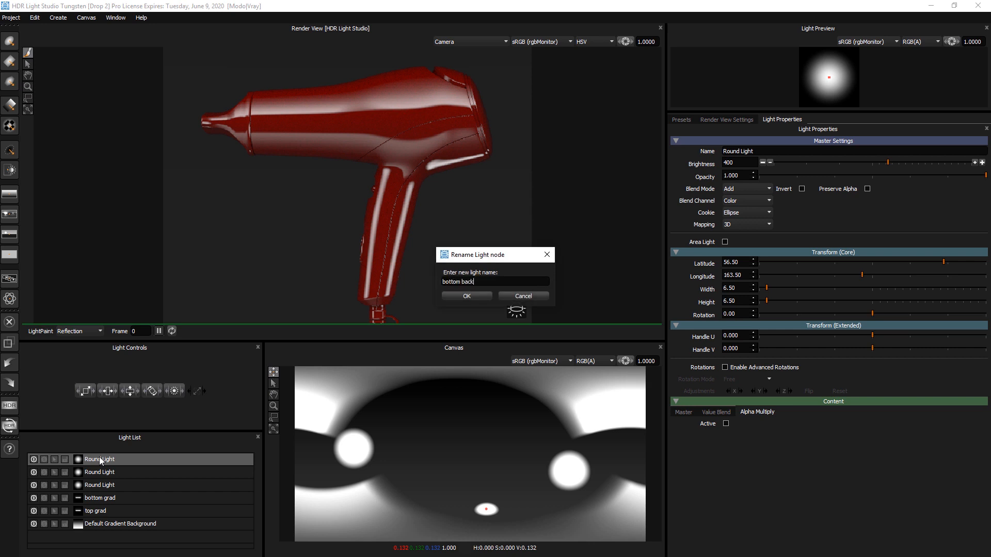
pyautogui.press('Return')
# Step: Rename the second round light to front handle
pyautogui.doubleClick(99, 472)
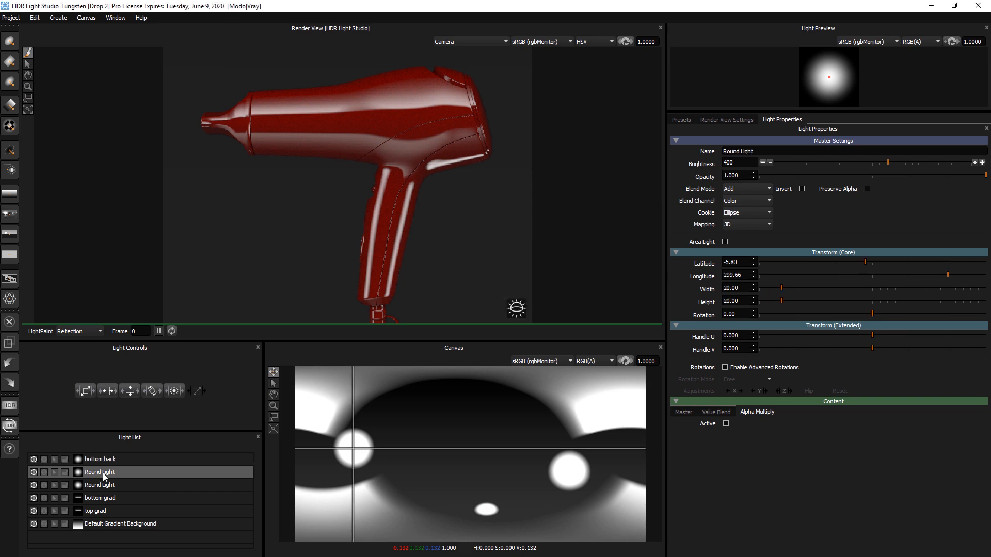
pyautogui.write('front han')
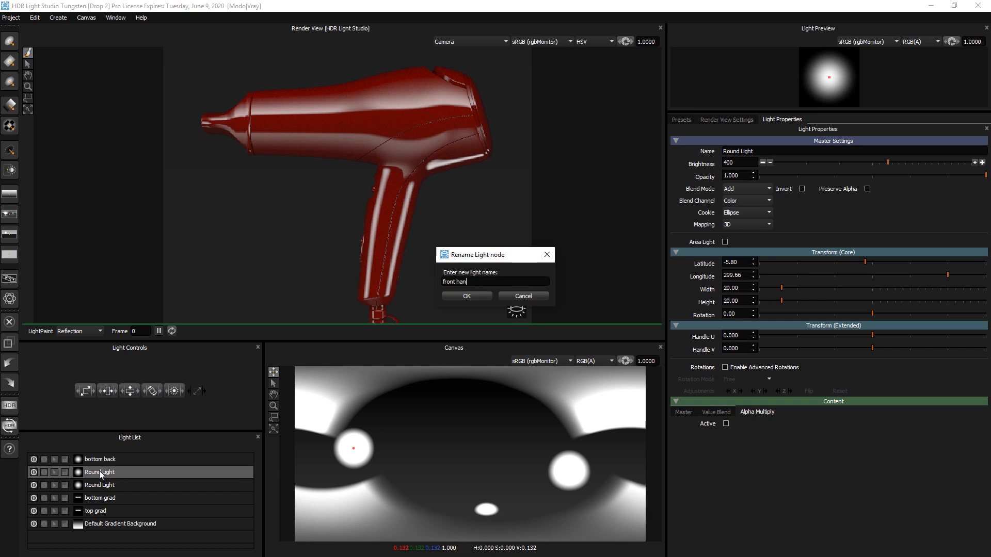
pyautogui.write('dle')
pyautogui.press('Return')
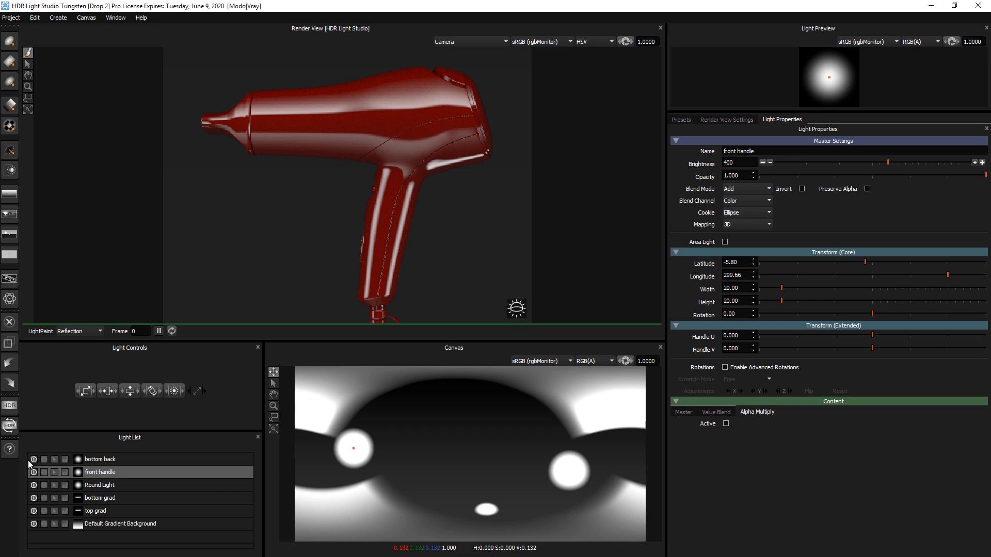
# Step: Rename the remaining round light to back handle
pyautogui.doubleClick(113, 485)
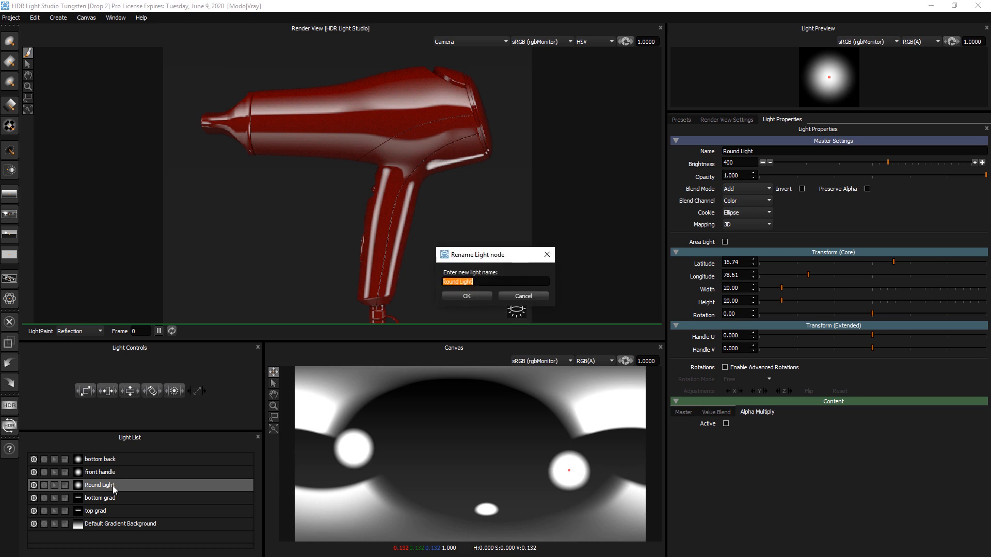
pyautogui.write('back handle')
pyautogui.press('Return')
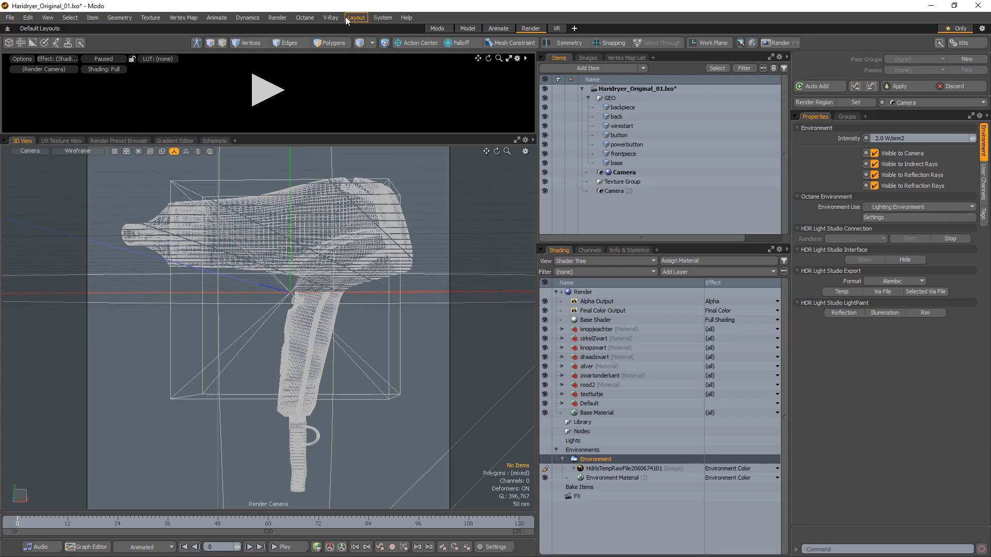
# Step: Switch to Modo and start a V-Ray RT CPU interactive render, then return to HDR Light Studio
pyautogui.click(331, 17)
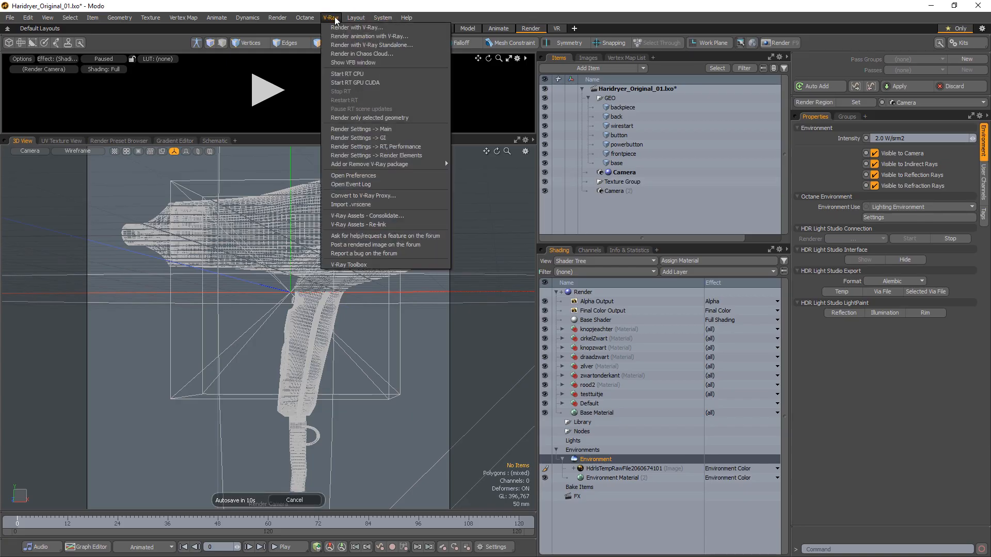
pyautogui.click(350, 75)
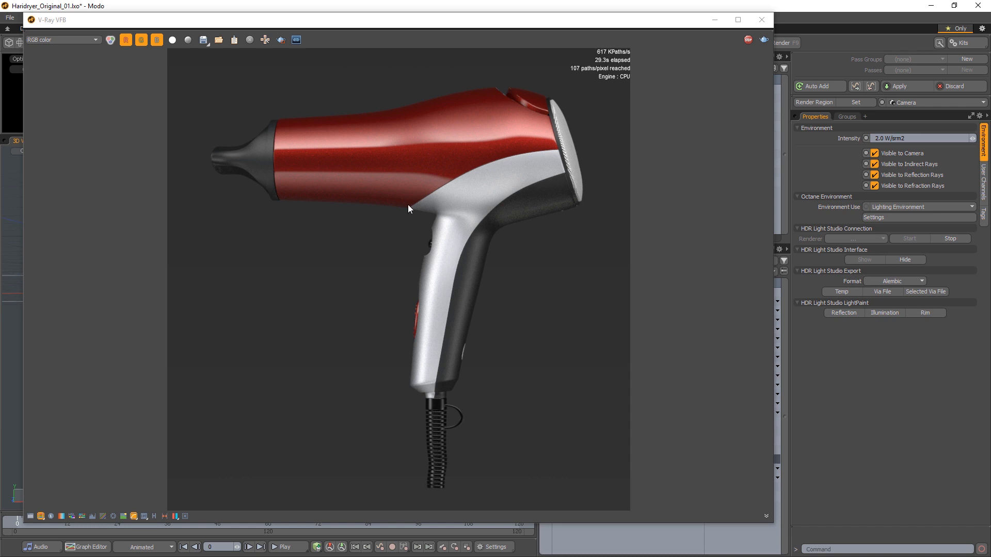
pyautogui.hotkey('alt', 'Tab')
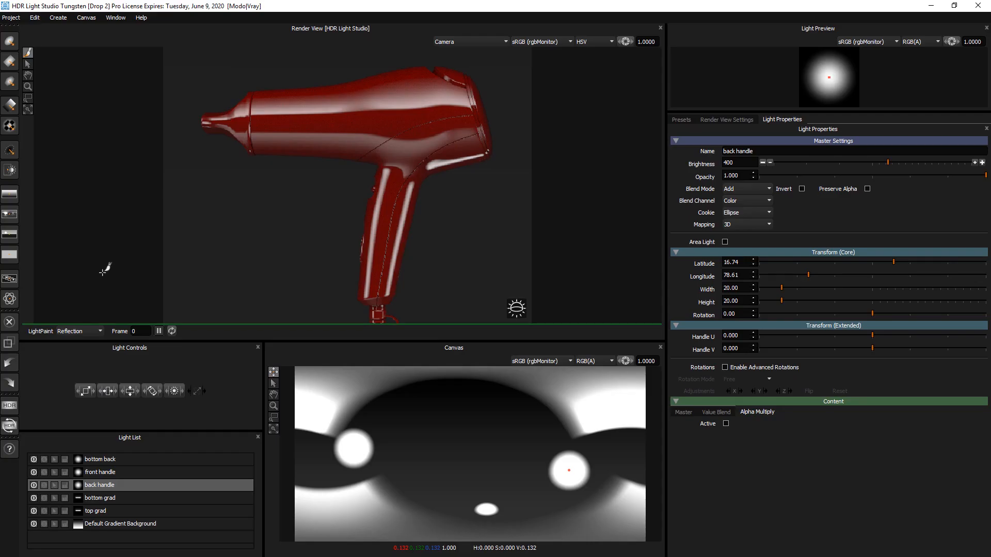
# Step: Select the bottom back light and raise its brightness to 800
pyautogui.click(108, 486)
pyautogui.click(101, 459)
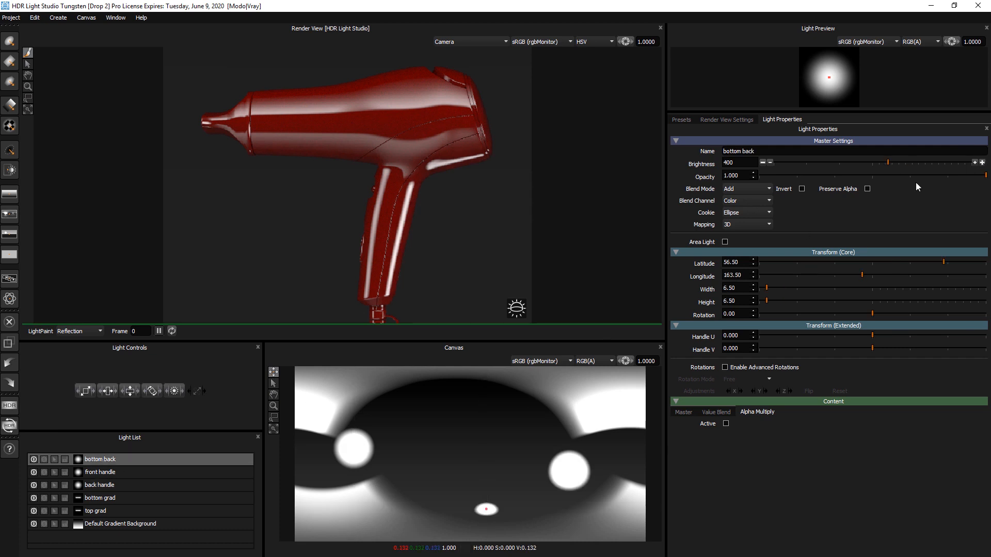
pyautogui.click(982, 163)
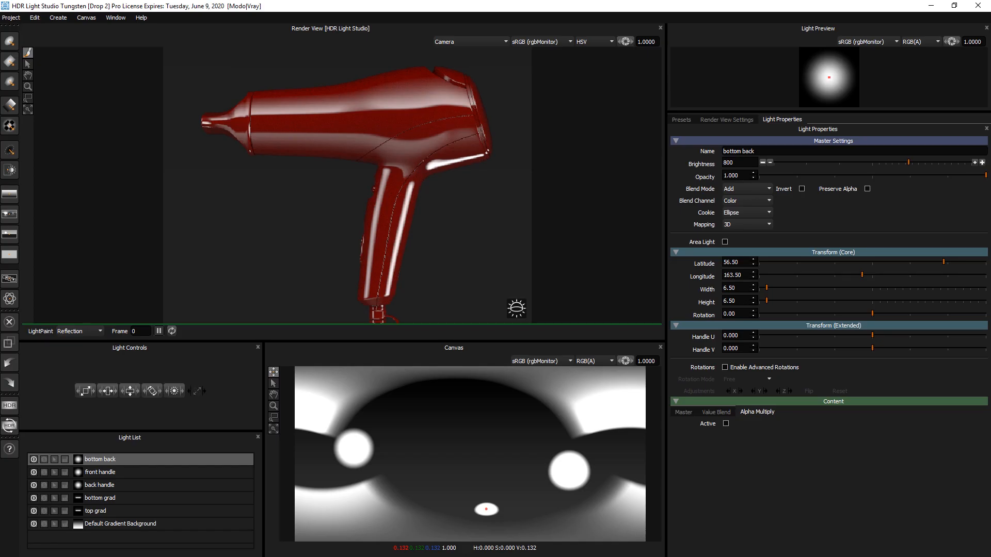
# Step: Set LightPaint mode to Rim and drop a Light Ring preset onto the body's lower edge above the handle
pyautogui.moveTo(297, 342); pyautogui.dragTo(297, 352)
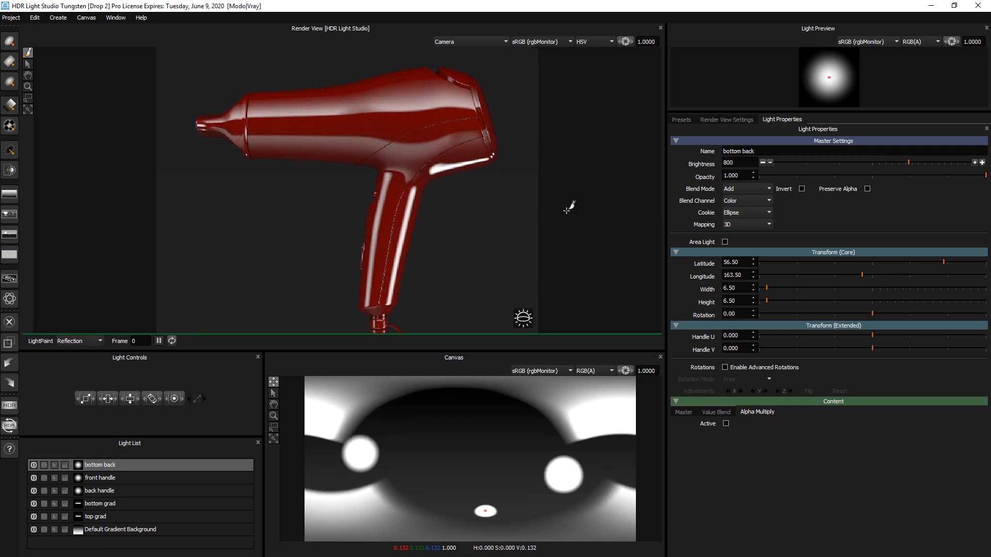
pyautogui.click(685, 119)
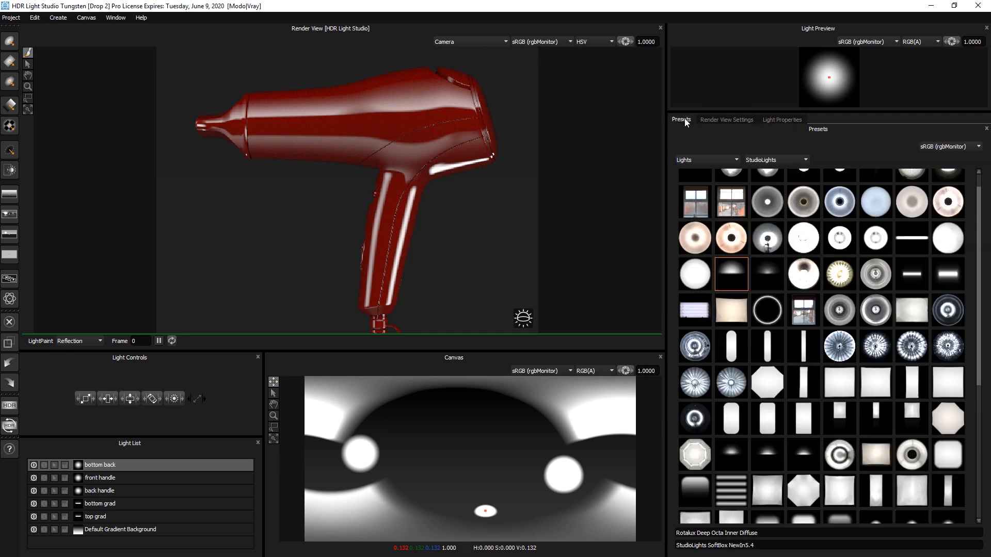
pyautogui.scroll(1, 858, 302)
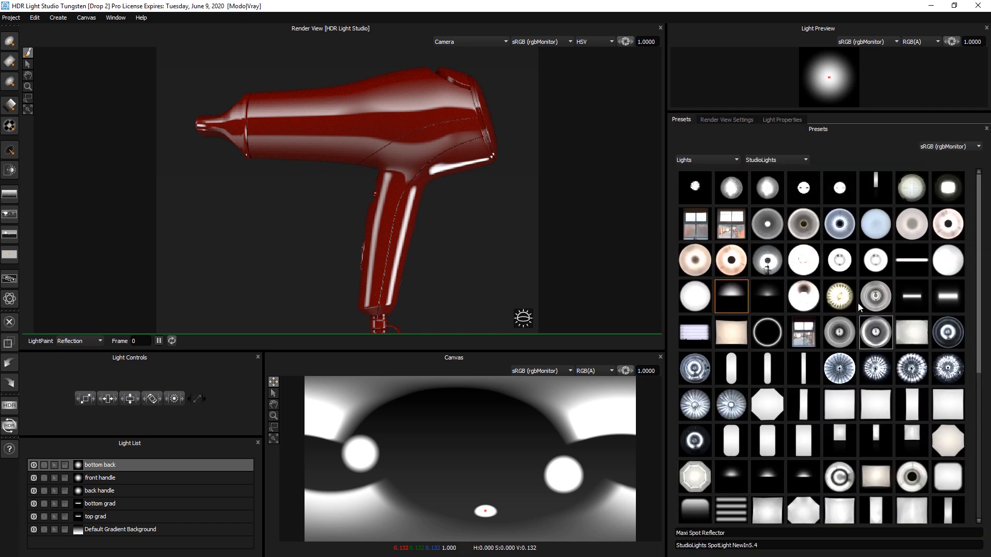
pyautogui.scroll(-5, 911, 290)
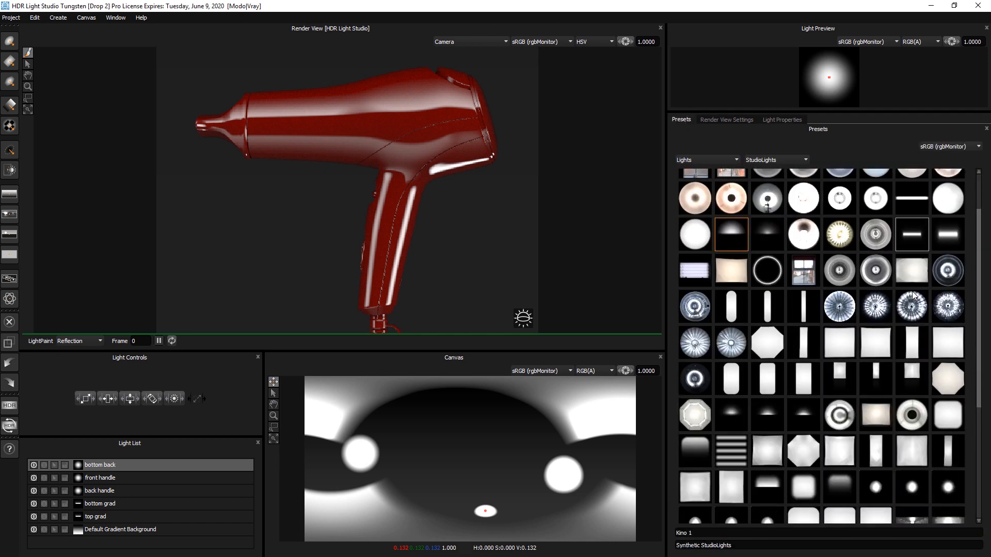
pyautogui.scroll(5, 912, 290)
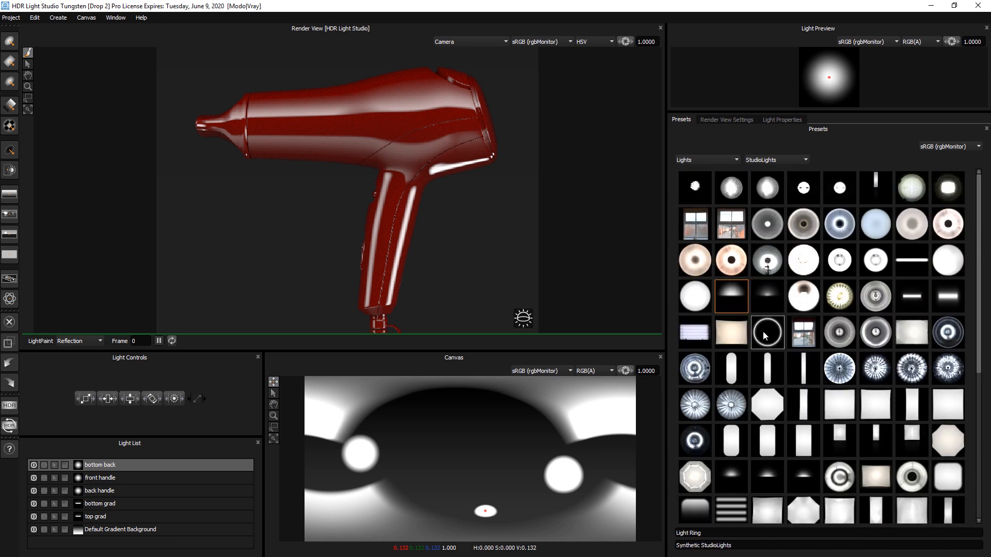
pyautogui.click(67, 341)
pyautogui.click(64, 366)
pyautogui.moveTo(773, 339); pyautogui.dragTo(368, 171)
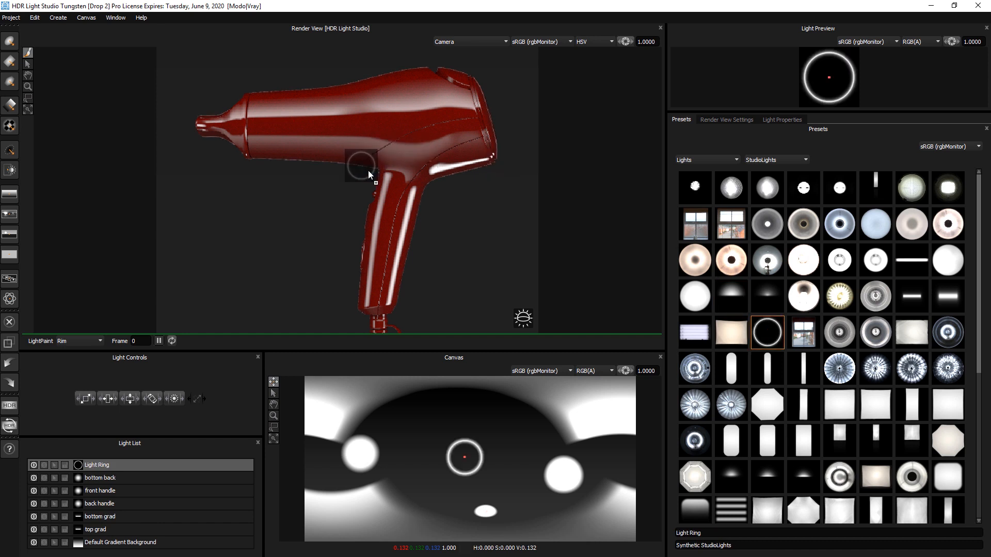
# Step: Solo the Light Ring, raise its brightness to 400, and scale it to 11.5 width and height
pyautogui.click(44, 466)
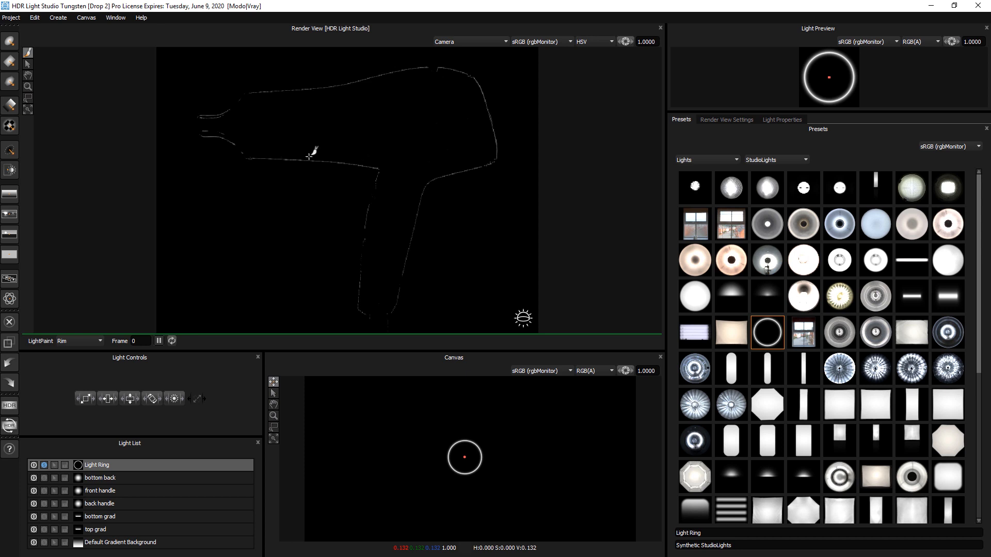
pyautogui.click(784, 122)
pyautogui.click(981, 163)
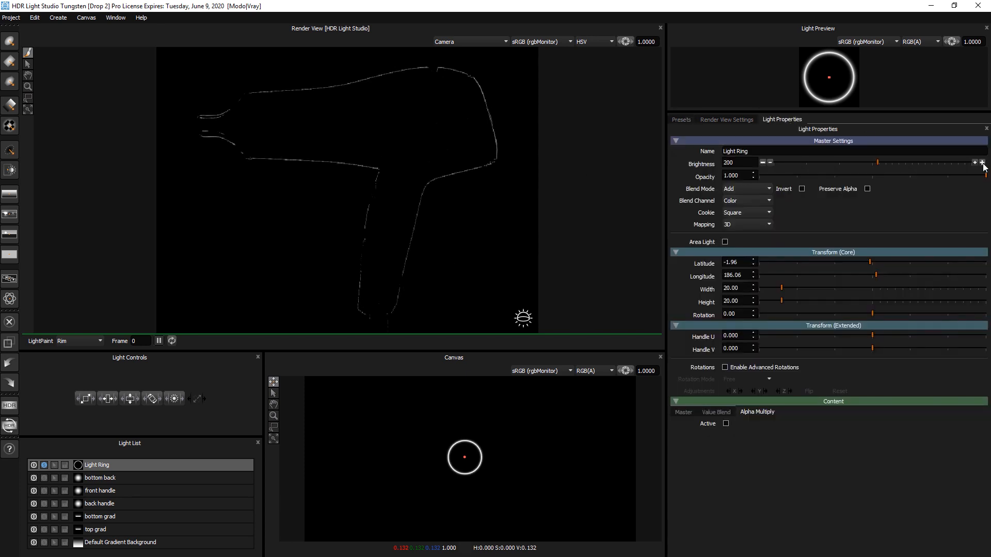
pyautogui.click(982, 163)
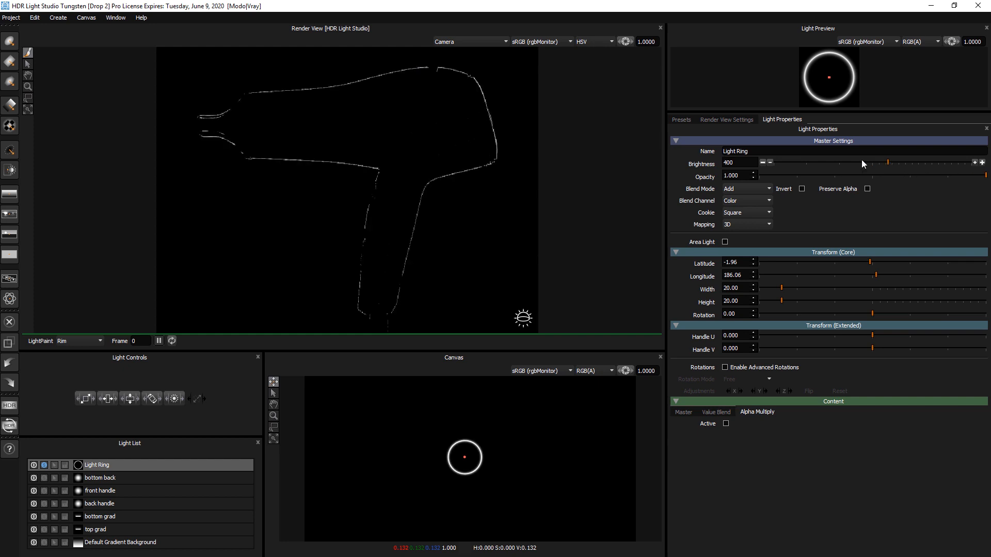
pyautogui.moveTo(84, 398)
pyautogui.mouseDown()
pyautogui.moveTo(66, 402)
pyautogui.moveTo(101, 398)
pyautogui.moveTo(89, 398)
pyautogui.mouseUp()
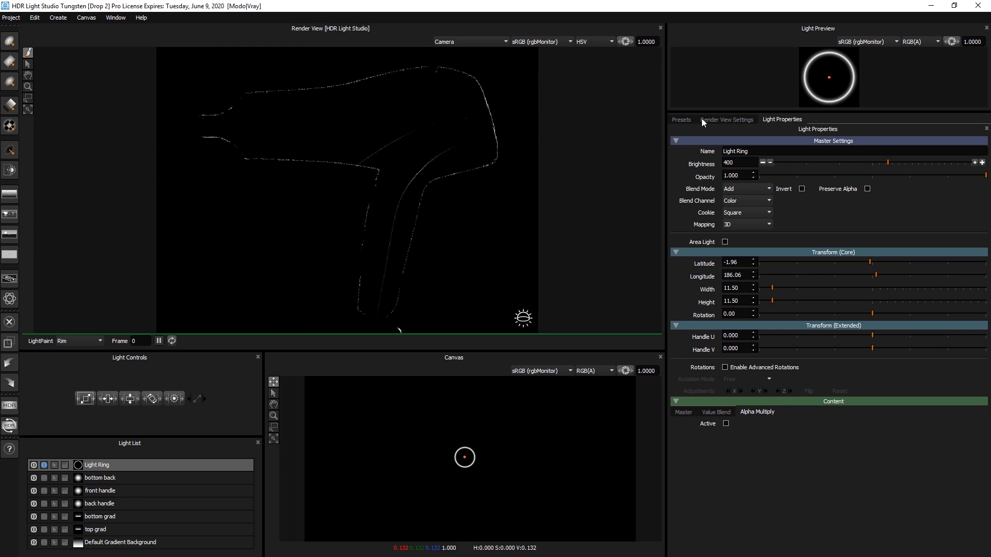
# Step: Move the Light Ring's alpha ramp peg to about 0.70 location to thicken the ring, then turn solo off
pyautogui.click(686, 412)
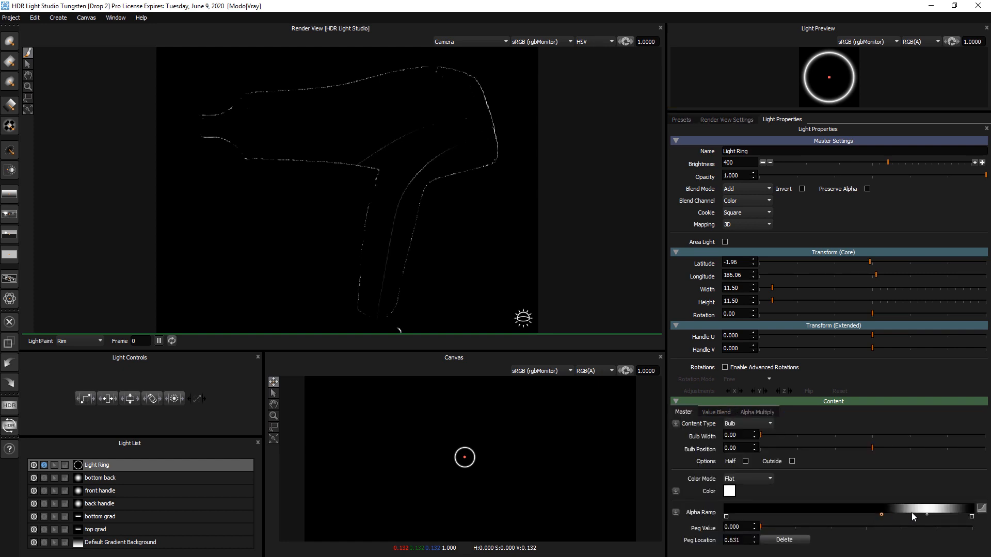
pyautogui.moveTo(927, 515); pyautogui.dragTo(899, 515)
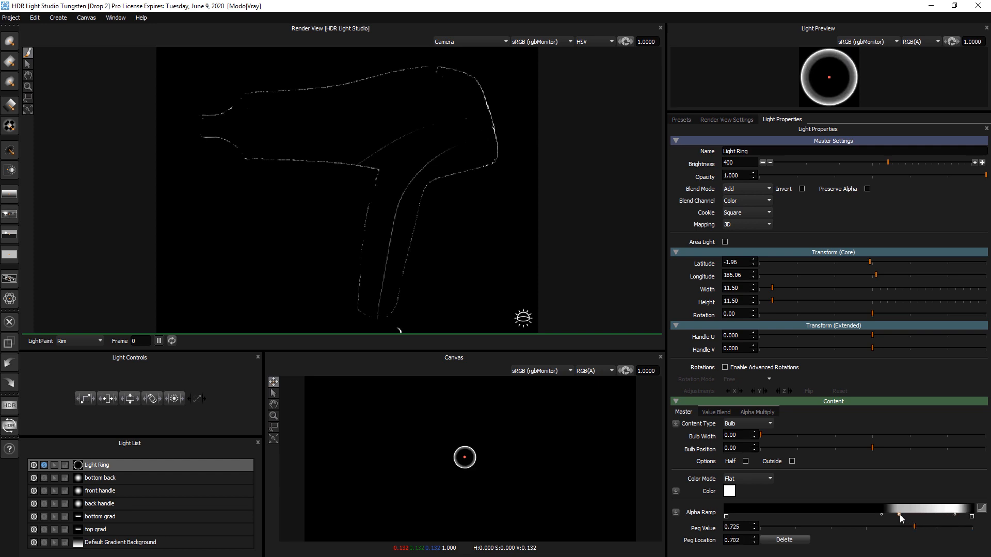
pyautogui.click(881, 514)
pyautogui.click(43, 465)
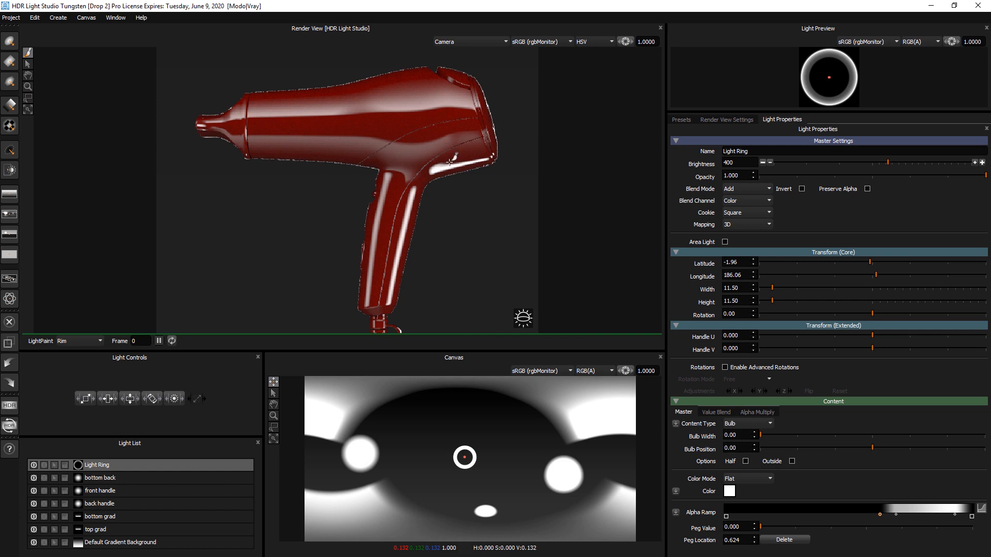
# Step: Add a Softer Square preset light as a bright background behind the hair dryer
pyautogui.click(681, 119)
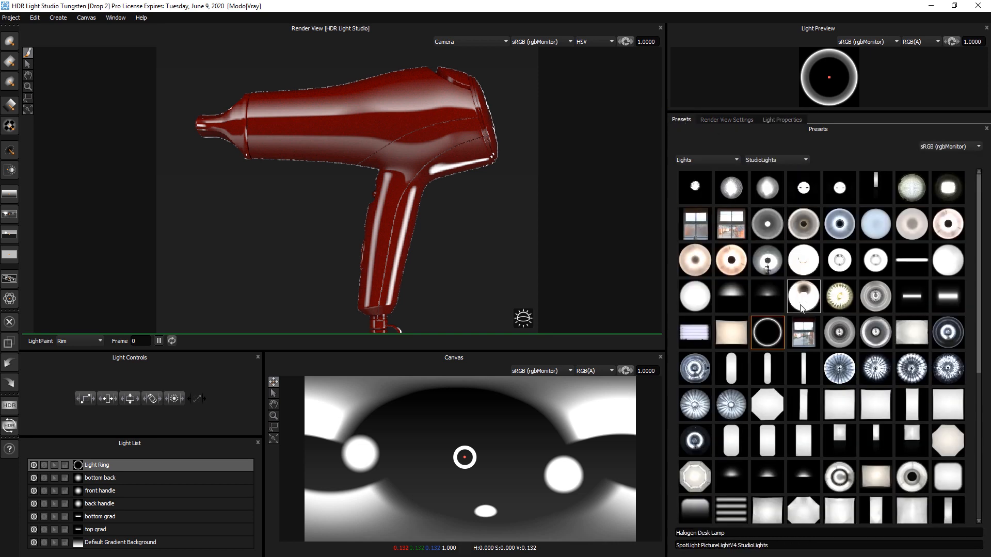
pyautogui.scroll(-3, 774, 284)
pyautogui.moveTo(798, 469); pyautogui.dragTo(624, 277)
pyautogui.moveTo(356, 178); pyautogui.dragTo(349, 175)
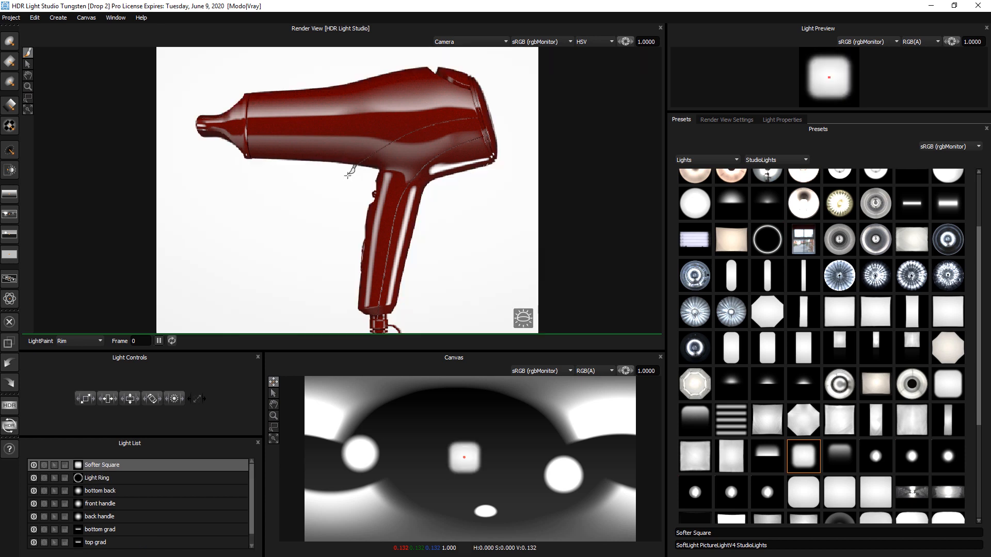
# Step: Lower the Softer Square light's brightness to 67
pyautogui.click(782, 119)
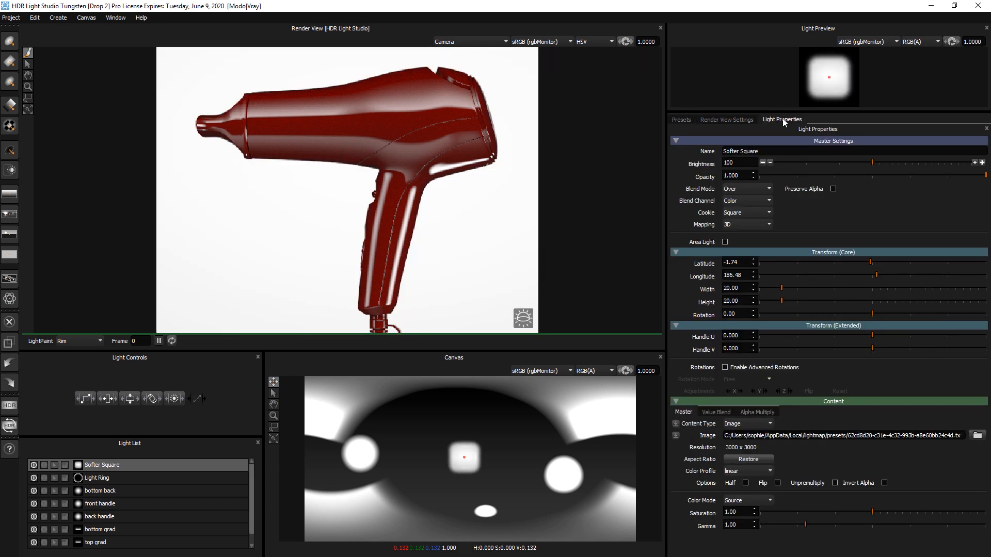
pyautogui.click(770, 162)
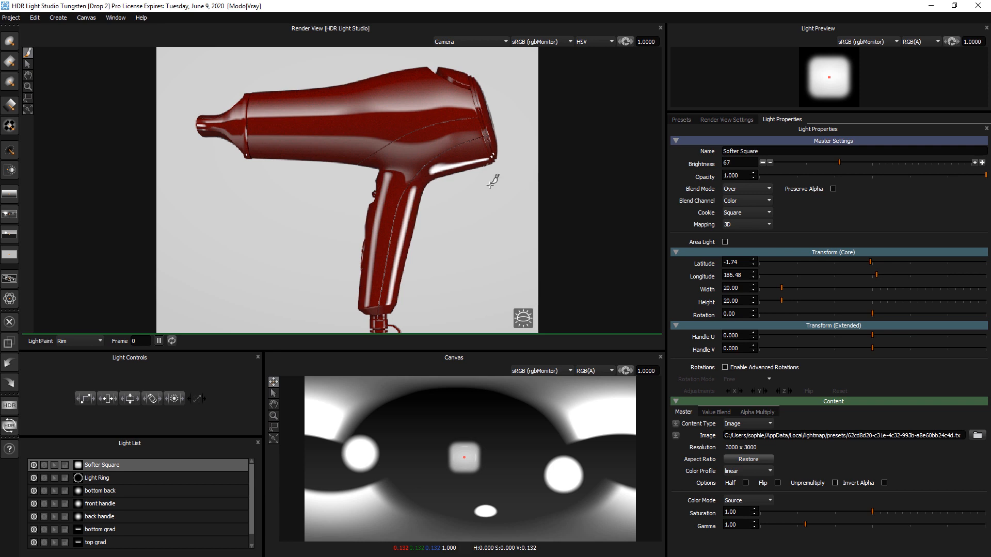
# Step: Review the updated V-Ray frame buffer render, then switch back to HDR Light Studio
pyautogui.hotkey('alt', 'Tab')
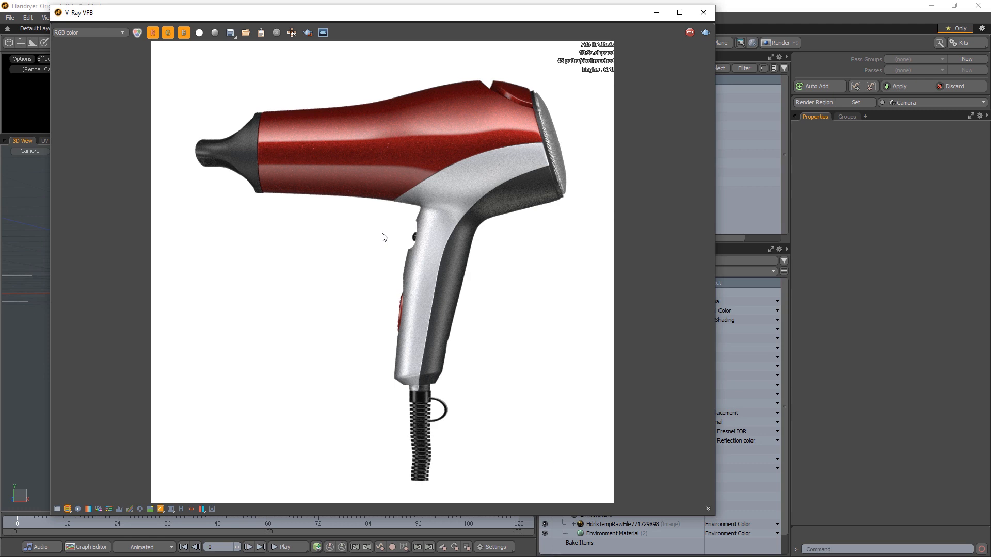
pyautogui.moveTo(330, 18); pyautogui.dragTo(327, 24)
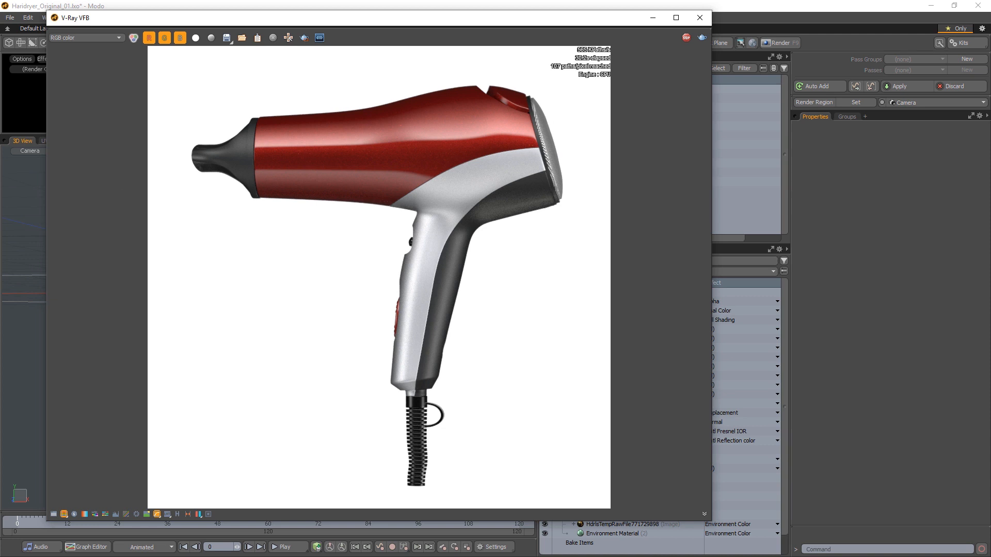
pyautogui.hotkey('alt', 'Tab')
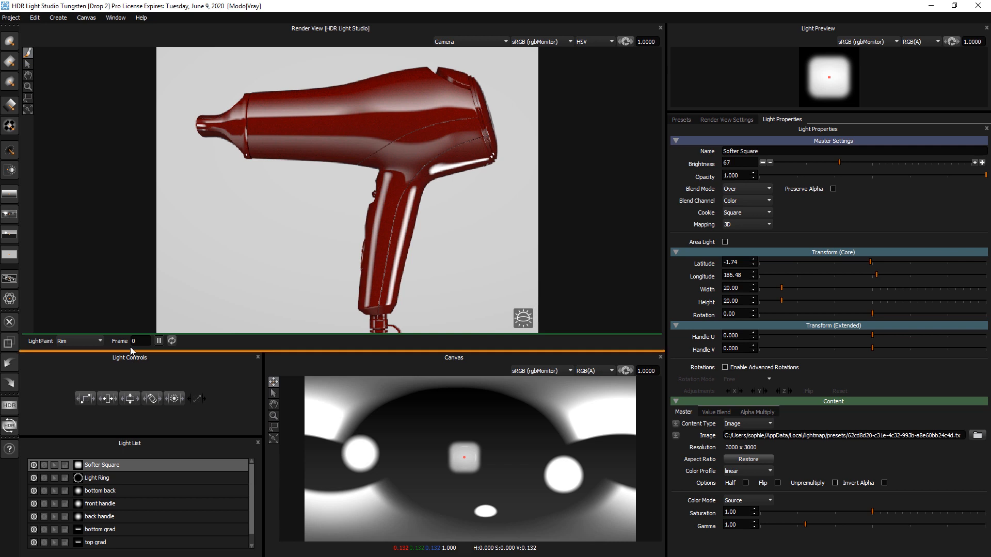
# Step: Select the top grad light and raise its brightness to 711
pyautogui.moveTo(175, 437); pyautogui.dragTo(171, 401)
pyautogui.click(97, 506)
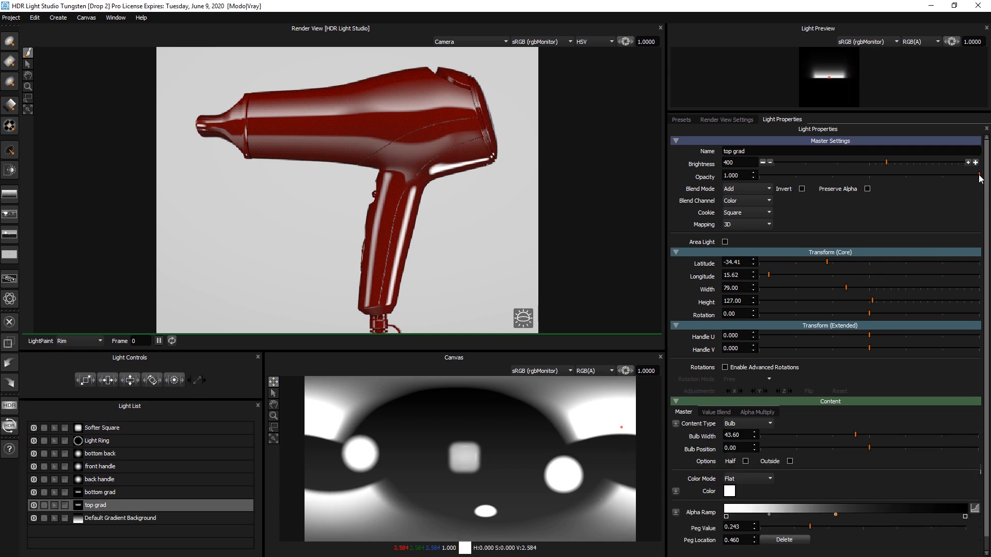
pyautogui.click(968, 163)
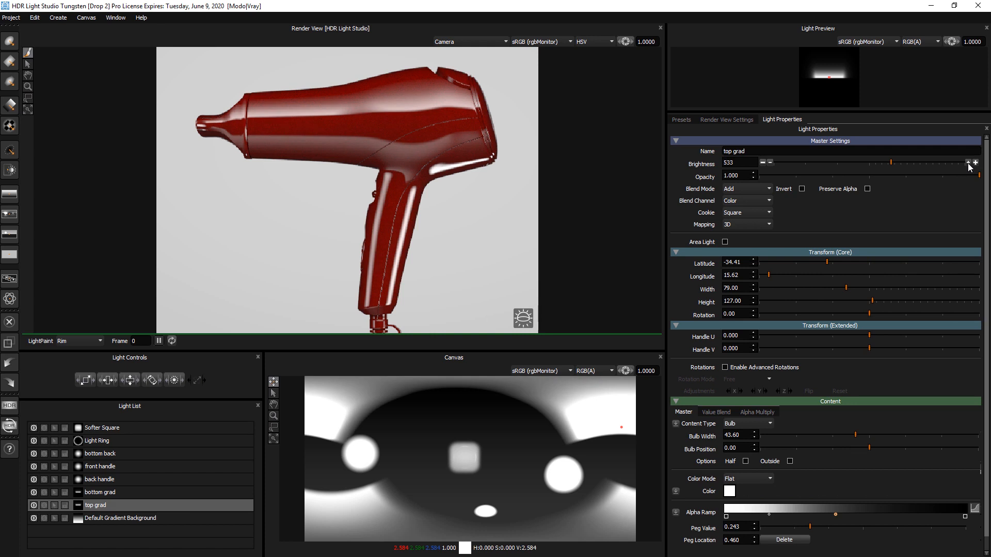
pyautogui.click(969, 163)
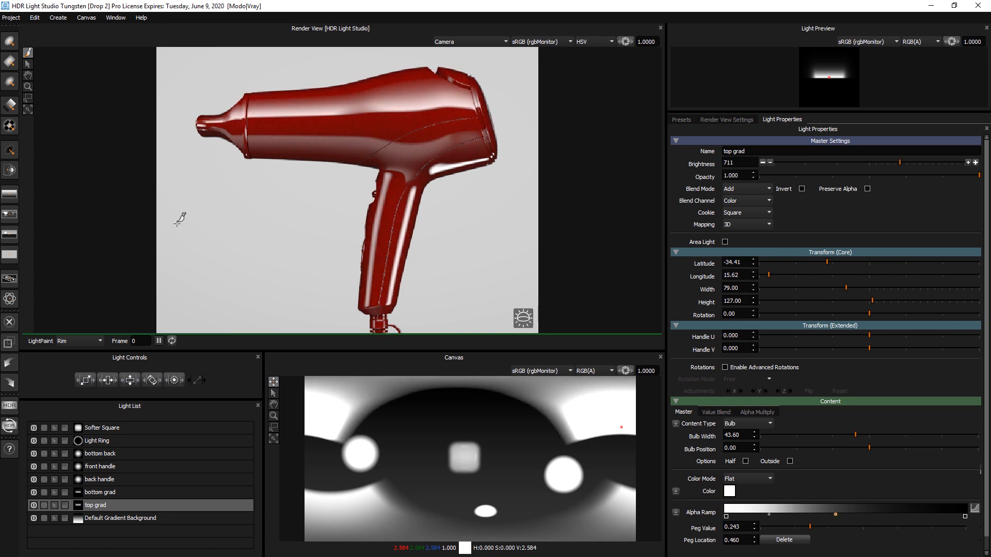
# Step: Add a Round Light reflected on the dryer's rear grill and set its brightness to 200
pyautogui.click(9, 41)
pyautogui.click(482, 103)
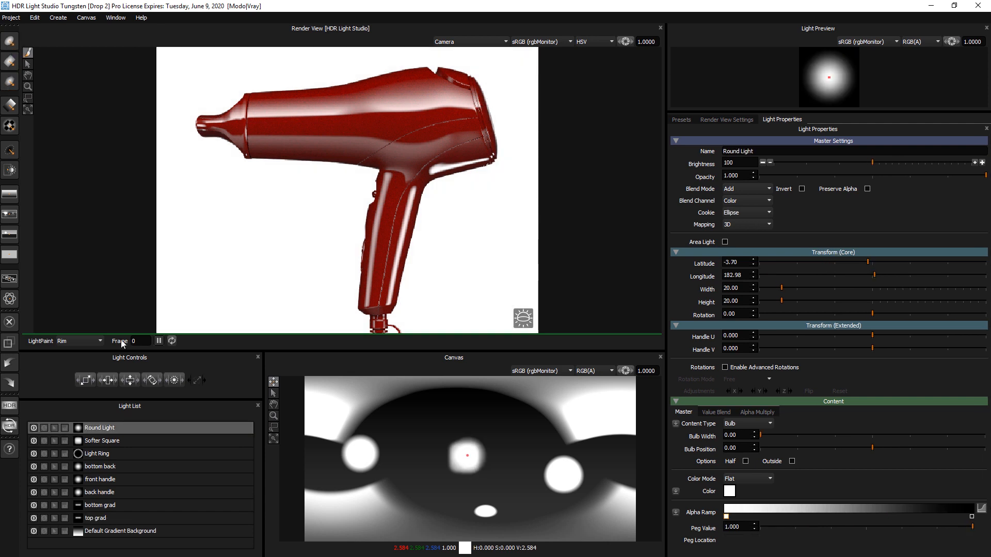
pyautogui.click(71, 351)
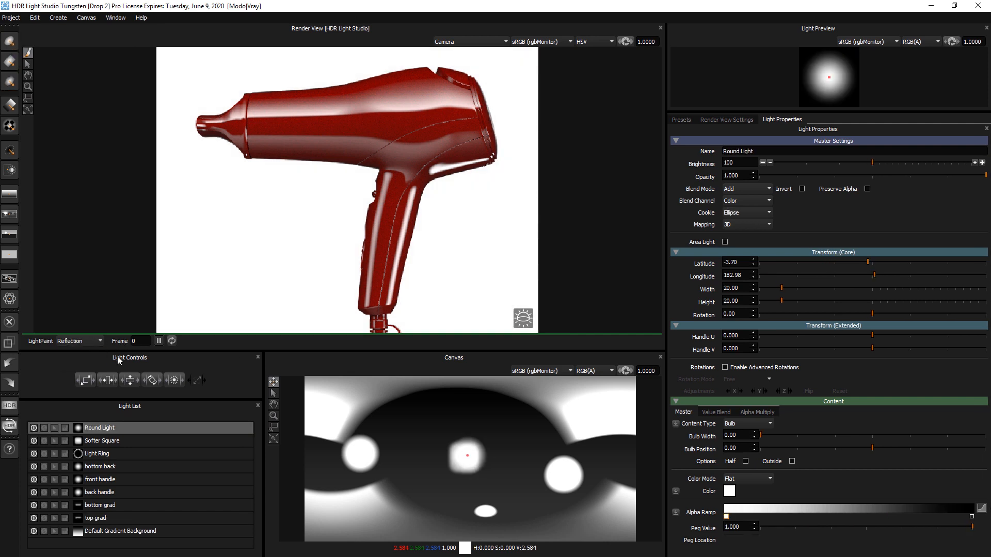
pyautogui.click(482, 98)
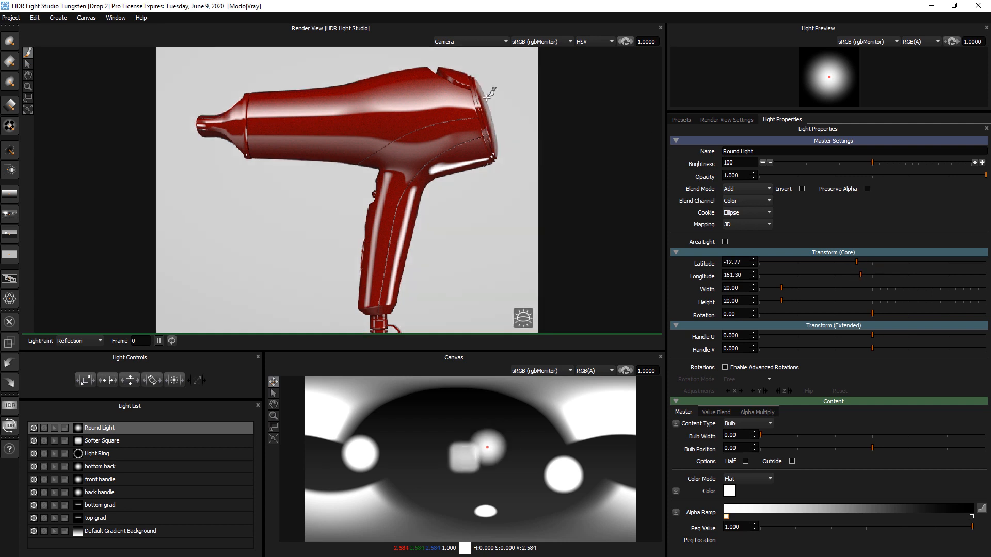
pyautogui.click(981, 162)
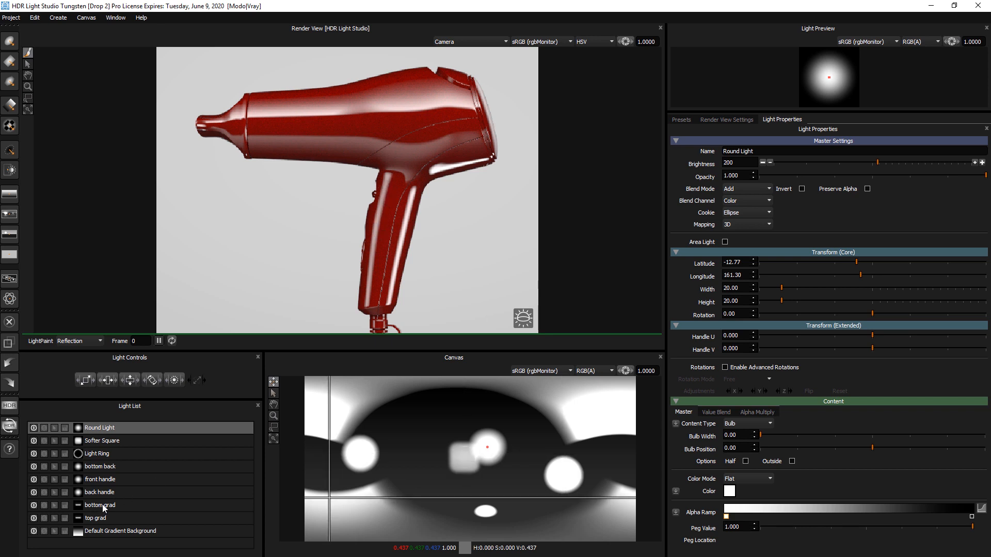
# Step: Select the front handle light and lower its brightness to 200
pyautogui.click(101, 479)
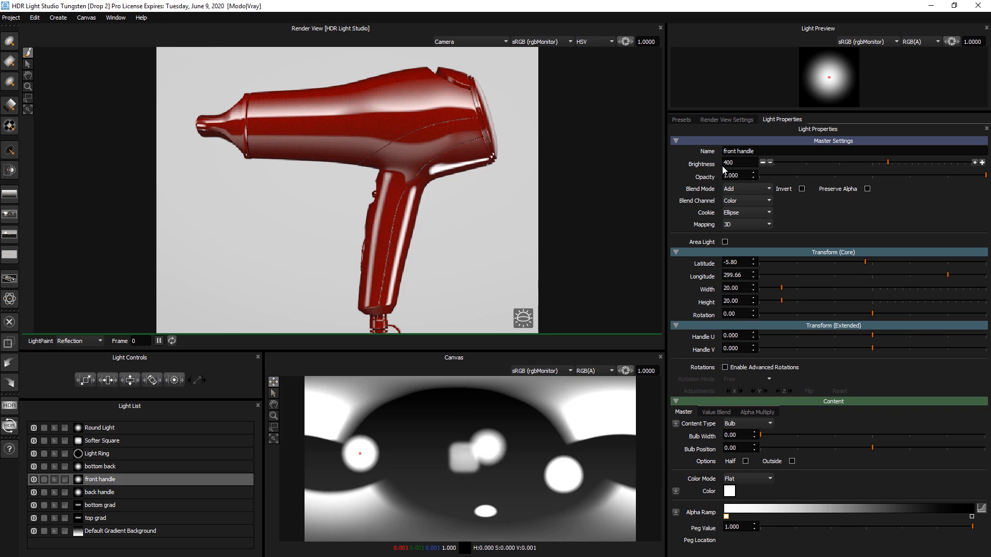
pyautogui.click(763, 162)
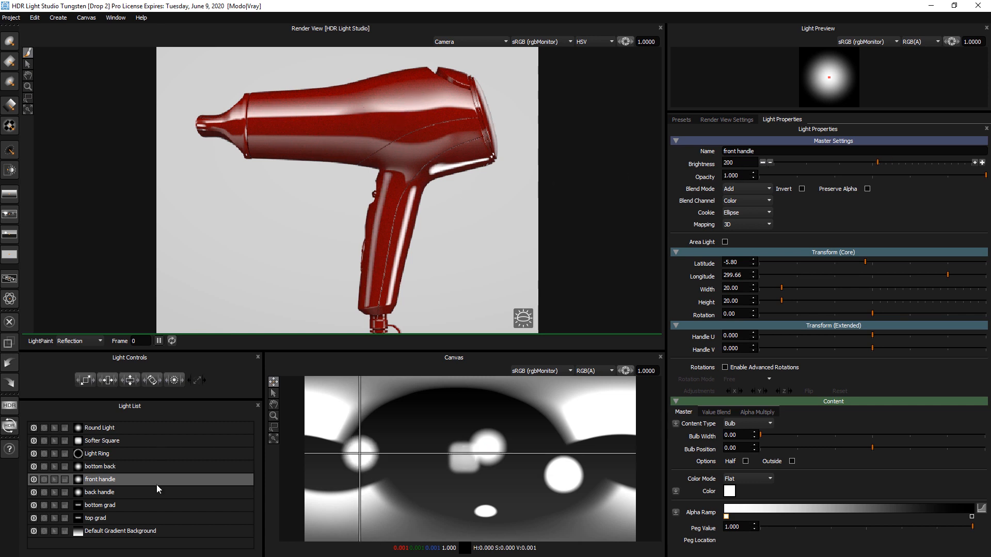
# Step: Reposition the top grad light's reflection along the upper body of the hair dryer
pyautogui.click(90, 520)
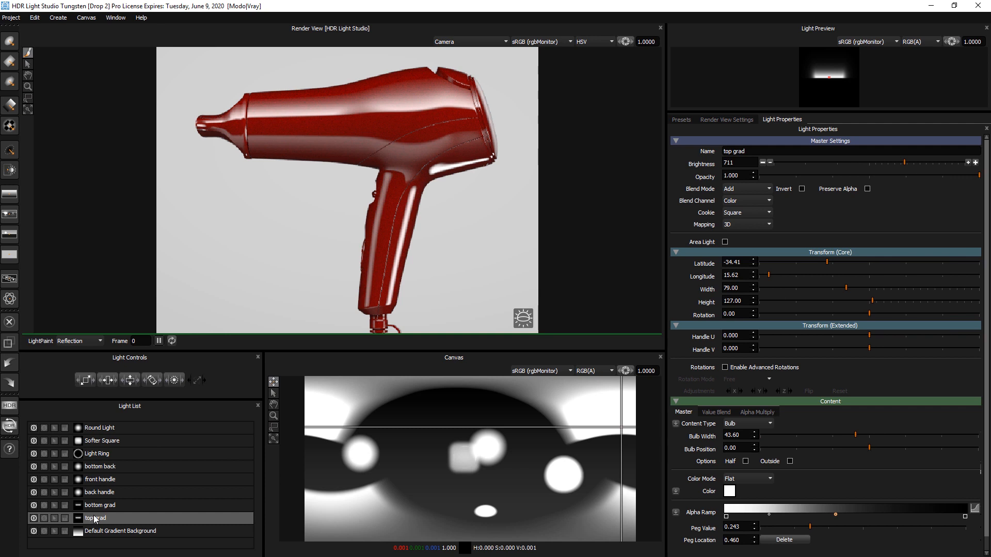
pyautogui.click(342, 111)
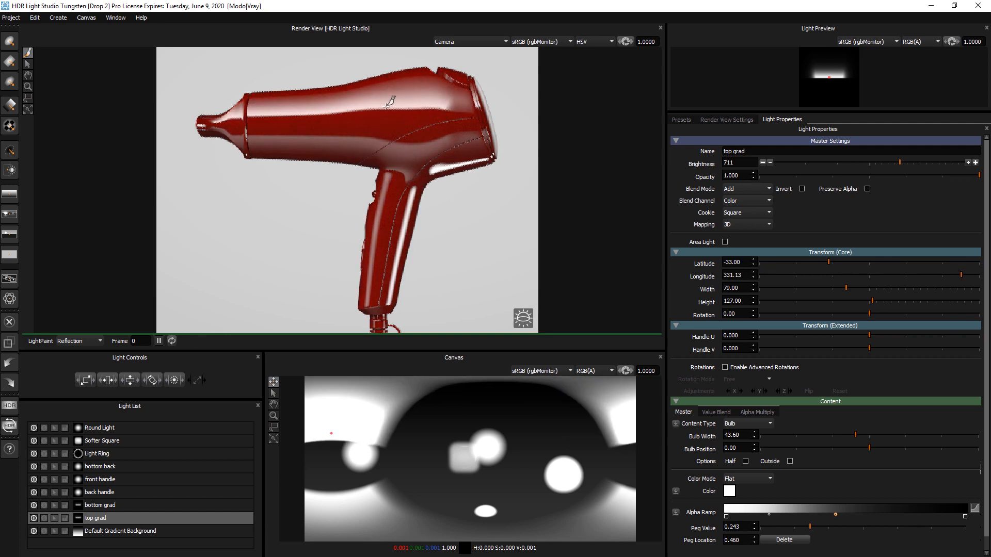
pyautogui.click(423, 104)
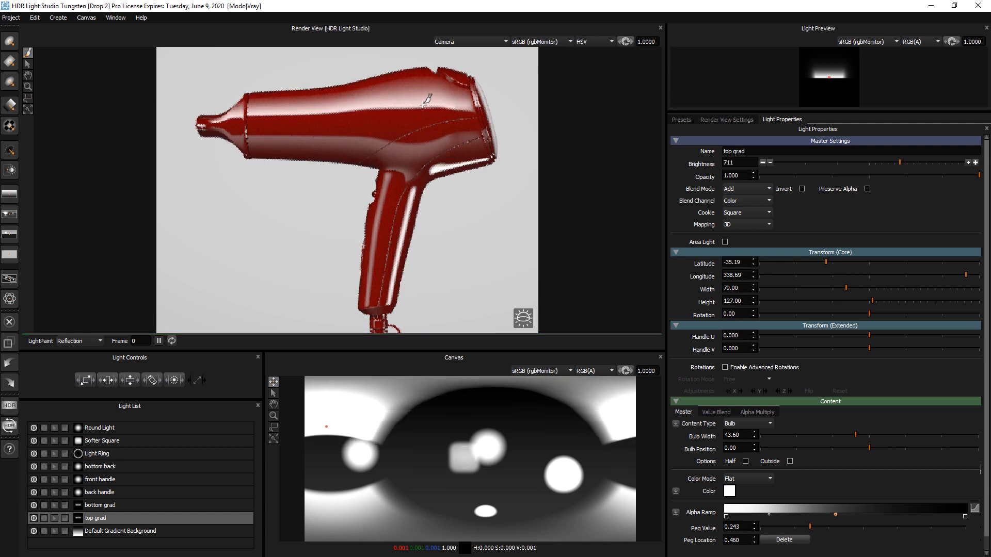
pyautogui.click(425, 103)
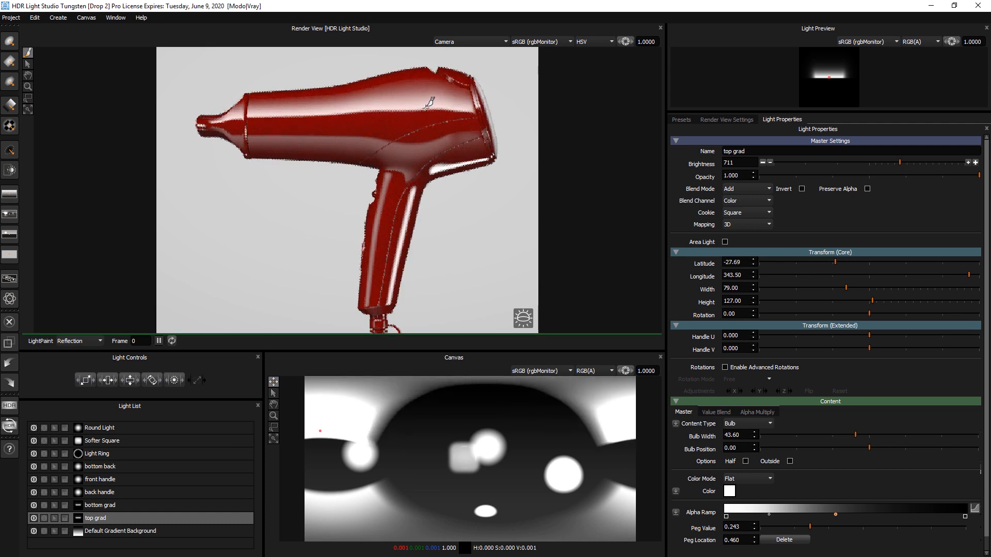
pyautogui.click(426, 104)
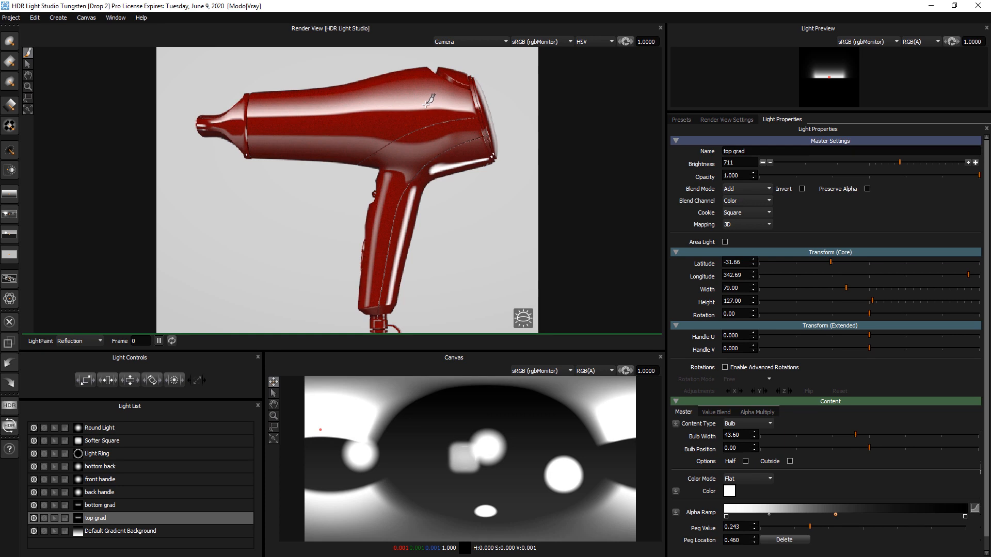
# Step: Rename the Softer Square light to "background"
pyautogui.click(106, 428)
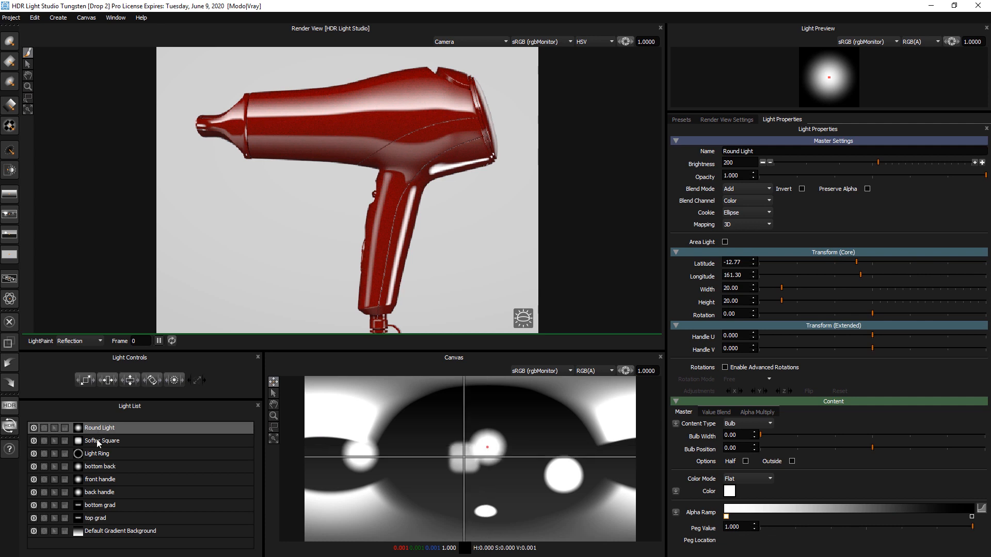
pyautogui.click(97, 454)
pyautogui.doubleClick(103, 442)
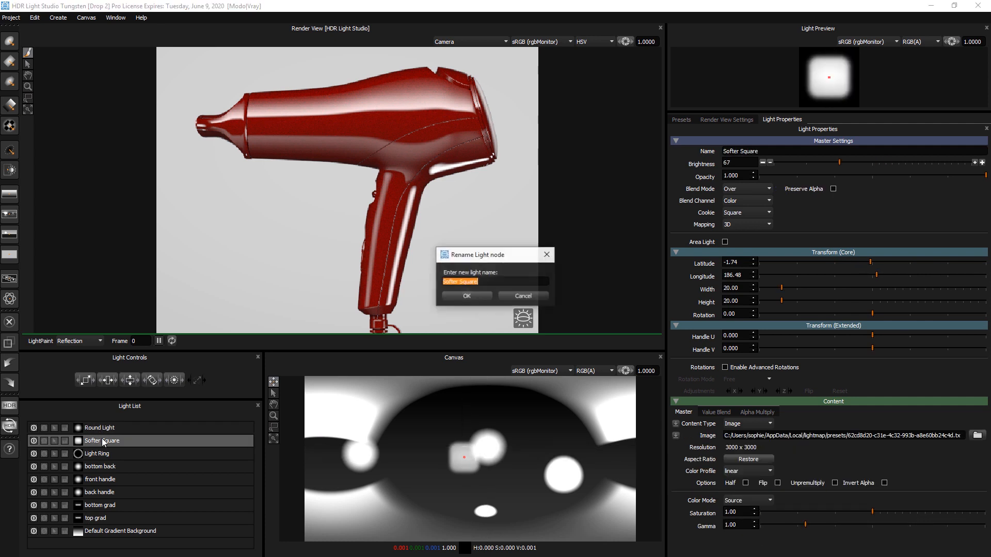
pyautogui.write('background')
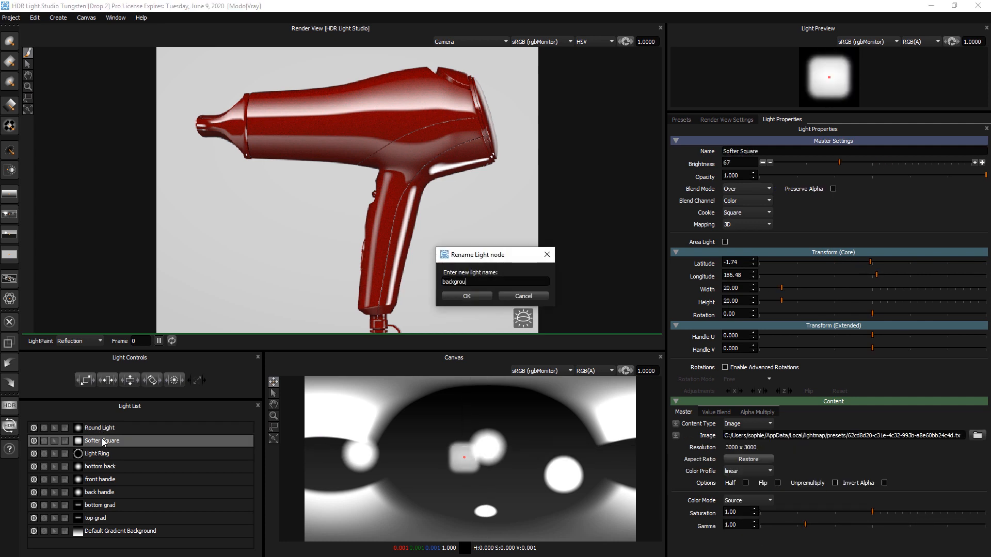
pyautogui.press('Return')
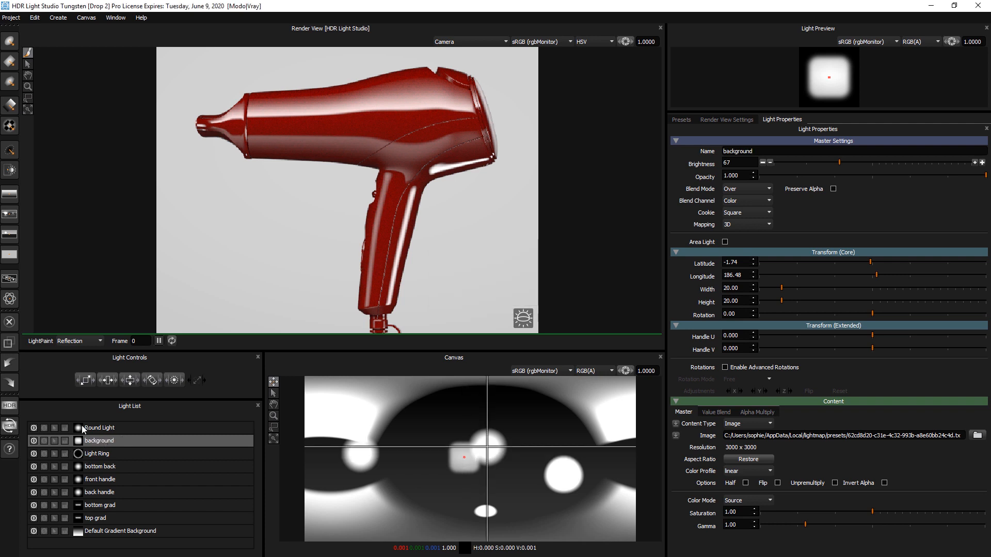
# Step: Rename the Round Light to "back grill"
pyautogui.click(109, 428)
pyautogui.doubleClick(109, 428)
pyautogui.write('back grill')
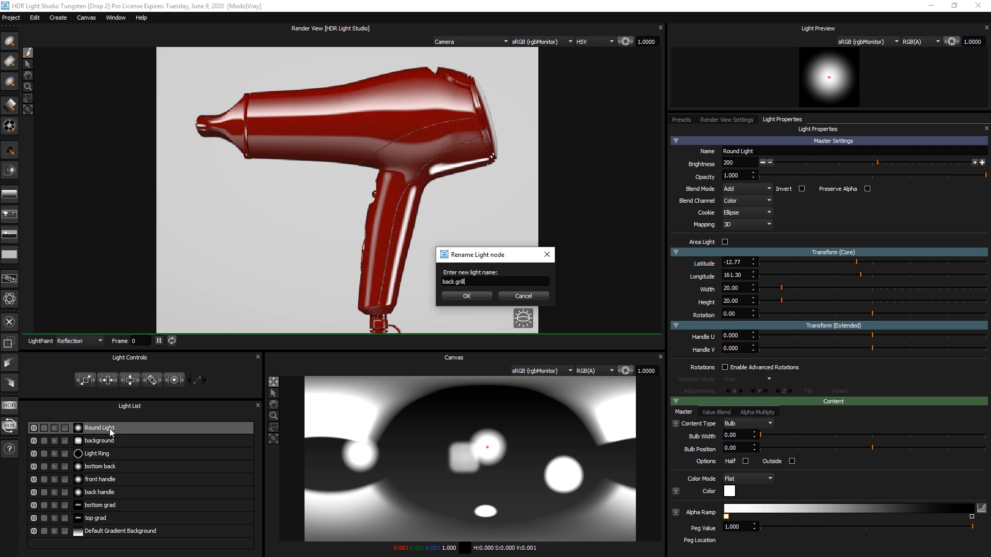
pyautogui.press('Return')
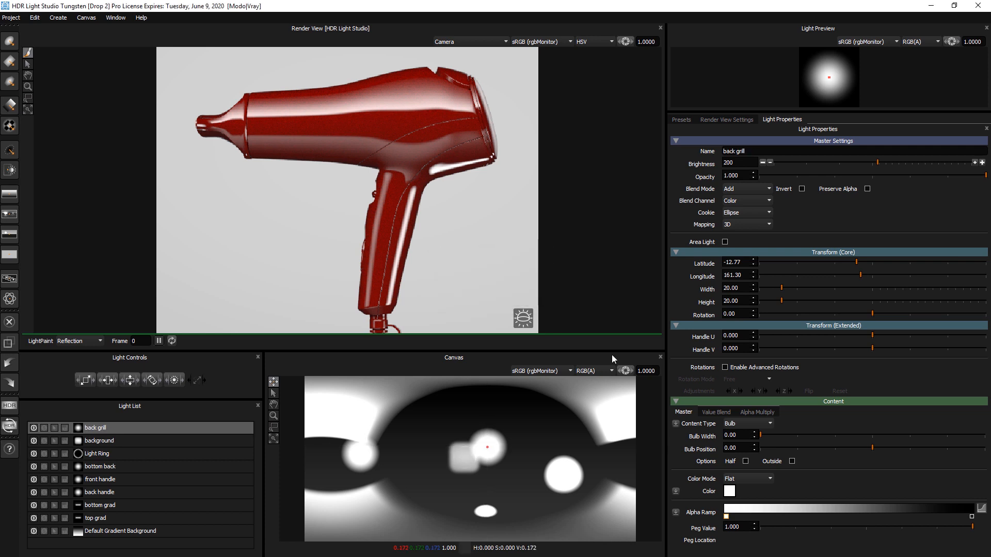
# Step: Set the back grill light's width and height to 10
pyautogui.doubleClick(732, 288)
pyautogui.write('10')
pyautogui.press('Tab')
pyautogui.write('10')
pyautogui.press('Return')
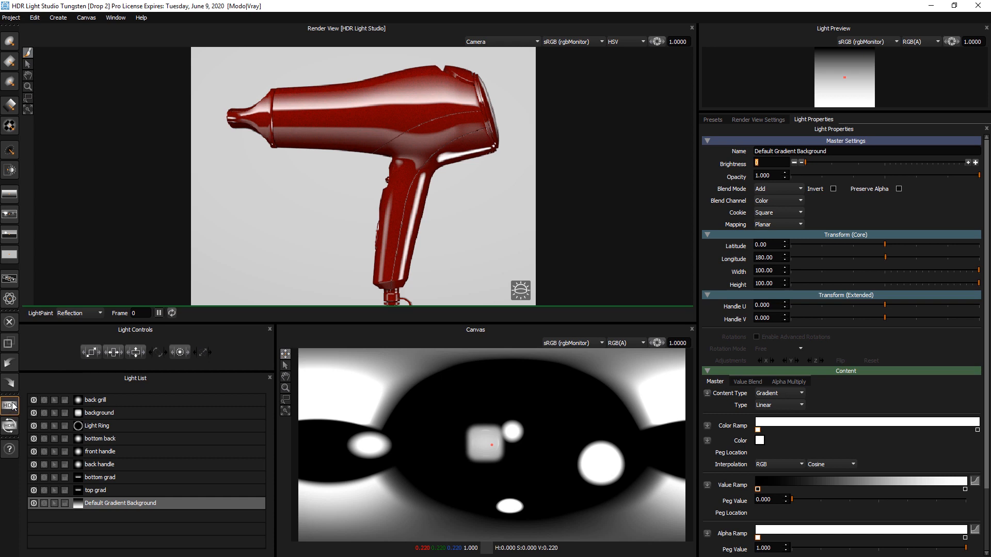
# Step: Render the production HDR lighting map as lighting01.exr on the Desktop
pyautogui.click(10, 405)
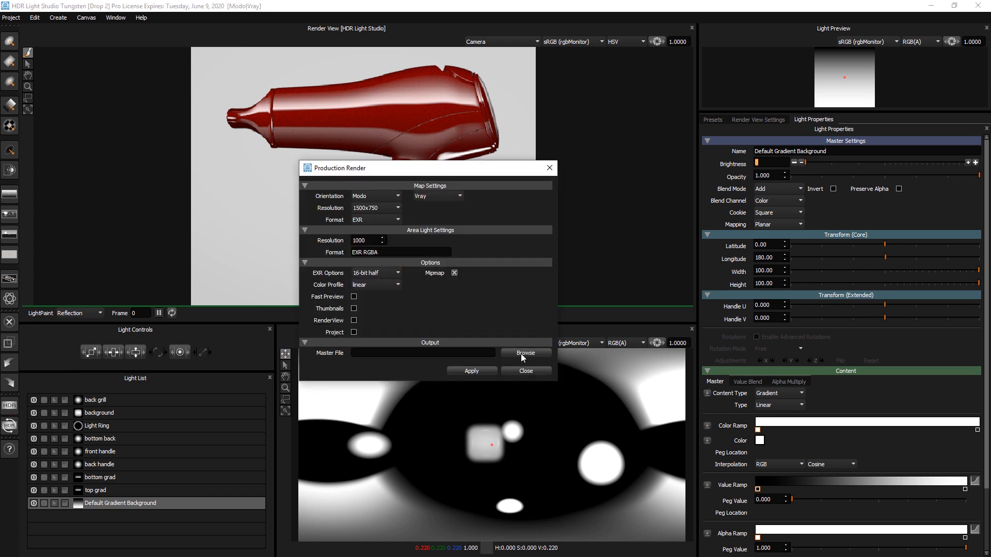
pyautogui.click(524, 353)
pyautogui.write('lighting01')
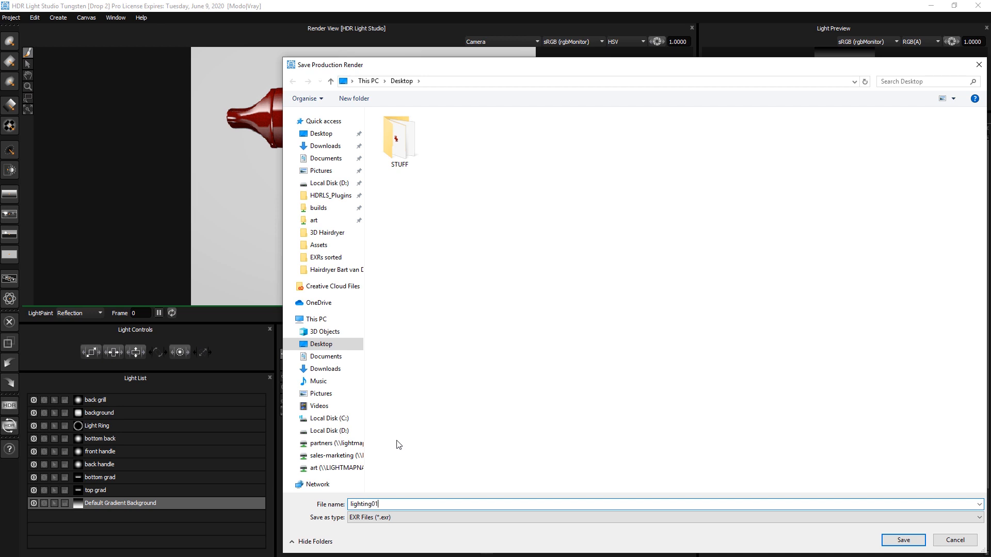
pyautogui.press('Return')
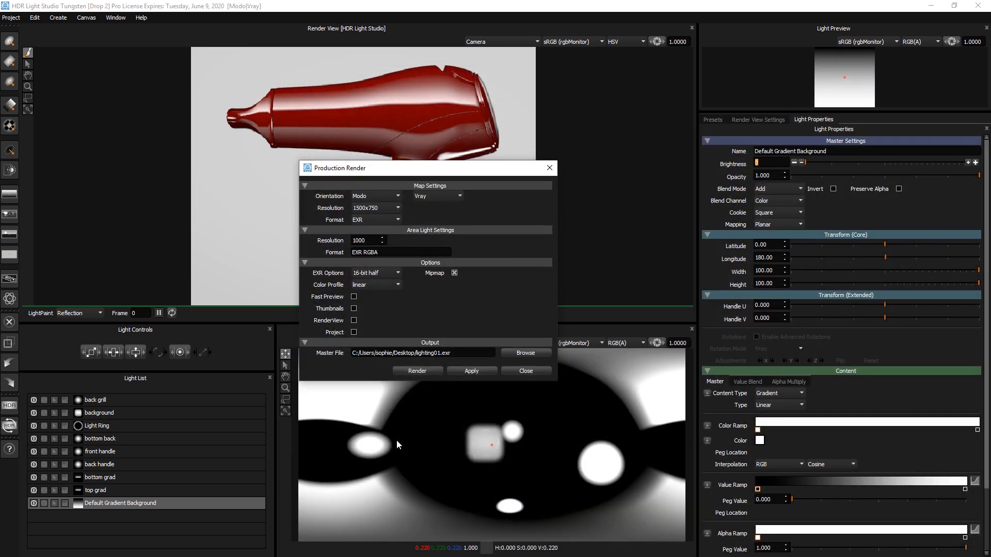
pyautogui.click(416, 370)
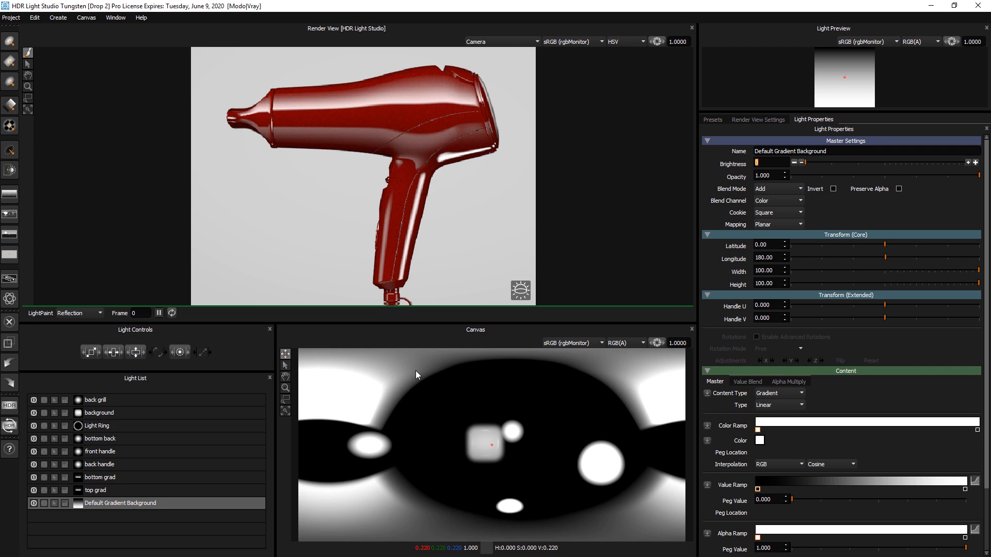
# Step: Close HDR Light Studio and the V-Ray frame buffer to return to the Modo scene
pyautogui.click(978, 6)
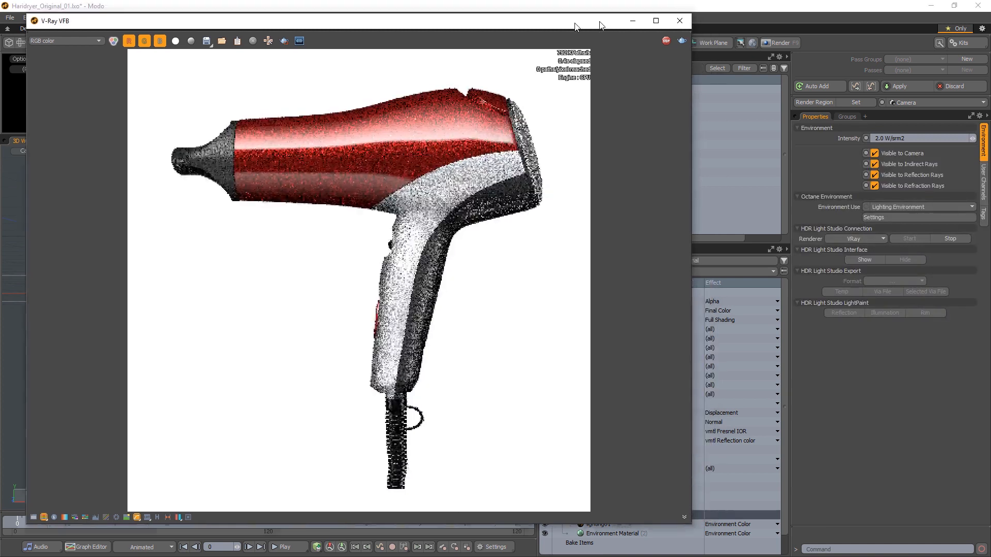
pyautogui.moveTo(620, 21); pyautogui.dragTo(362, 29)
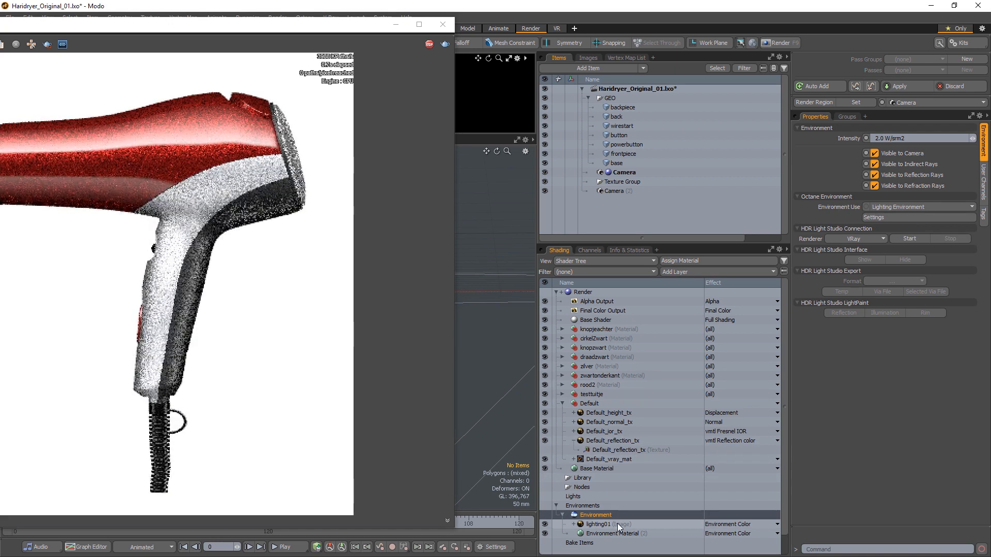
pyautogui.moveTo(168, 28); pyautogui.dragTo(491, 20)
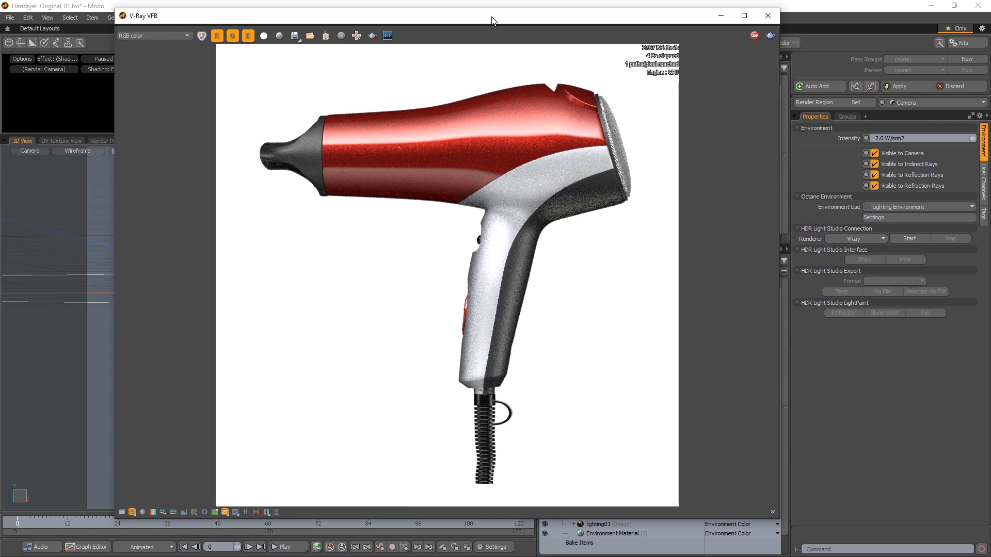
pyautogui.click(760, 20)
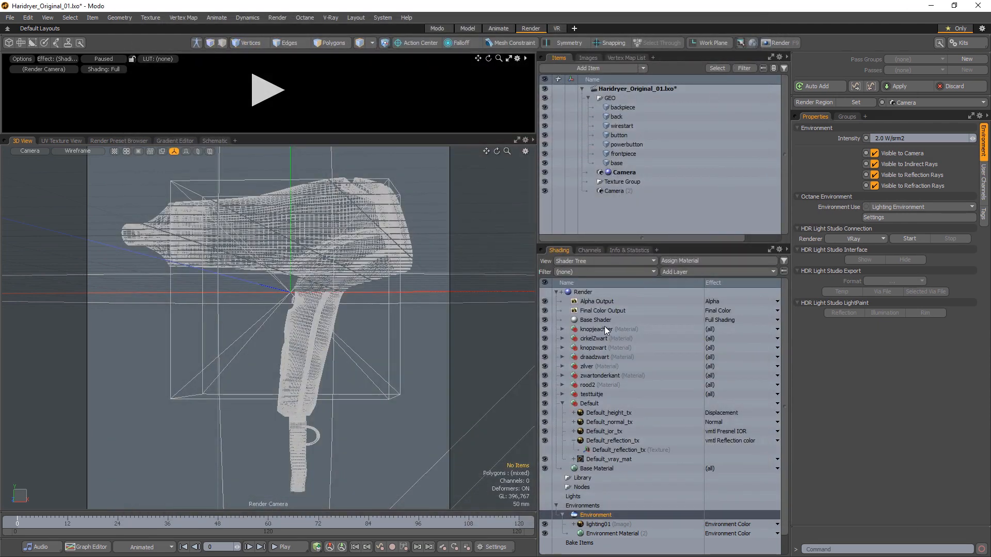
# Step: Set the render frame width and height to 2500 pixels
pyautogui.click(585, 293)
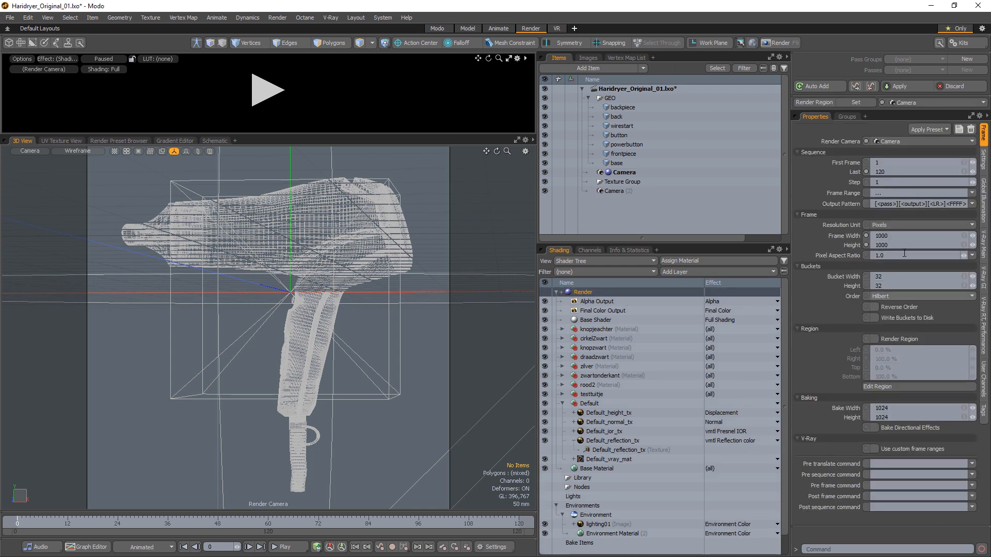
pyautogui.click(903, 236)
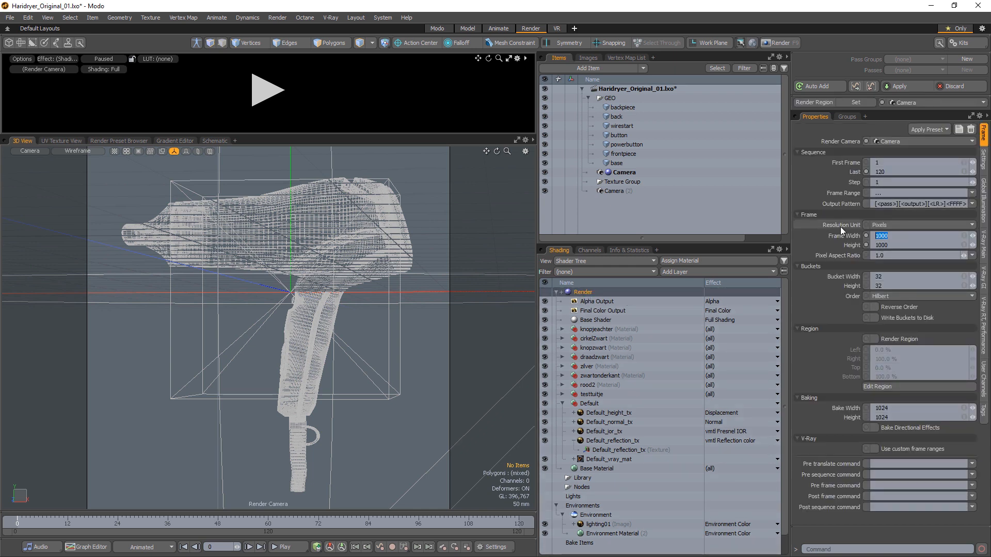
pyautogui.write('2500')
pyautogui.press('Tab')
pyautogui.write('2500')
pyautogui.press('Return')
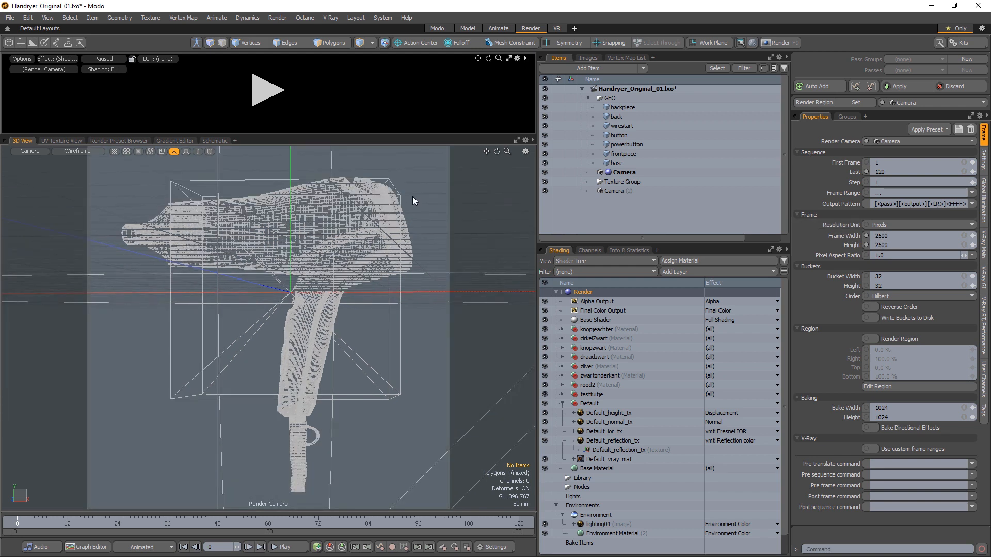
# Step: Render the final V-Ray image of the hair dryer with the exported lighting
pyautogui.click(330, 19)
pyautogui.click(343, 28)
pyautogui.click(948, 260)
pyautogui.write('render')
pyautogui.press('Return')
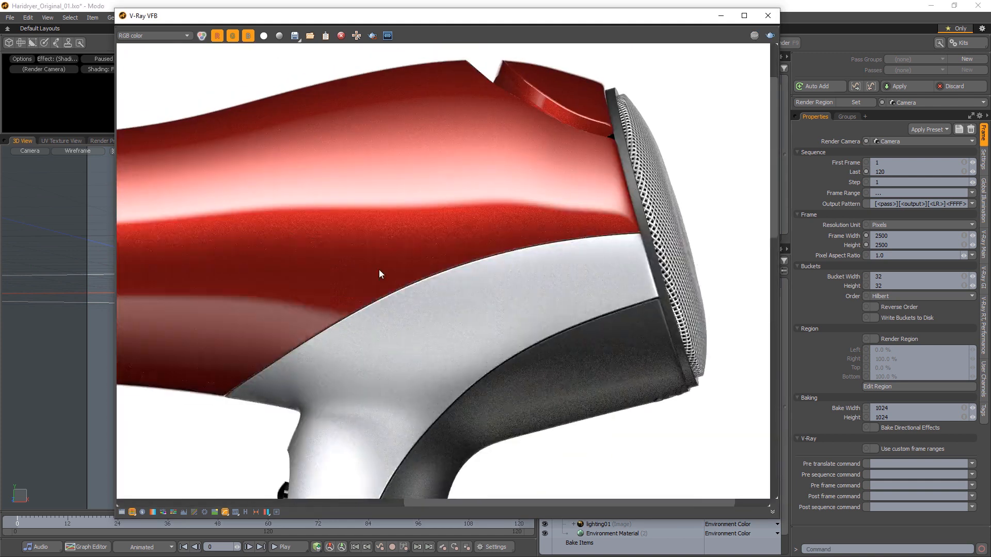
pyautogui.scroll(-1, 380, 307)
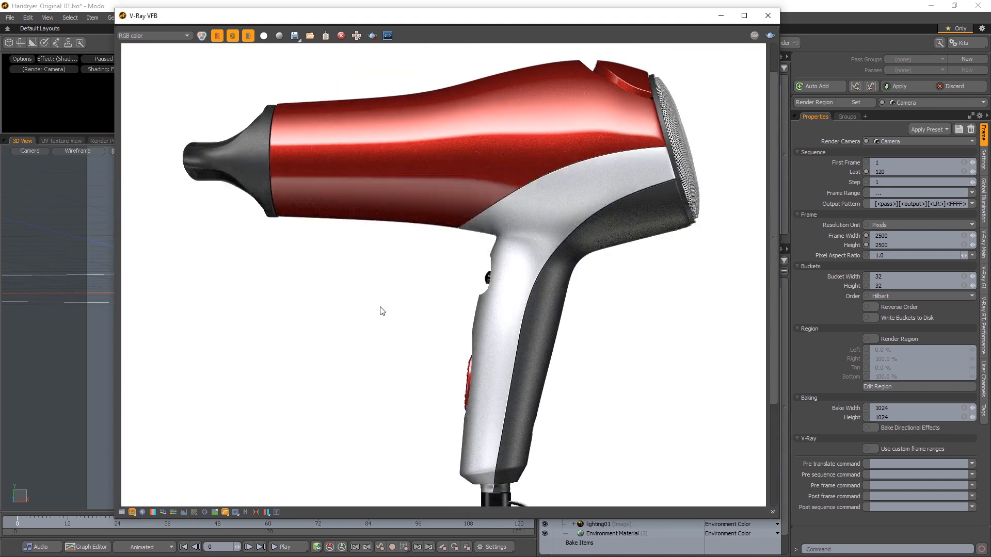